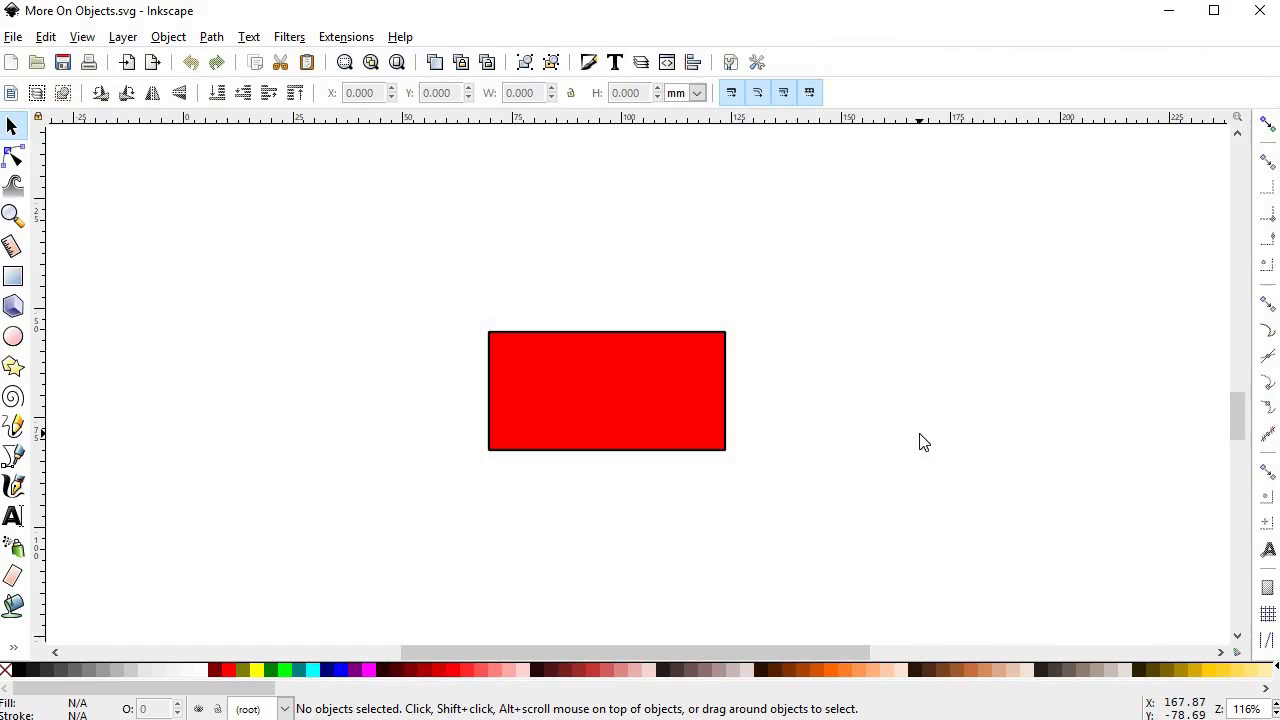
# Step: Place a duplicate of the red rectangle to its upper left and delete that copy
pyautogui.click(647, 397)
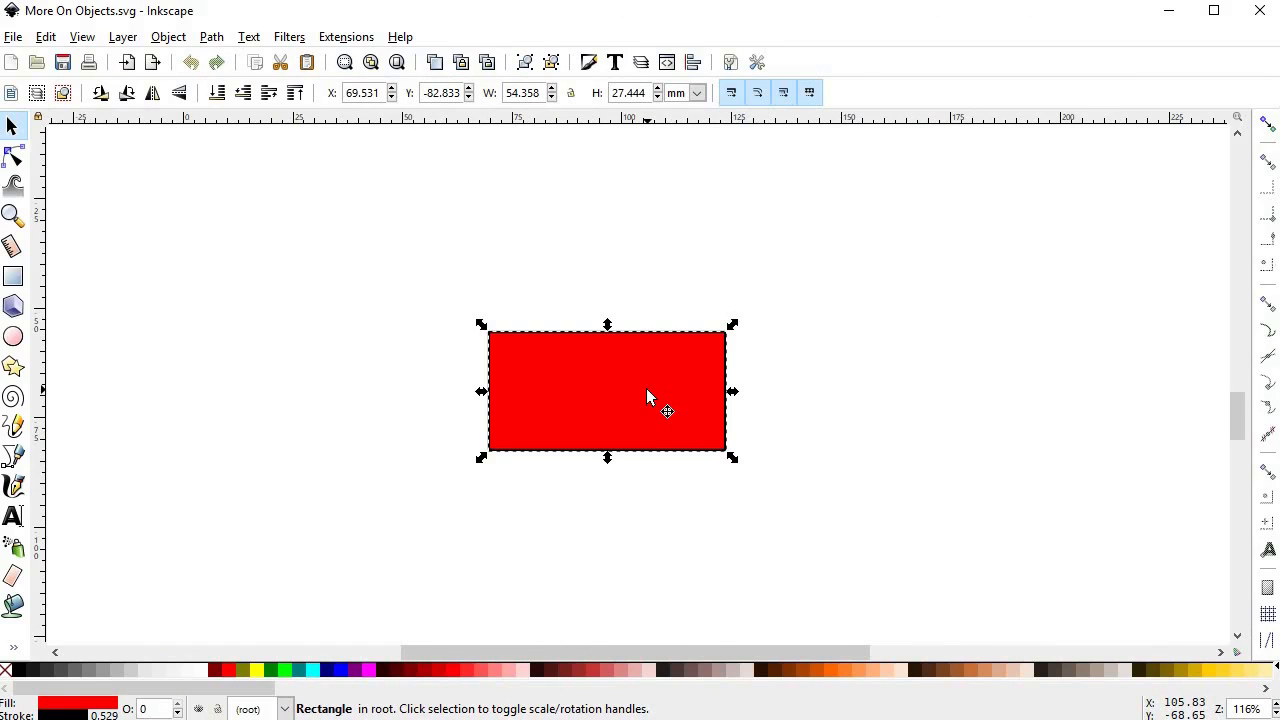
pyautogui.click(50, 40)
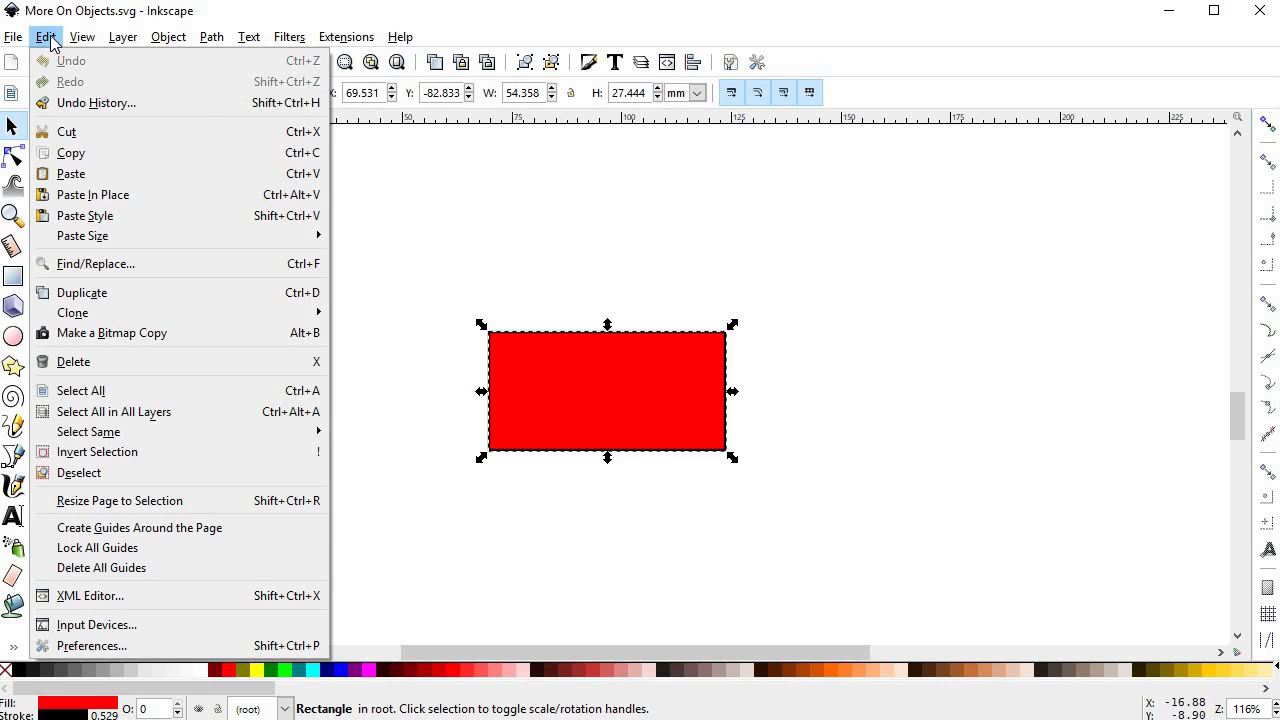
pyautogui.click(110, 292)
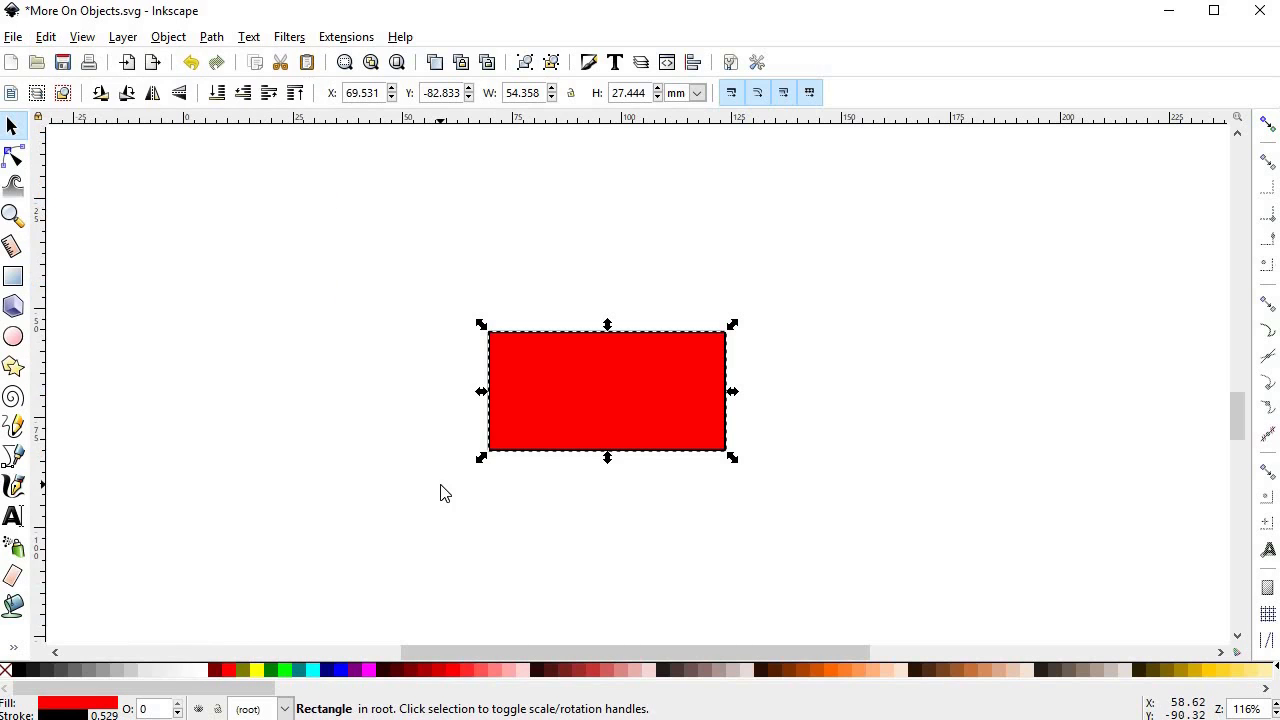
pyautogui.moveTo(648, 428); pyautogui.dragTo(369, 324)
pyautogui.press('Delete')
# Step: Duplicate the red rectangle again, placing the copy at about X 8, Y -53 mm, and delete it
pyautogui.click(609, 361)
pyautogui.hotkey('ctrl', 'd')
pyautogui.moveTo(652, 393); pyautogui.dragTo(378, 263)
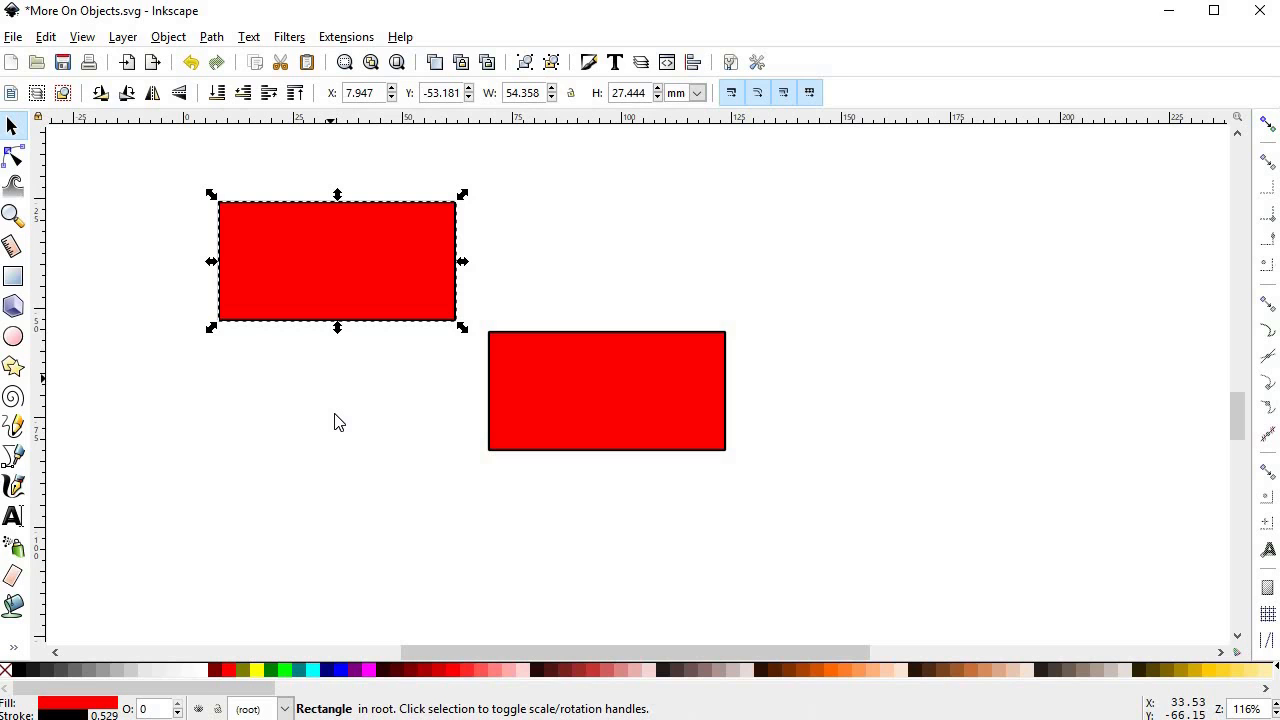
pyautogui.press('Delete')
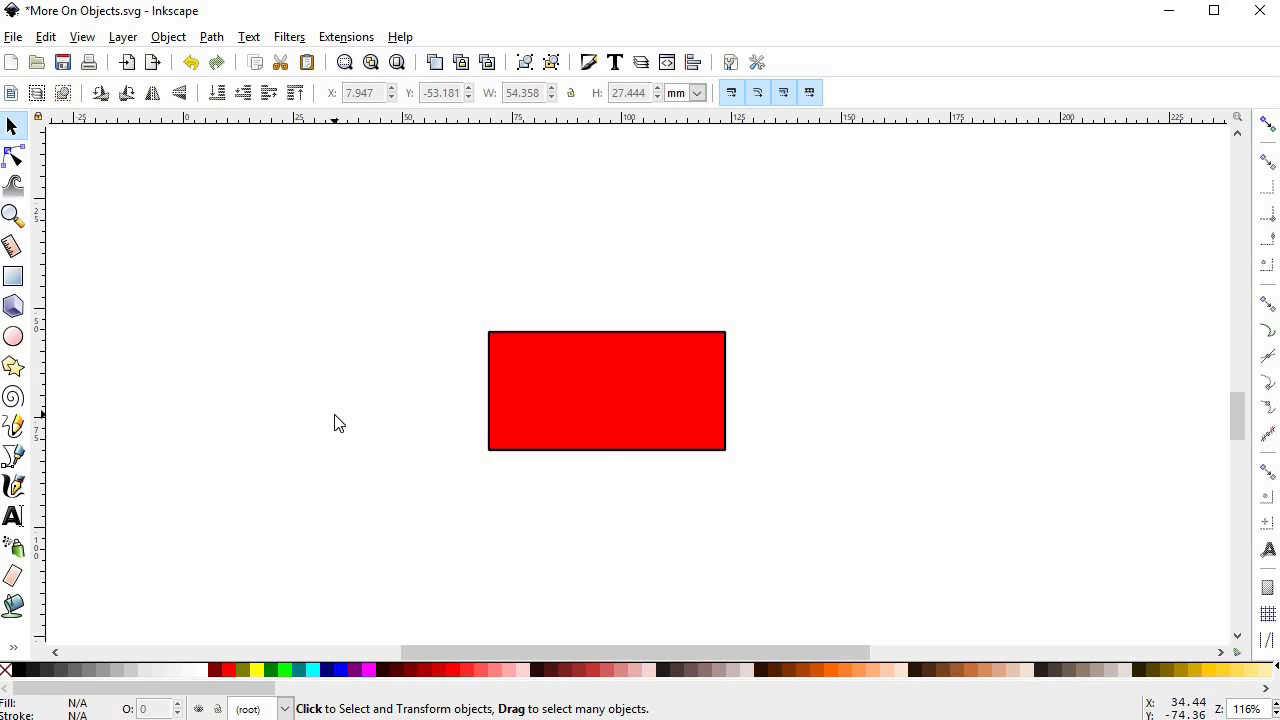
# Step: Copy the red rectangle and paste six copies at different spots around the original
pyautogui.click(521, 382)
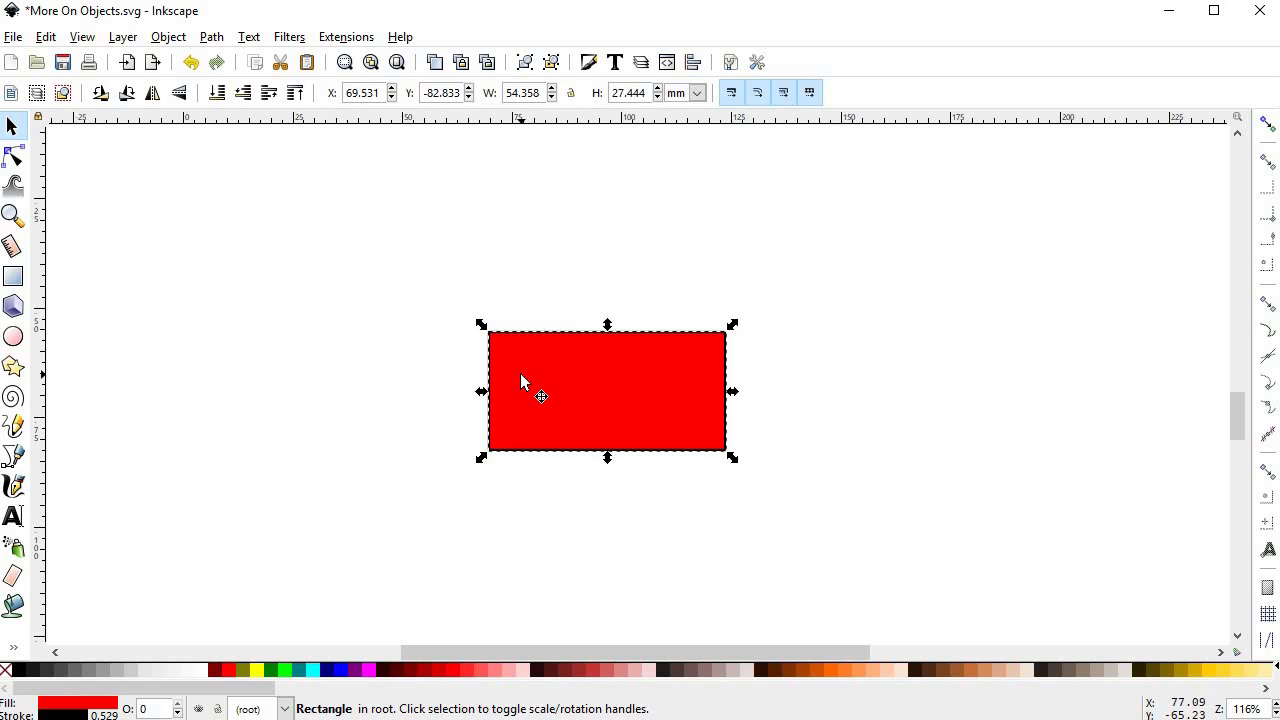
pyautogui.hotkey('ctrl', 'c')
pyautogui.hotkey('ctrl', 'v')
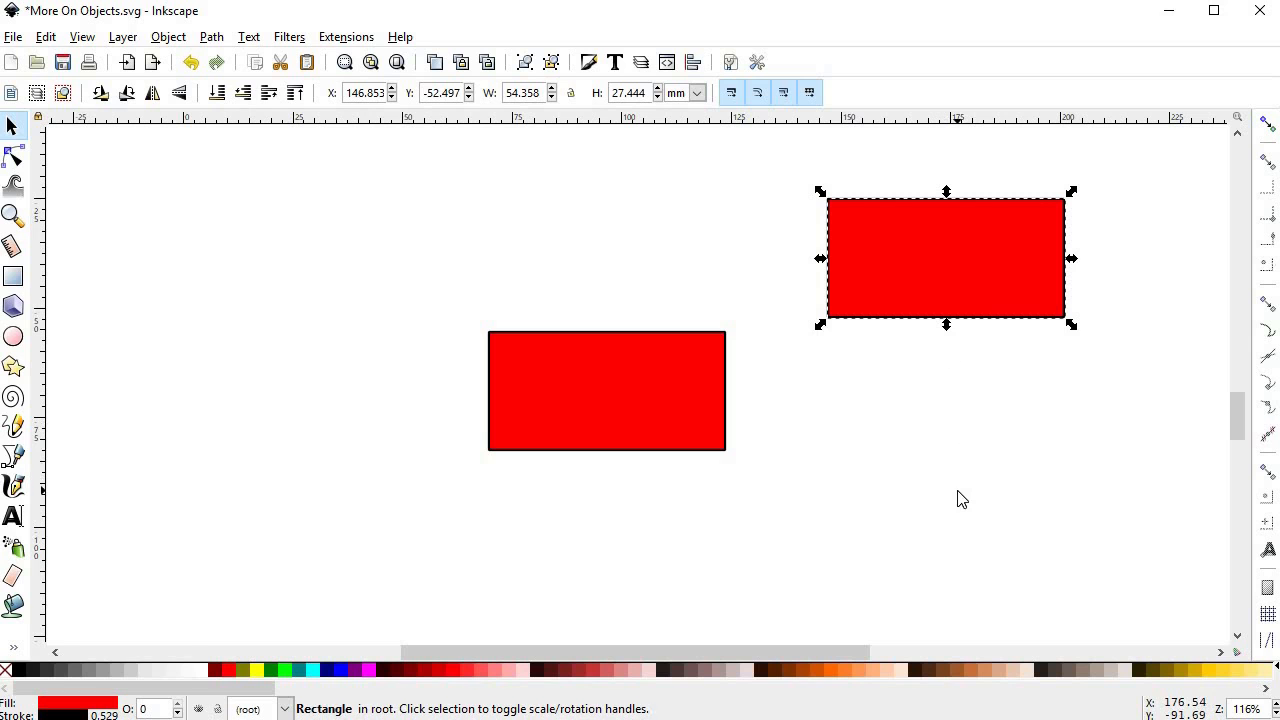
pyautogui.hotkey('ctrl', 'v')
pyautogui.hotkey('ctrl', 'v')
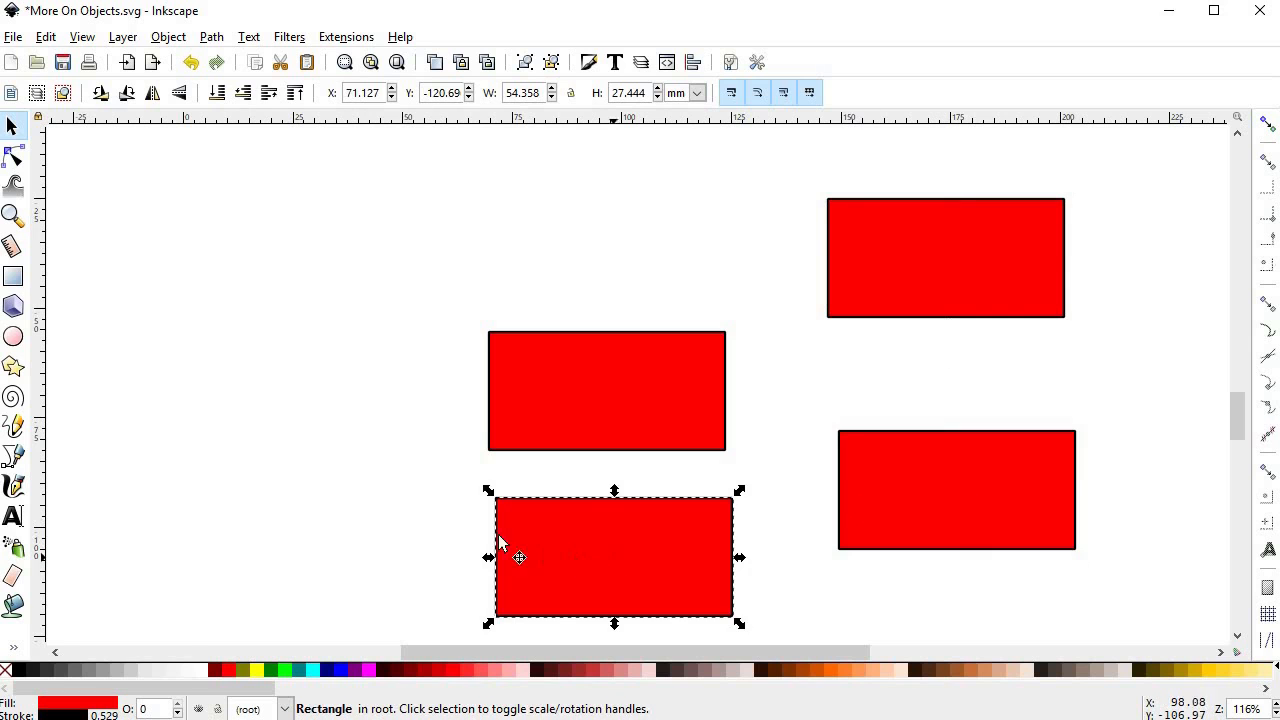
pyautogui.hotkey('ctrl', 'v')
pyautogui.hotkey('ctrl', 'v')
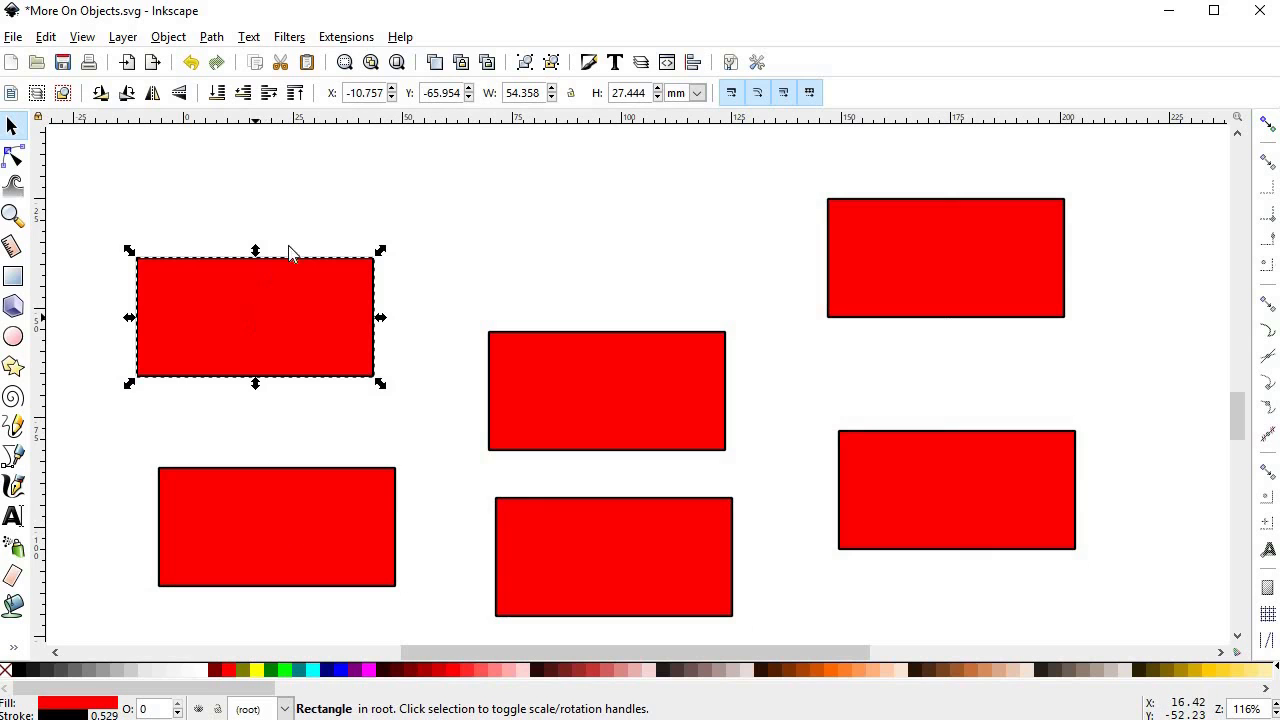
pyautogui.hotkey('ctrl', 'v')
# Step: Undo the six pasted rectangles so only the original red rectangle is left
pyautogui.press('ctrl')
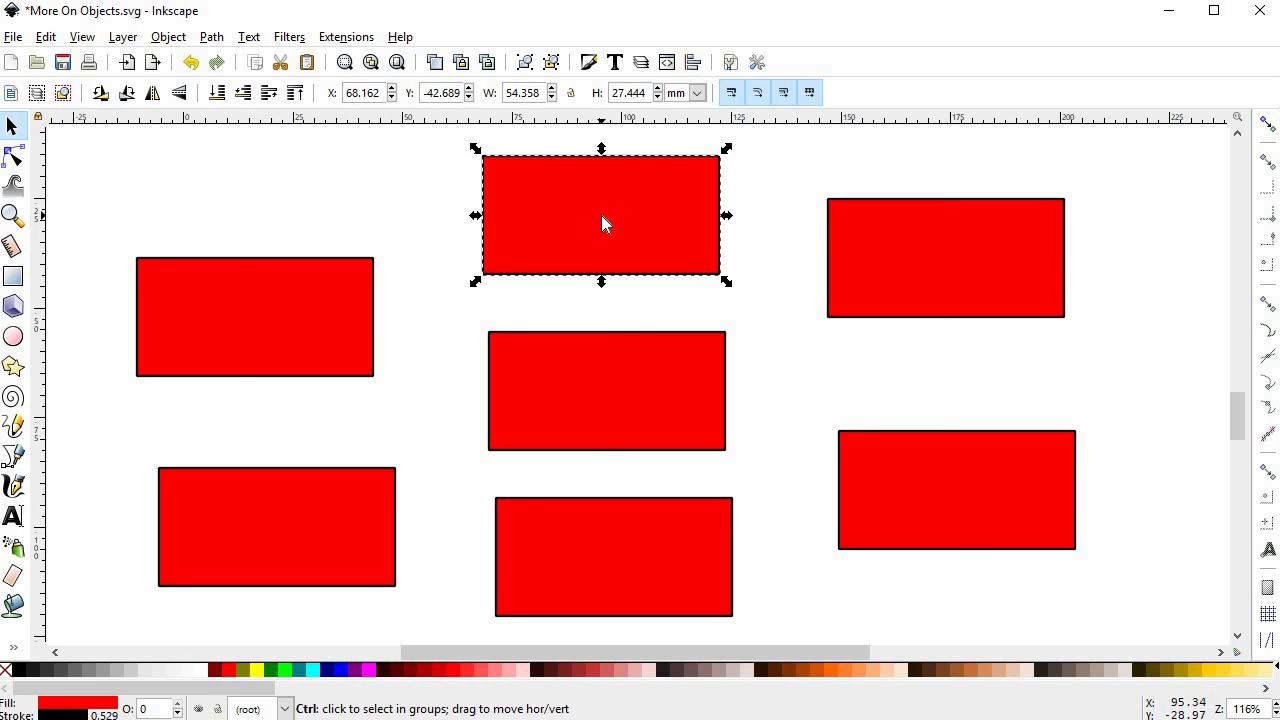
pyautogui.hotkey('ctrl', 'z')
pyautogui.hotkey('ctrl', 'z')
pyautogui.hotkey('ctrl', 'z')
pyautogui.hotkey('ctrl', 'z')
pyautogui.hotkey('ctrl', 'z')
pyautogui.hotkey('ctrl', 'z')
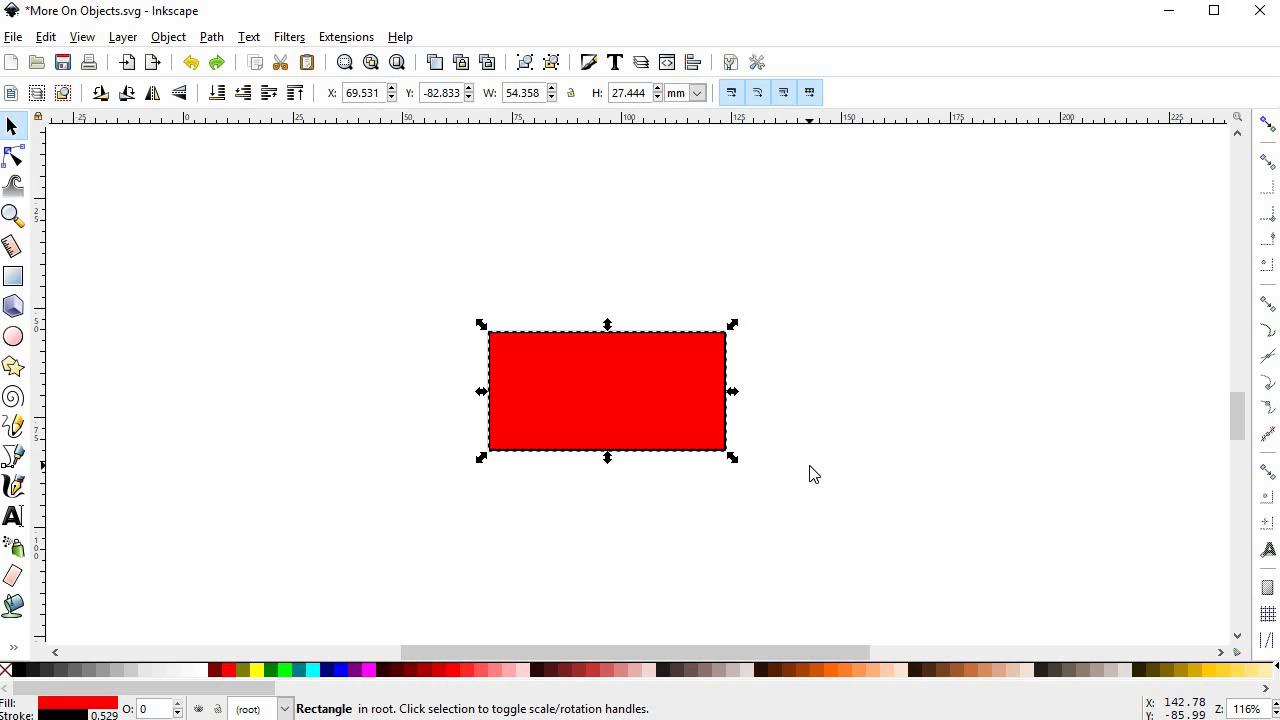
# Step: Paste the copied rectangle in place and move the pasted copy to the upper left of the original
pyautogui.hotkey('ctrl', 'alt', 'v')
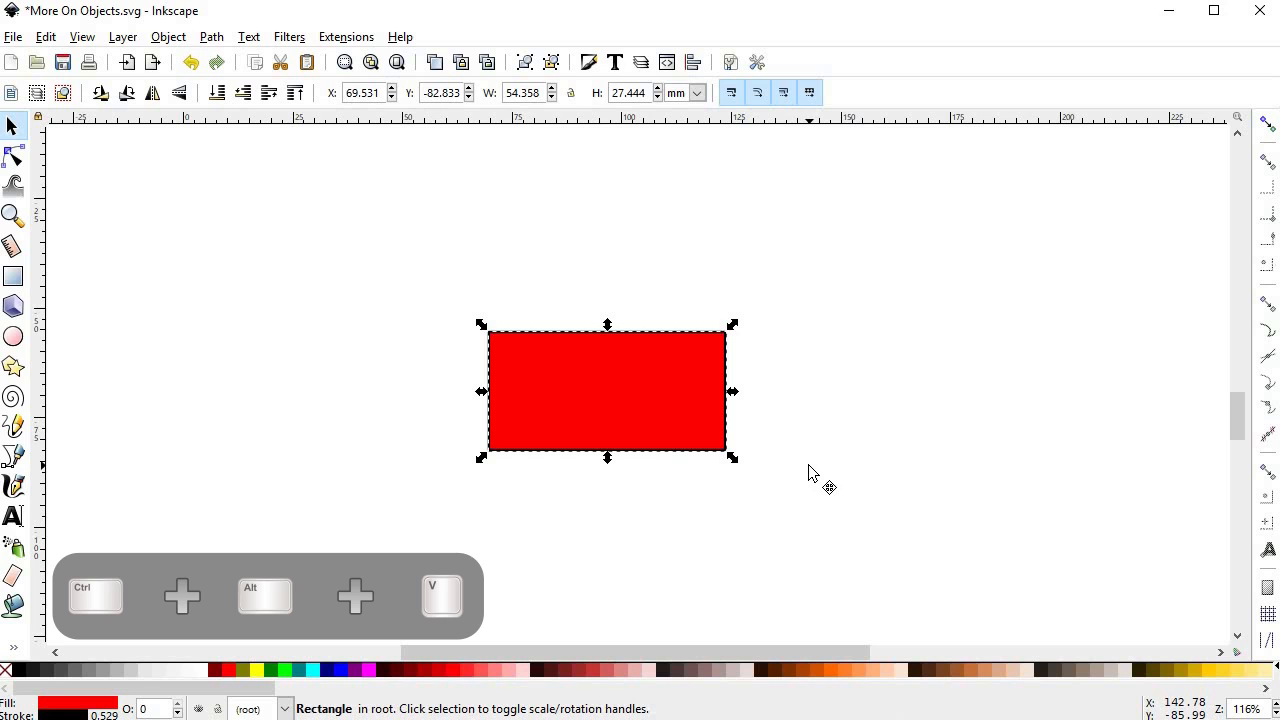
pyautogui.moveTo(648, 416); pyautogui.dragTo(358, 266)
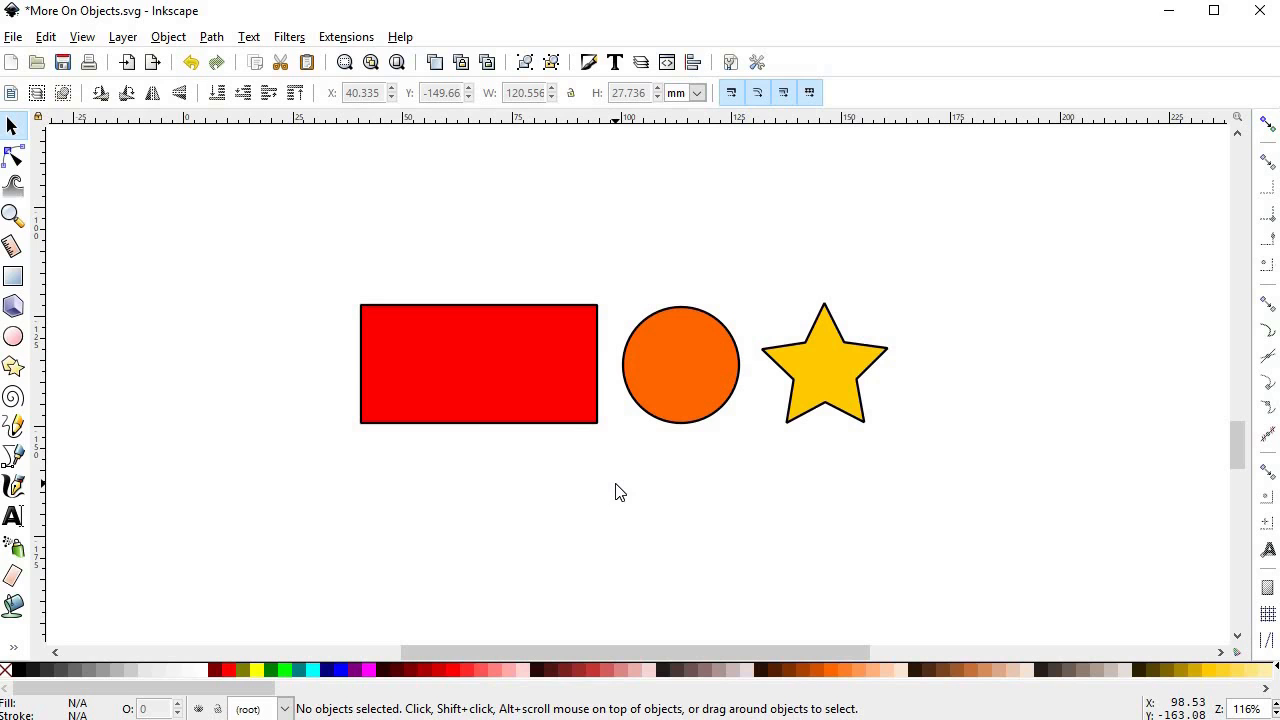
# Step: Select the red rectangle, orange circle and yellow star together and group them
pyautogui.click(525, 367)
pyautogui.click(688, 385)
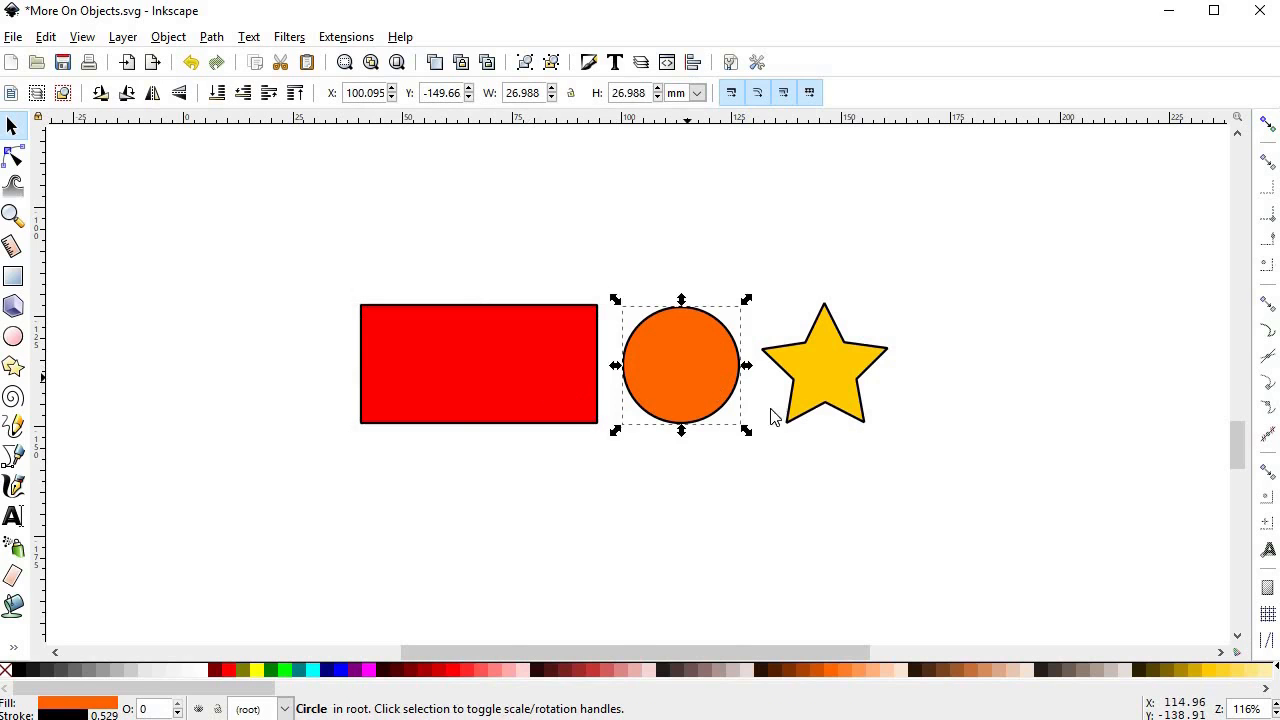
pyautogui.click(826, 391)
pyautogui.click(554, 460)
pyautogui.moveTo(287, 224); pyautogui.dragTo(937, 521)
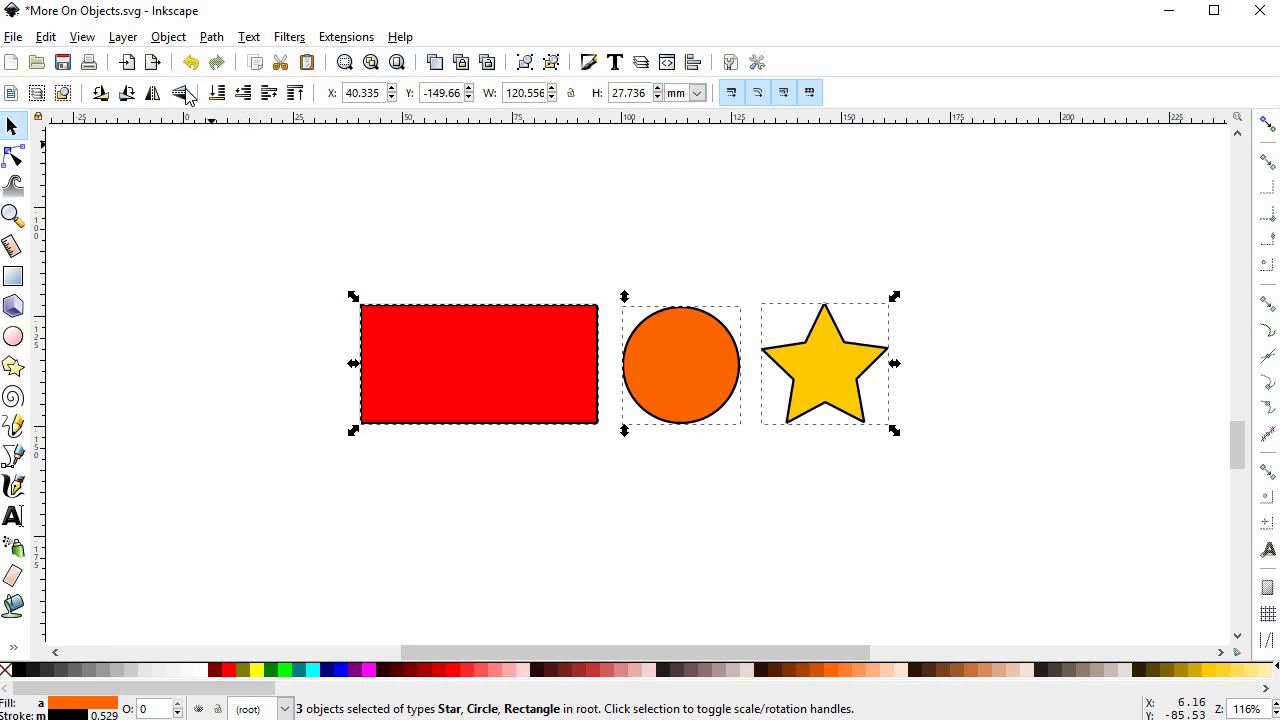
pyautogui.click(177, 41)
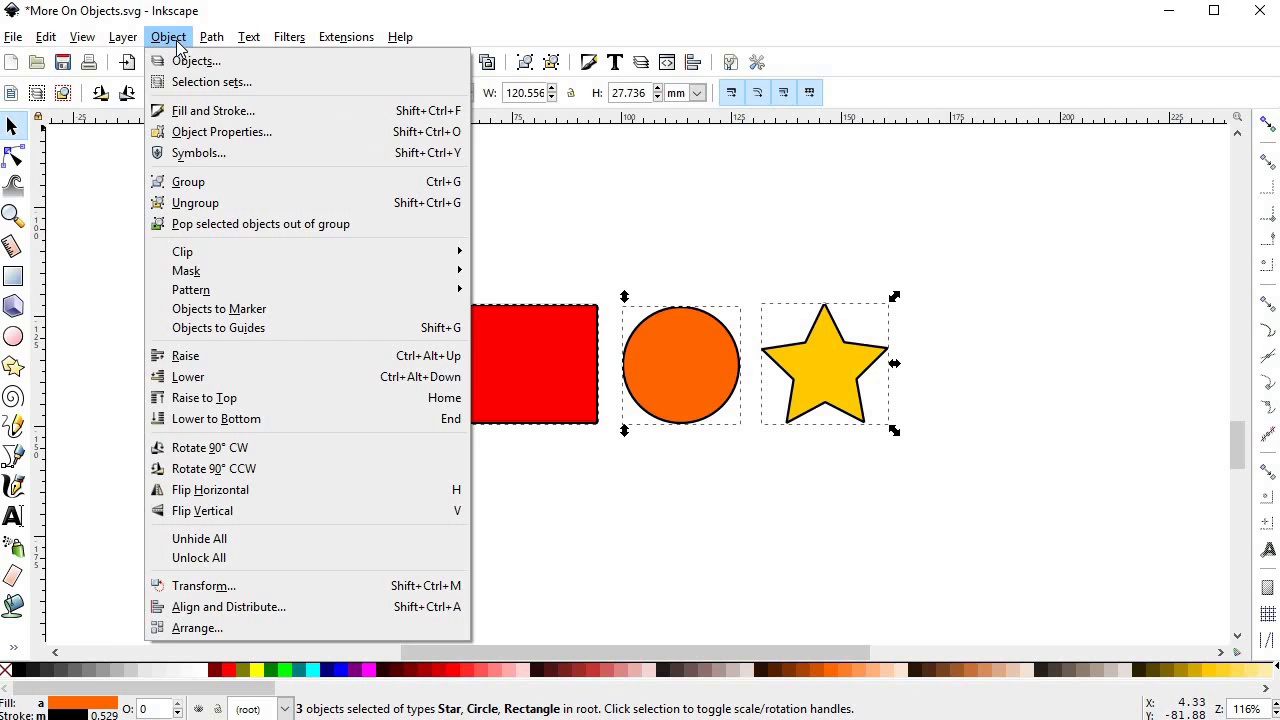
pyautogui.click(190, 183)
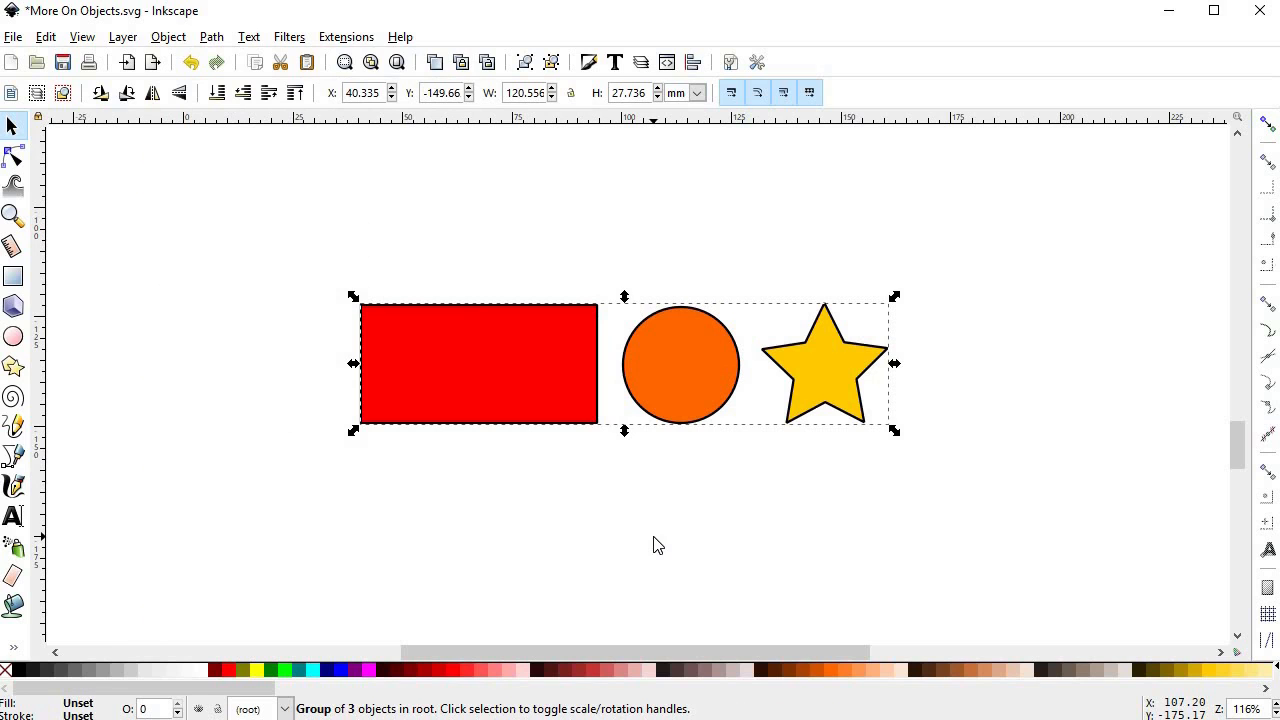
pyautogui.hotkey('ctrl', 'g')
# Step: Move the grouped shapes slightly and stretch the group to about 46 mm high
pyautogui.moveTo(706, 371); pyautogui.dragTo(672, 430)
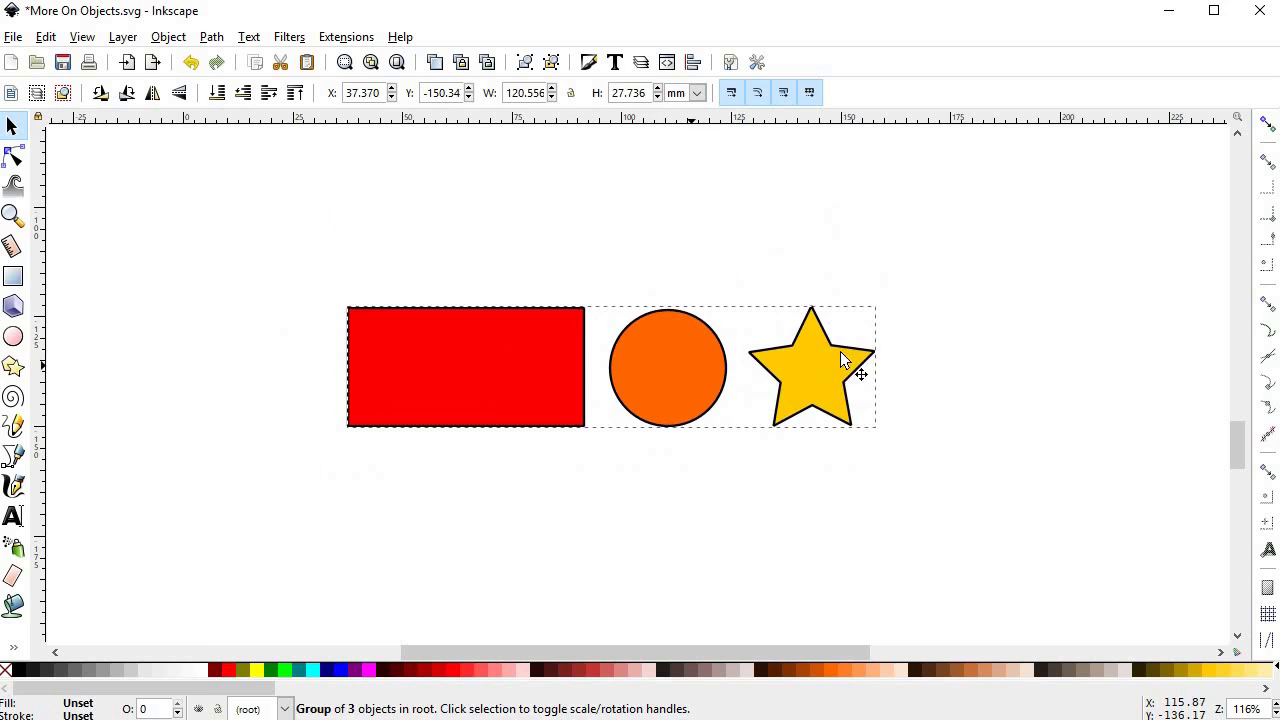
pyautogui.moveTo(883, 303); pyautogui.dragTo(877, 227)
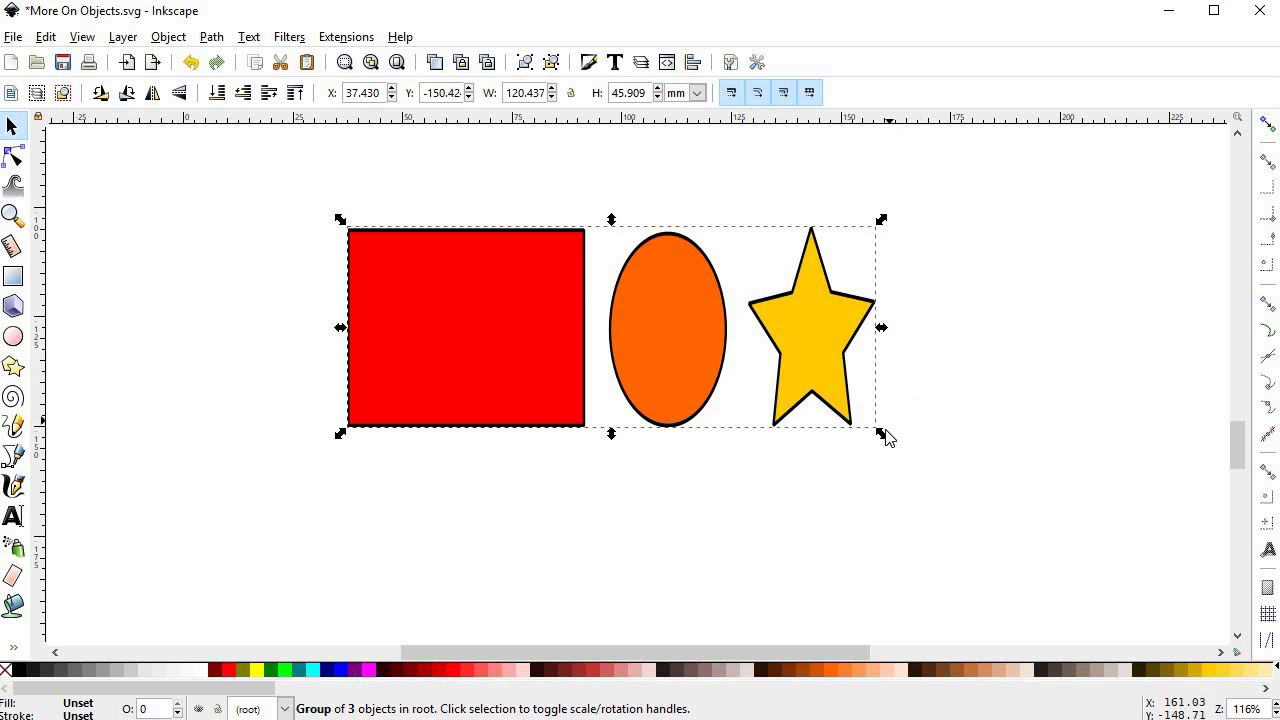
pyautogui.moveTo(886, 440); pyautogui.dragTo(888, 440)
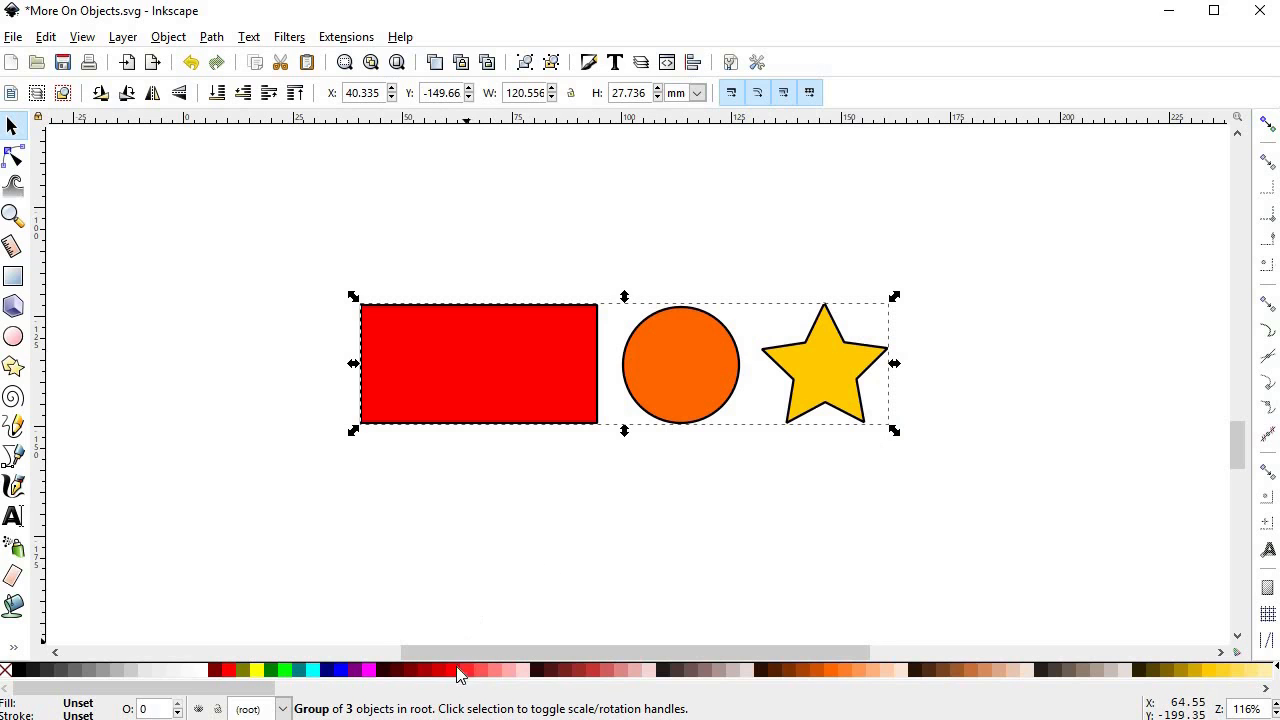
# Step: Give the whole group a blue fill and a red stroke
pyautogui.click(343, 674)
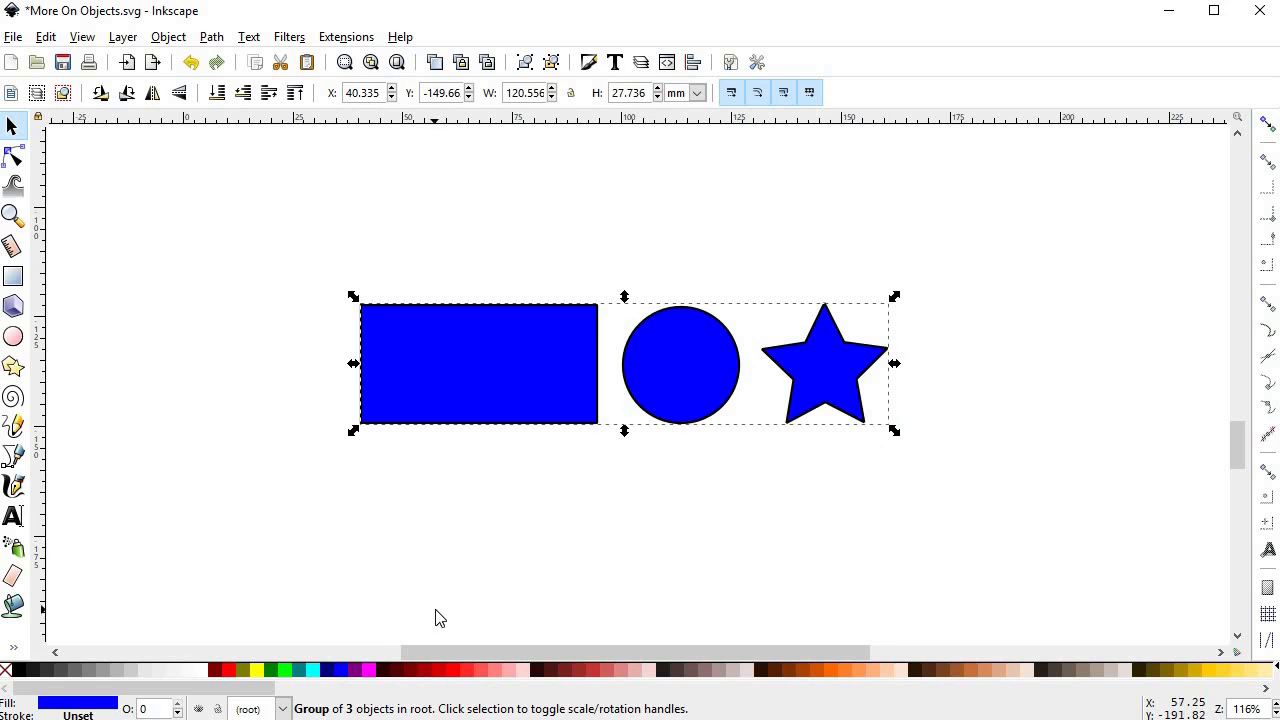
pyautogui.keyDown('shift'); pyautogui.click(229, 670); pyautogui.keyUp('shift')
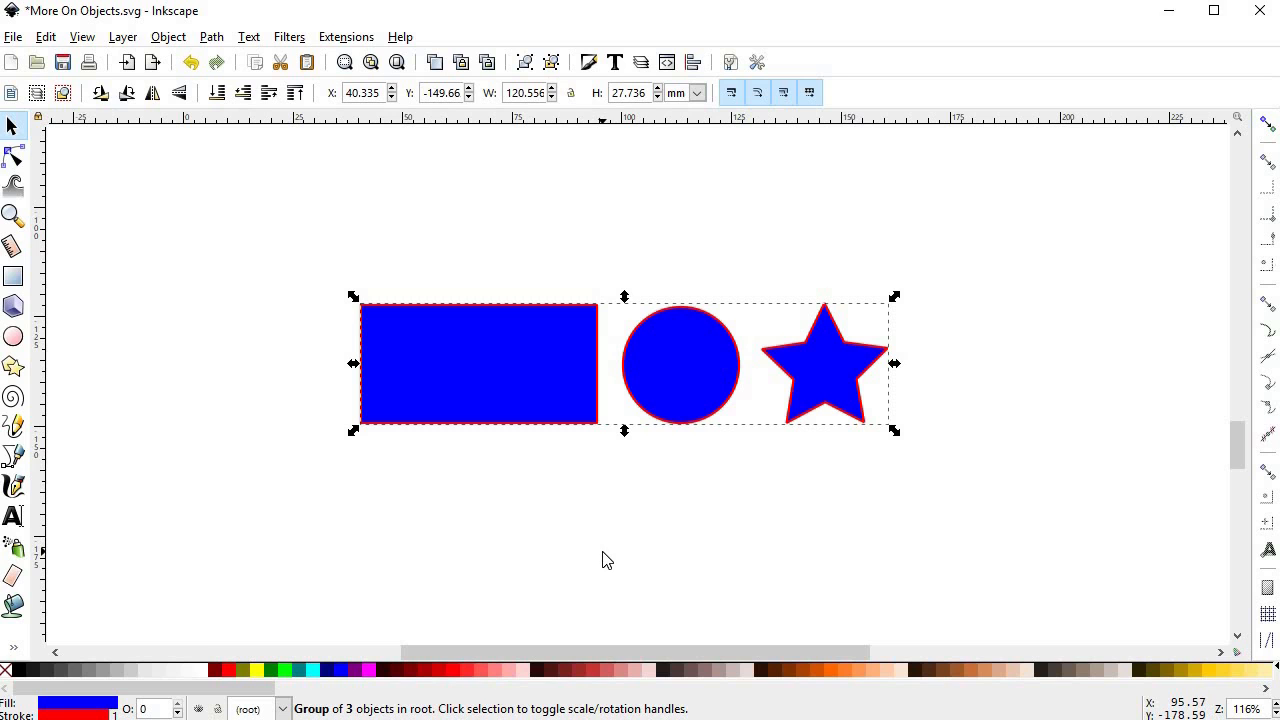
# Step: Inside the group, resize the rectangle to about 30 mm wide and 48 mm high and fill it light red
pyautogui.doubleClick(685, 388)
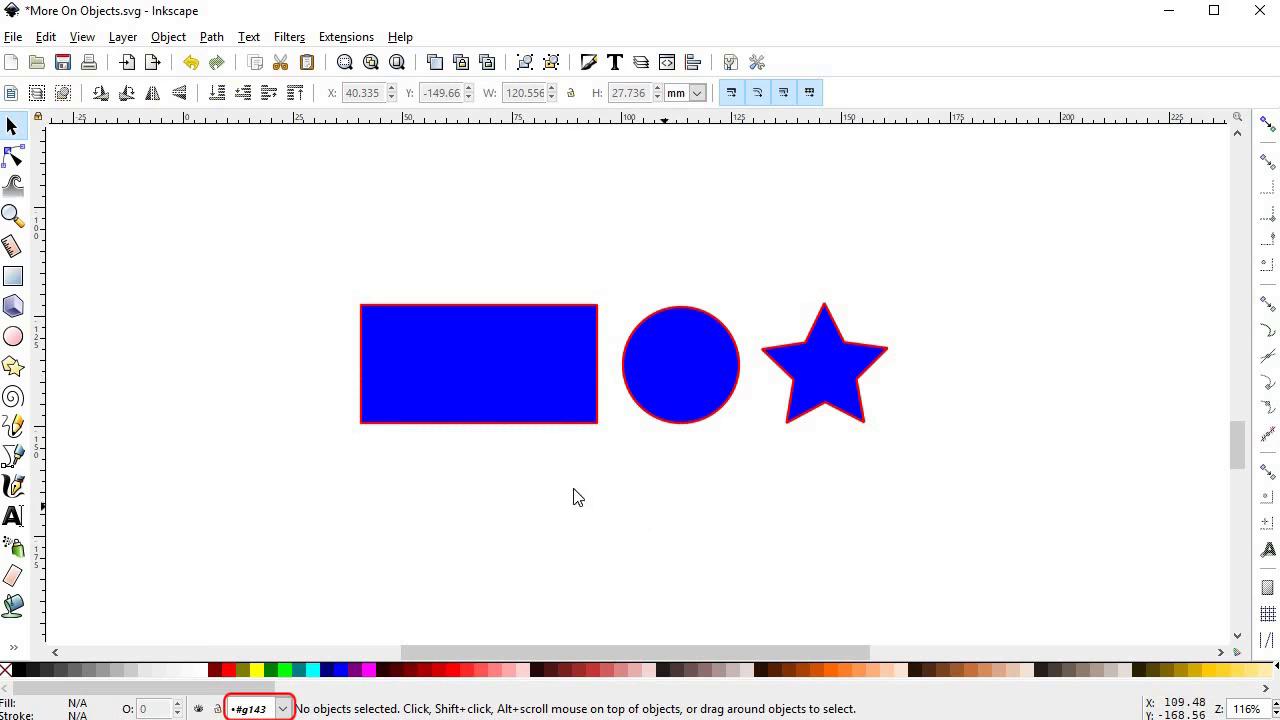
pyautogui.click(563, 389)
pyautogui.moveTo(601, 366); pyautogui.dragTo(497, 365)
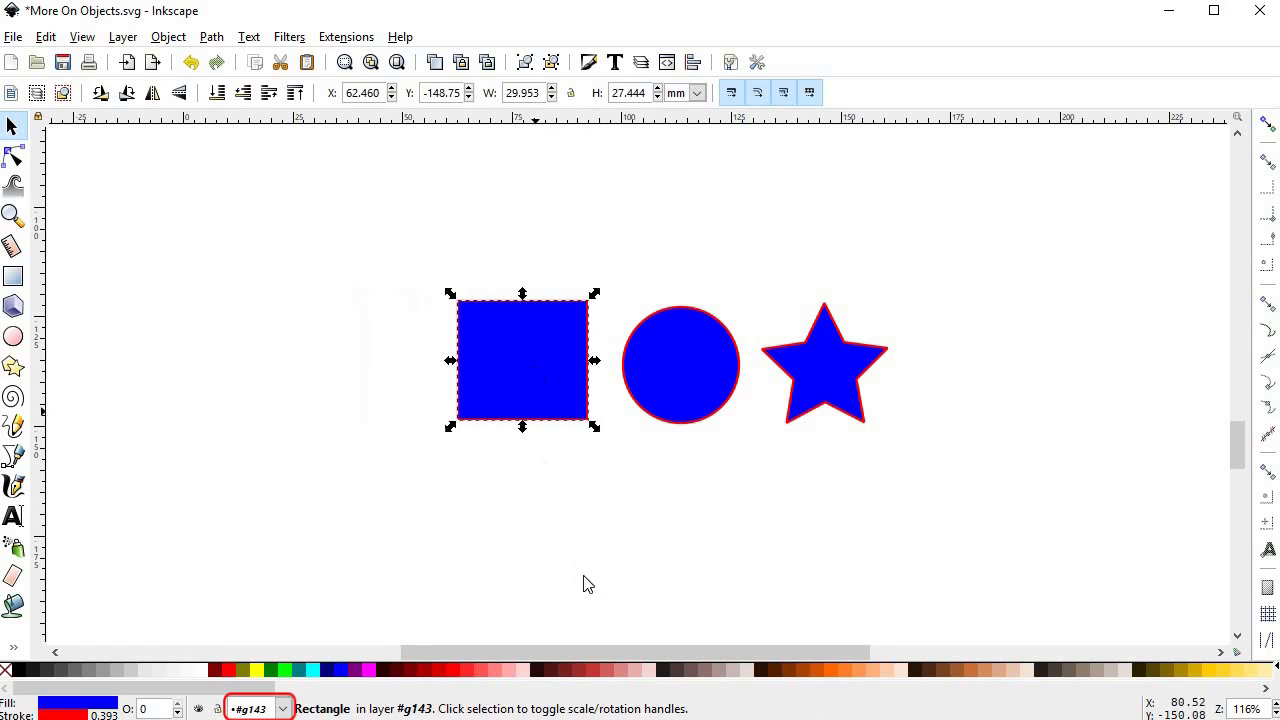
pyautogui.click(616, 669)
pyautogui.moveTo(519, 295); pyautogui.dragTo(519, 205)
pyautogui.moveTo(497, 365); pyautogui.dragTo(474, 421)
# Step: Delete the circle from the group and move the star leftward beside the rectangle
pyautogui.click(677, 364)
pyautogui.press('Delete')
pyautogui.moveTo(790, 379)
pyautogui.mouseDown()
pyautogui.moveTo(551, 381)
pyautogui.moveTo(574, 440)
pyautogui.mouseUp()
# Step: Draw a spiral about 41 mm wide over the rectangle while still inside the group
pyautogui.click(13, 396)
pyautogui.press('s')
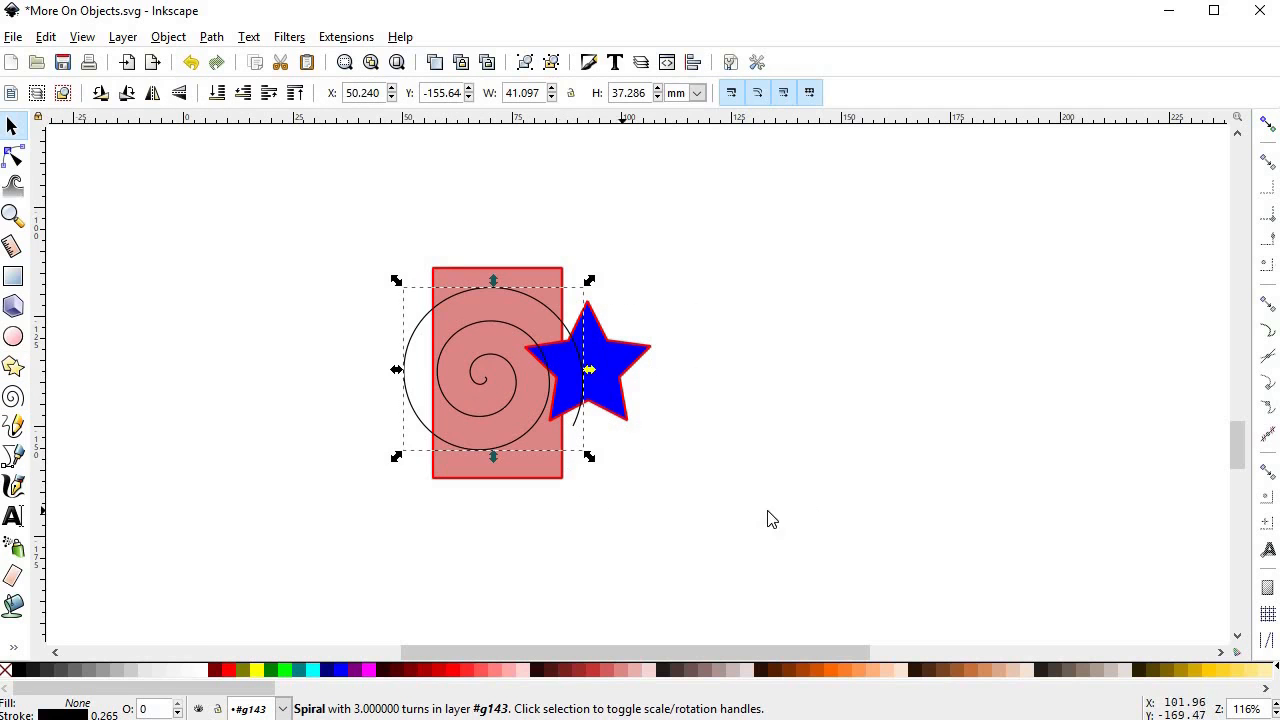
# Step: Group the spiral with the star and move the pair to the right of the rectangle
pyautogui.keyDown('shift'); pyautogui.click(625, 372); pyautogui.keyUp('shift')
pyautogui.hotkey('ctrl', 'g')
pyautogui.moveTo(558, 363); pyautogui.dragTo(671, 376)
# Step: Enter the nested spiral-and-star group and exit back out to the document root
pyautogui.doubleClick(688, 396)
pyautogui.click(957, 415)
pyautogui.doubleClick(890, 449)
pyautogui.click(1038, 356)
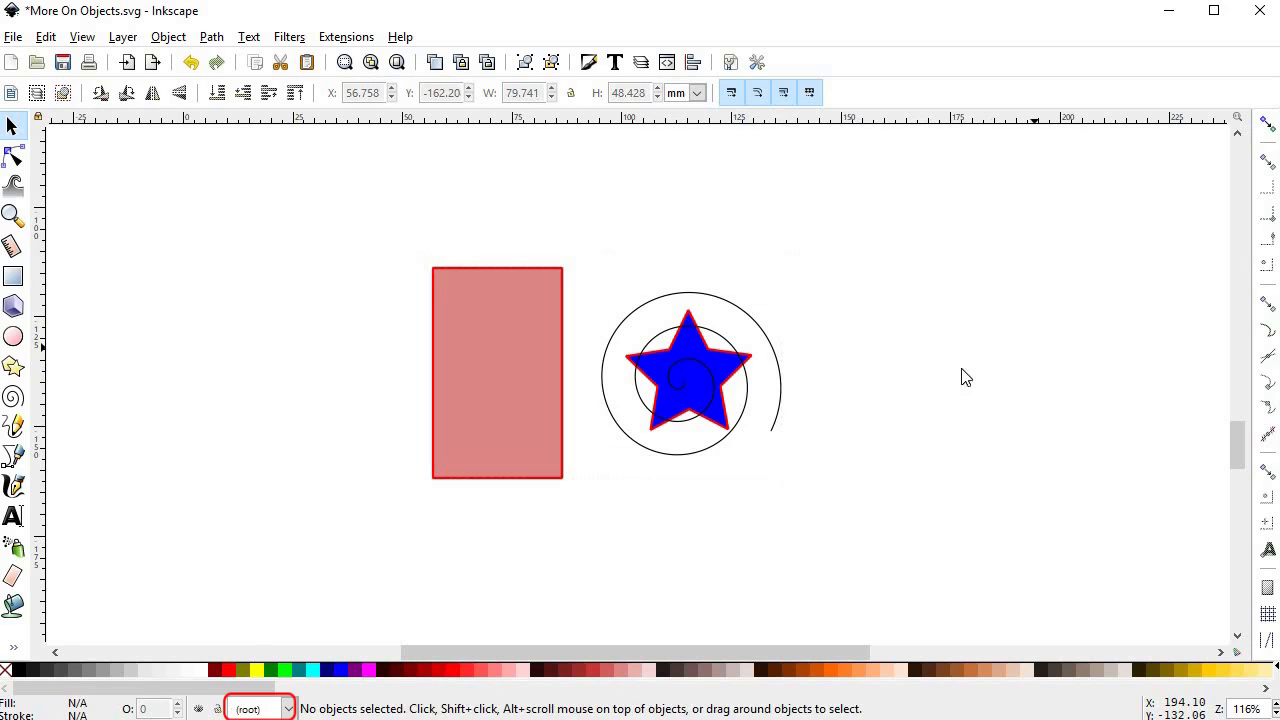
# Step: Move the whole outer group to about X 65, Y -155 mm and deselect it
pyautogui.click(688, 370)
pyautogui.moveTo(688, 370); pyautogui.dragTo(720, 357)
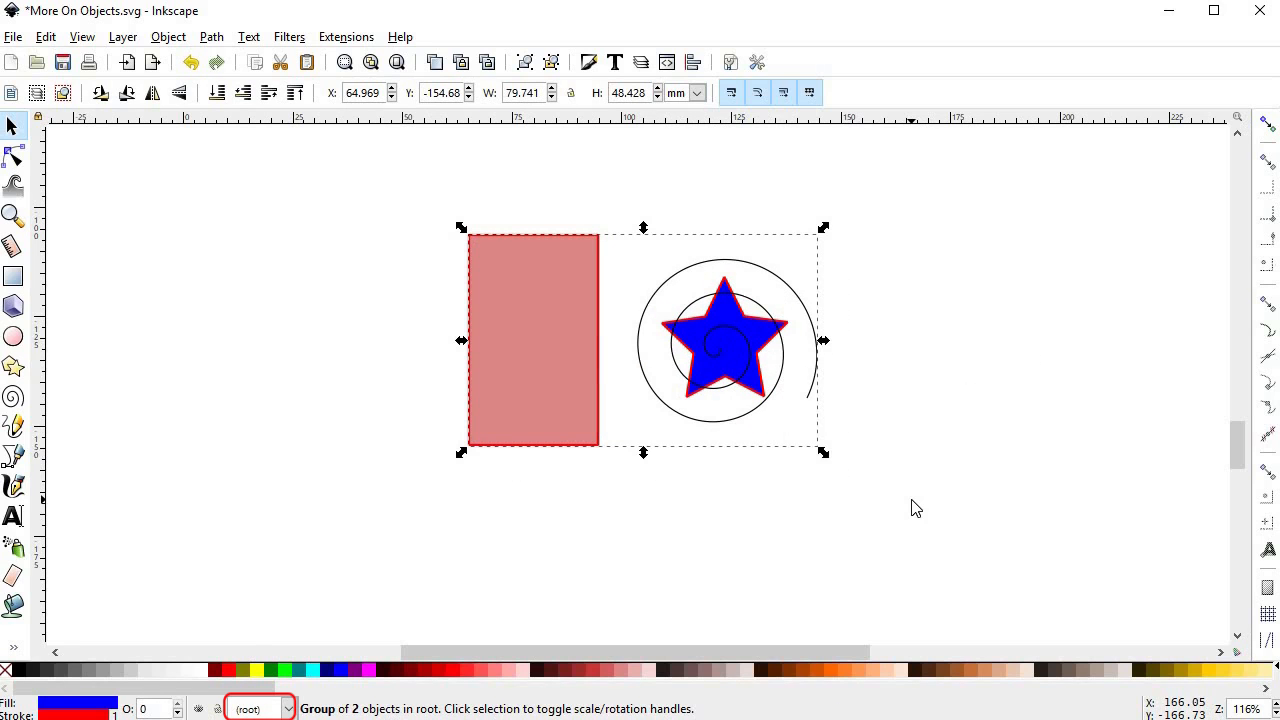
pyautogui.click(810, 556)
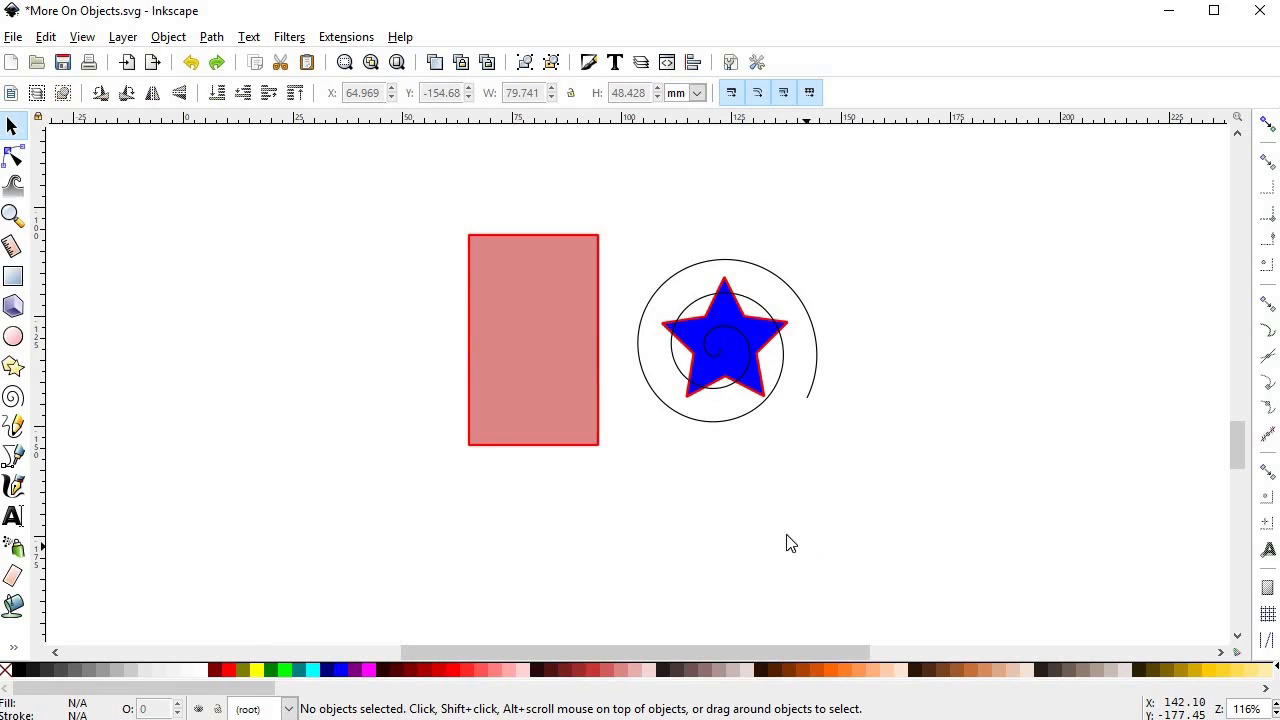
# Step: Ungroup the outer group to separate the rectangle from the spiral-and-star group
pyautogui.click(712, 388)
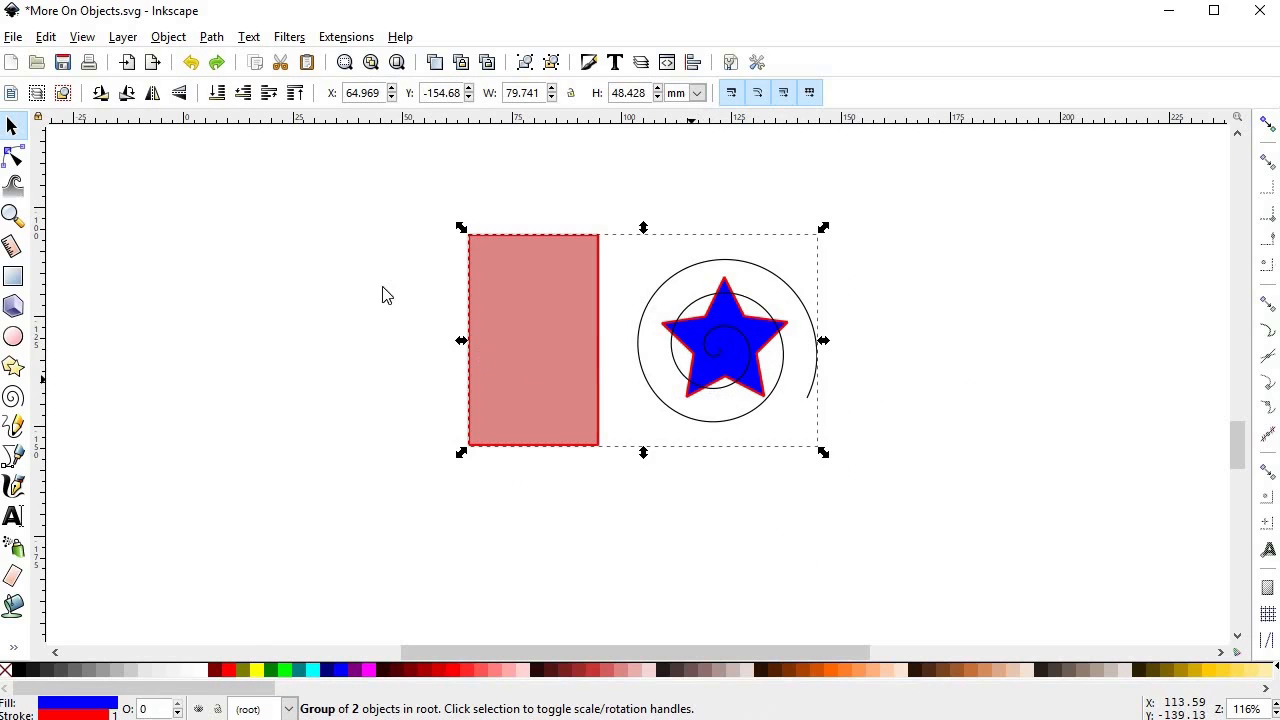
pyautogui.click(170, 38)
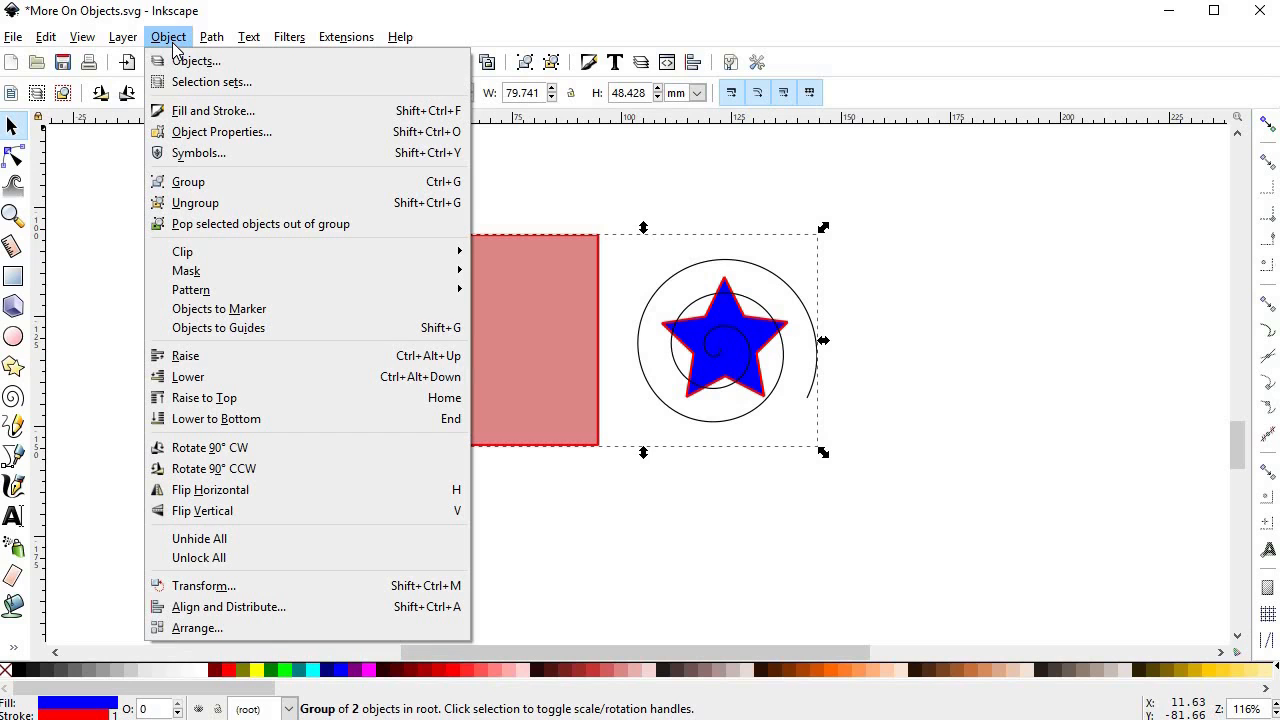
pyautogui.click(200, 203)
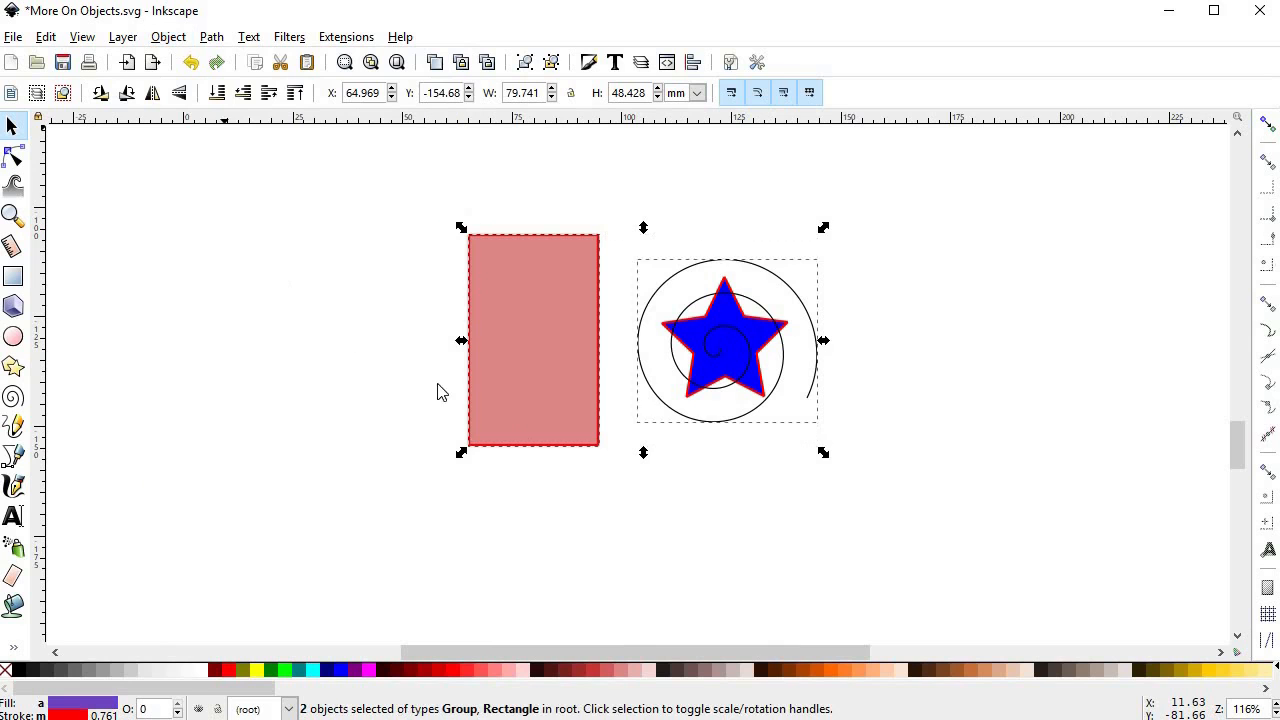
pyautogui.click(660, 527)
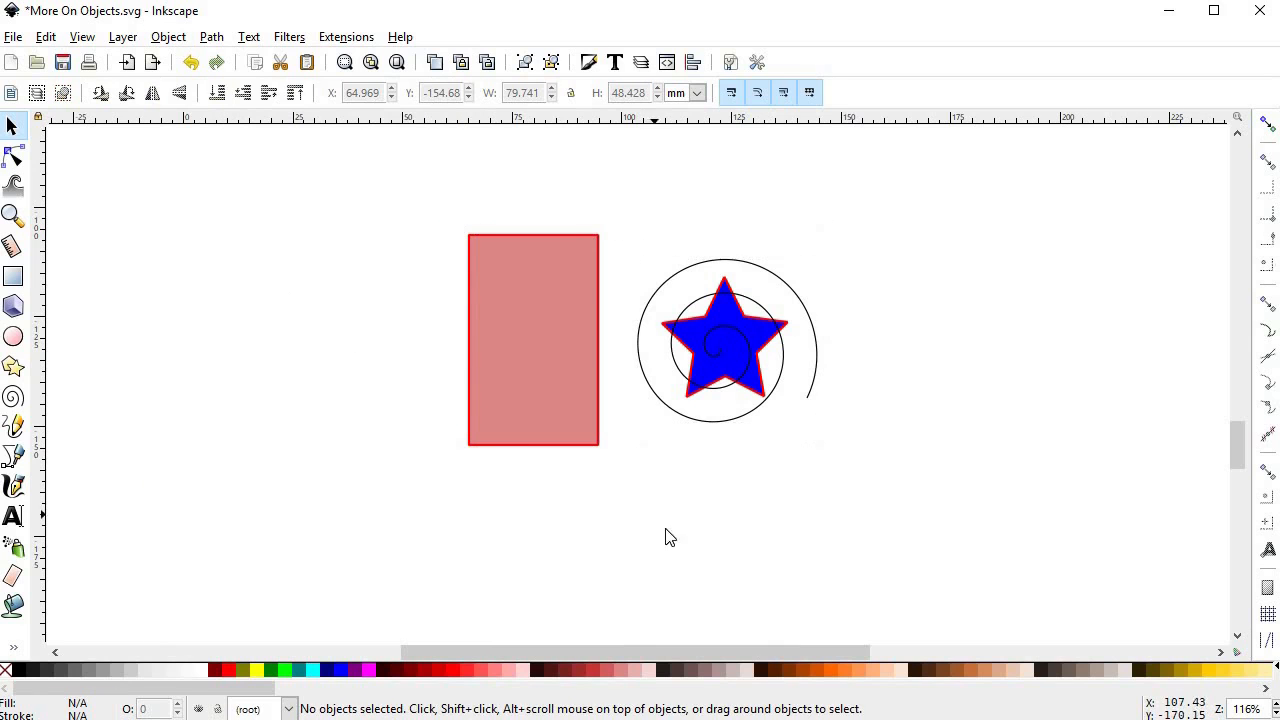
# Step: Ungroup the spiral and star into individual objects and clear the selection
pyautogui.click(745, 378)
pyautogui.rightClick(745, 380)
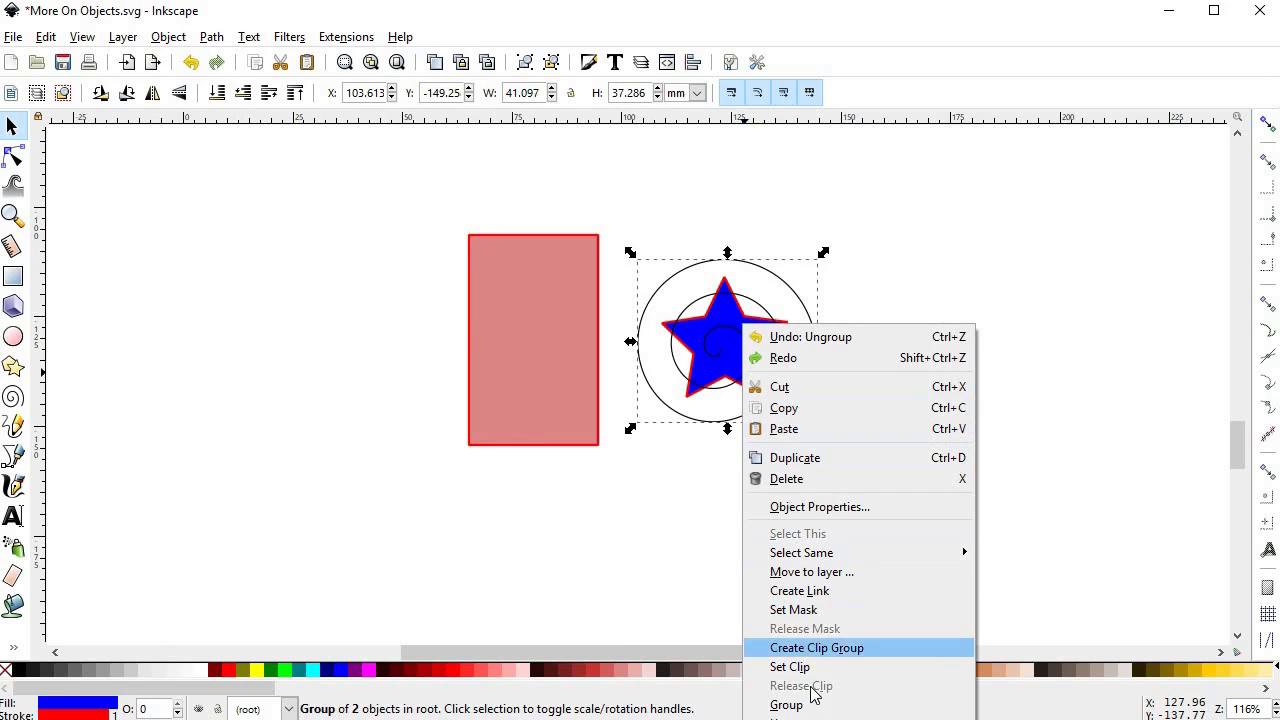
pyautogui.click(805, 717)
pyautogui.click(716, 498)
# Step: Move the spiral to the right of the star and shift the star and rectangle slightly as separate objects
pyautogui.moveTo(717, 342); pyautogui.dragTo(902, 346)
pyautogui.moveTo(728, 340); pyautogui.dragTo(710, 342)
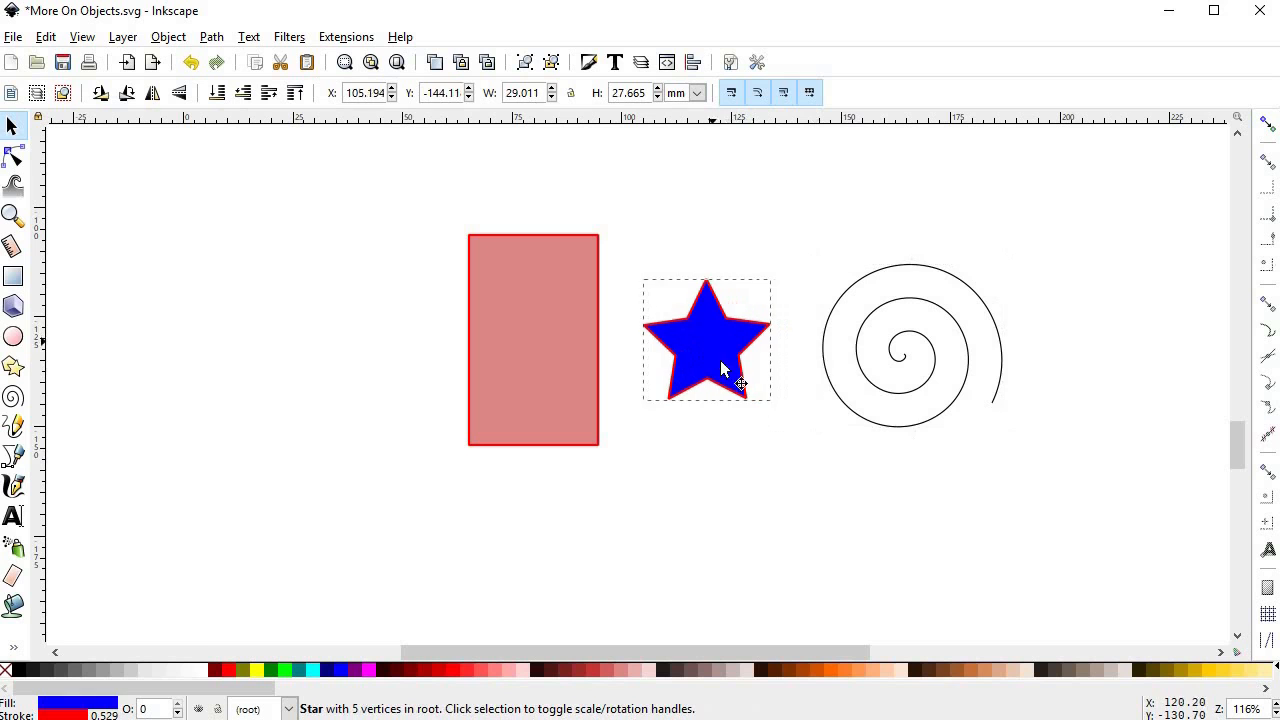
pyautogui.moveTo(852, 357); pyautogui.dragTo(832, 361)
pyautogui.moveTo(596, 356); pyautogui.dragTo(585, 356)
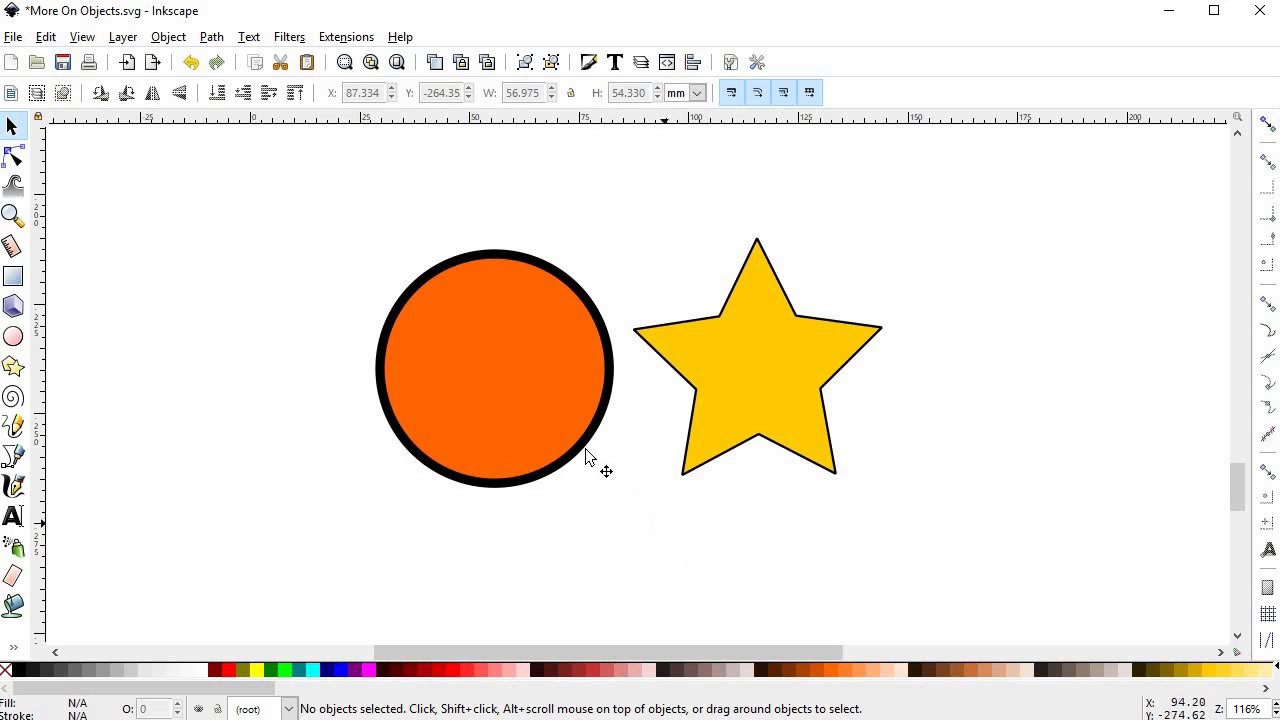
# Step: Move the orange circle directly behind the yellow star and clip the circle with the star's shape
pyautogui.moveTo(483, 398); pyautogui.dragTo(748, 396)
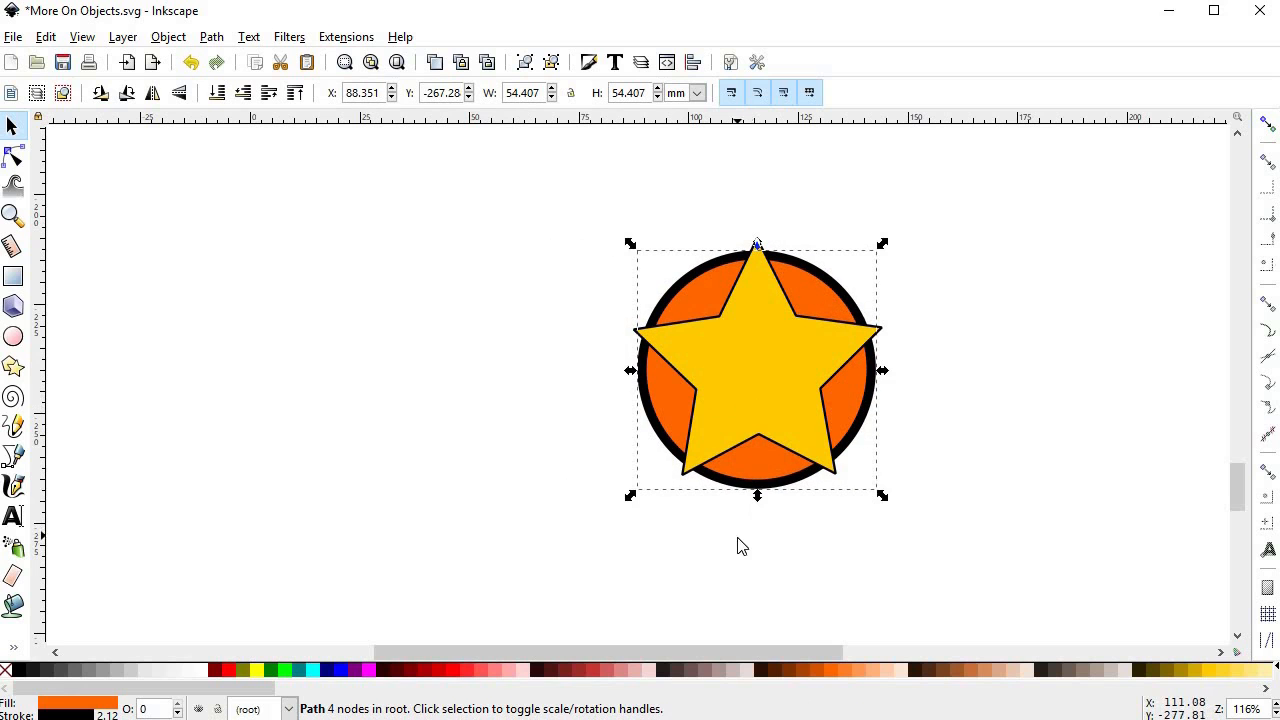
pyautogui.keyDown('shift'); pyautogui.click(766, 393); pyautogui.keyUp('shift')
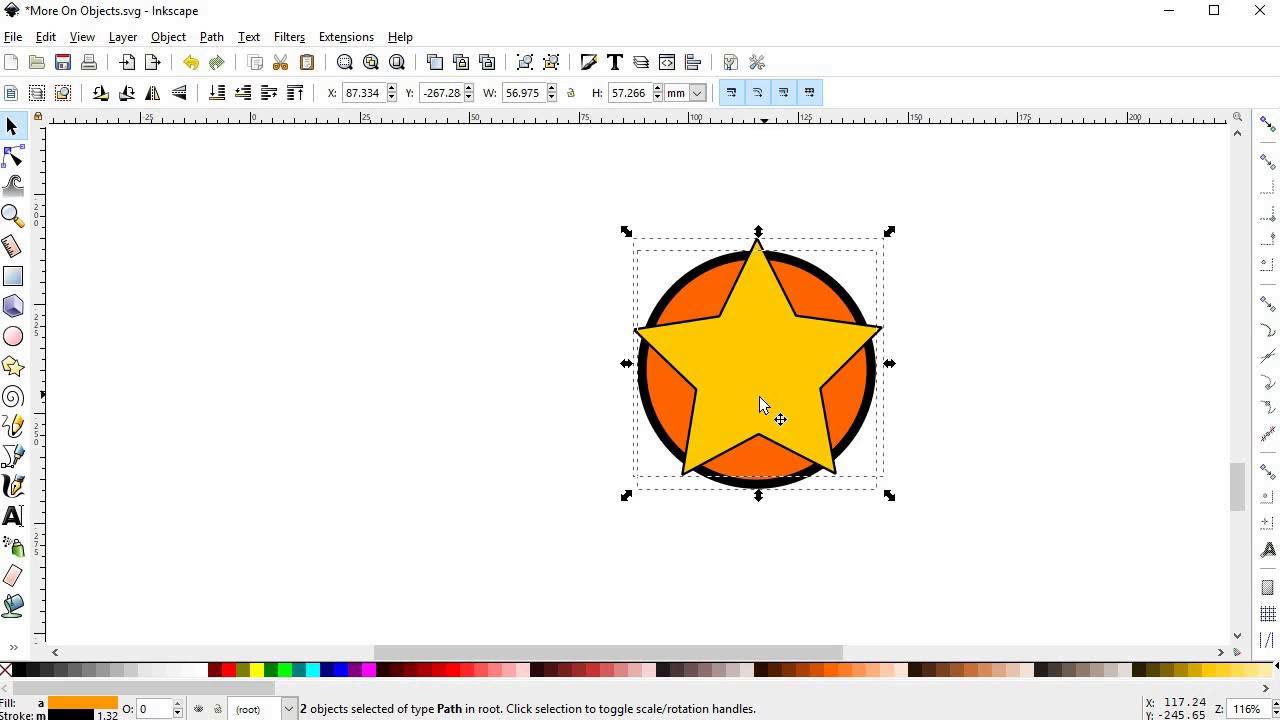
pyautogui.click(181, 42)
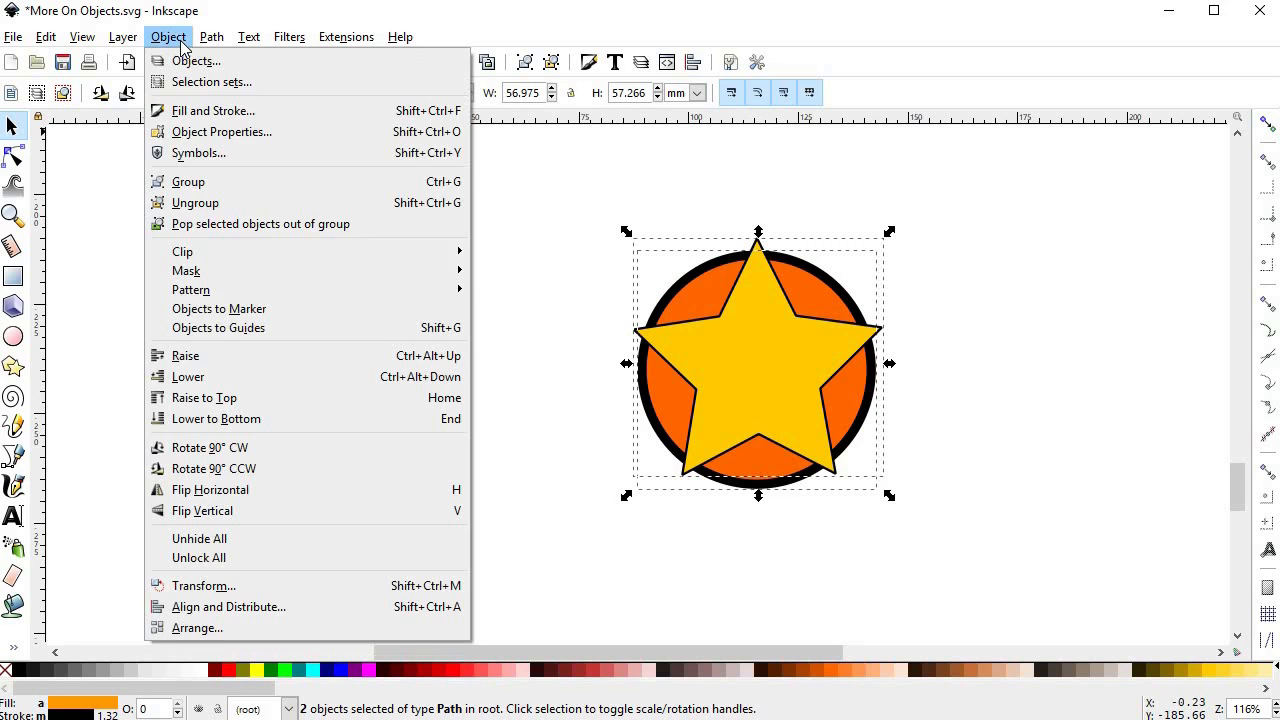
pyautogui.moveTo(229, 257)
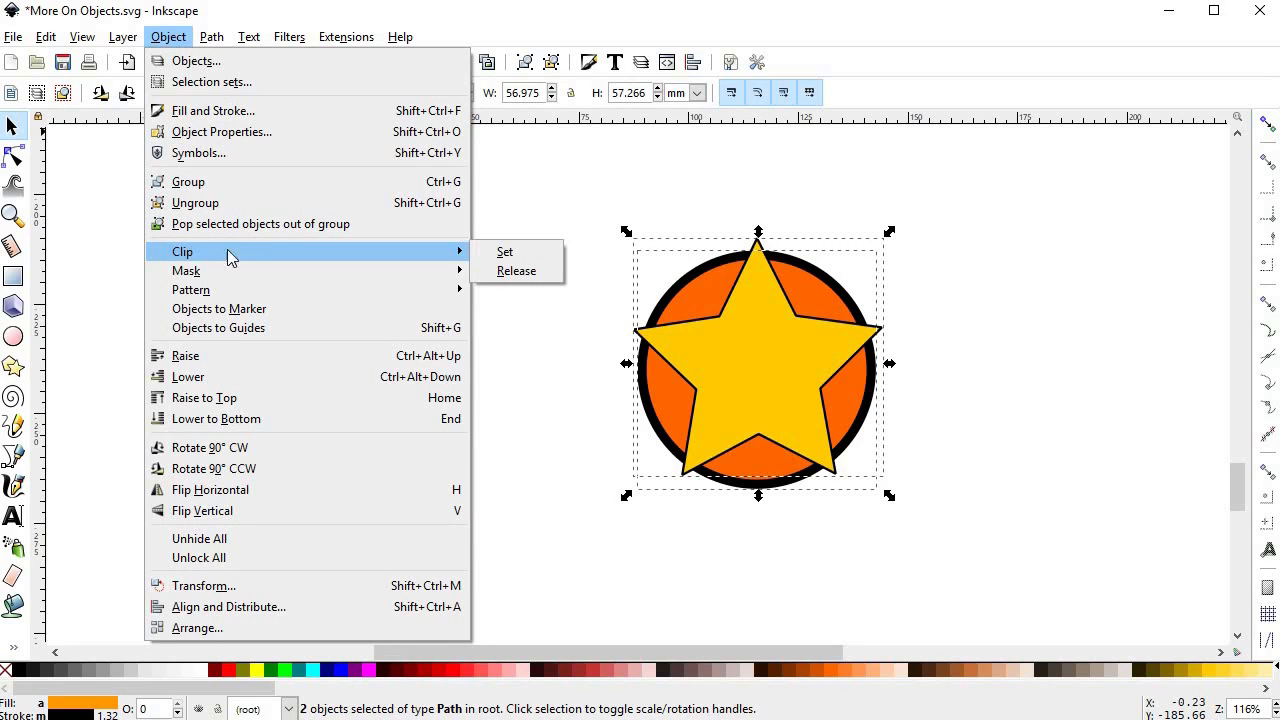
pyautogui.click(478, 259)
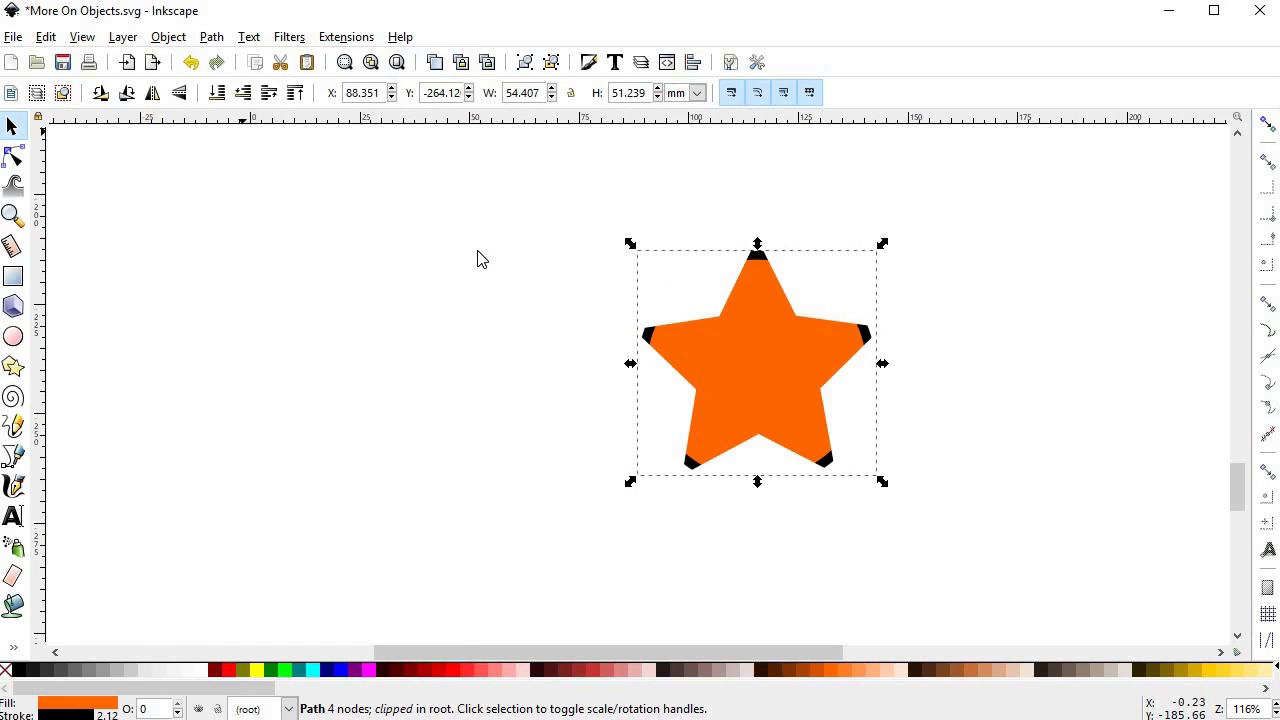
pyautogui.rightClick(695, 392)
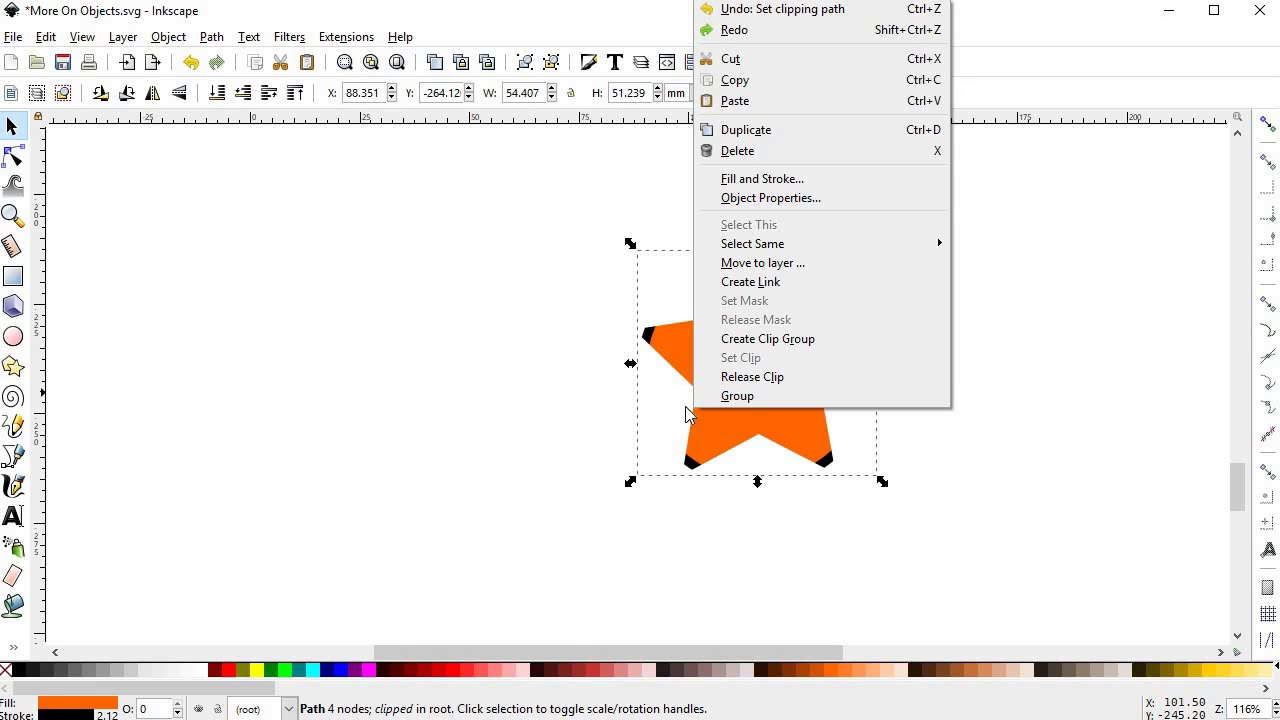
pyautogui.click(576, 420)
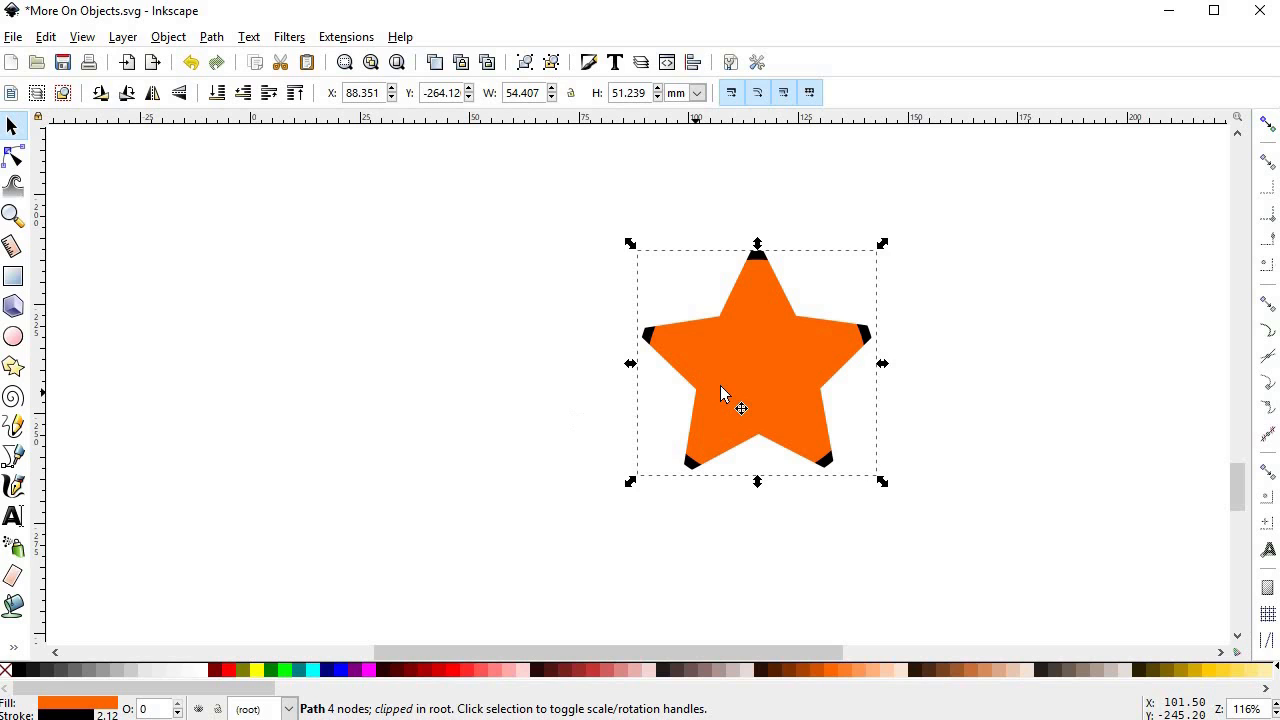
# Step: Pull the clipped circle's top and bottom nodes inward, shift its side nodes slightly, and fill it with red
pyautogui.press('n')
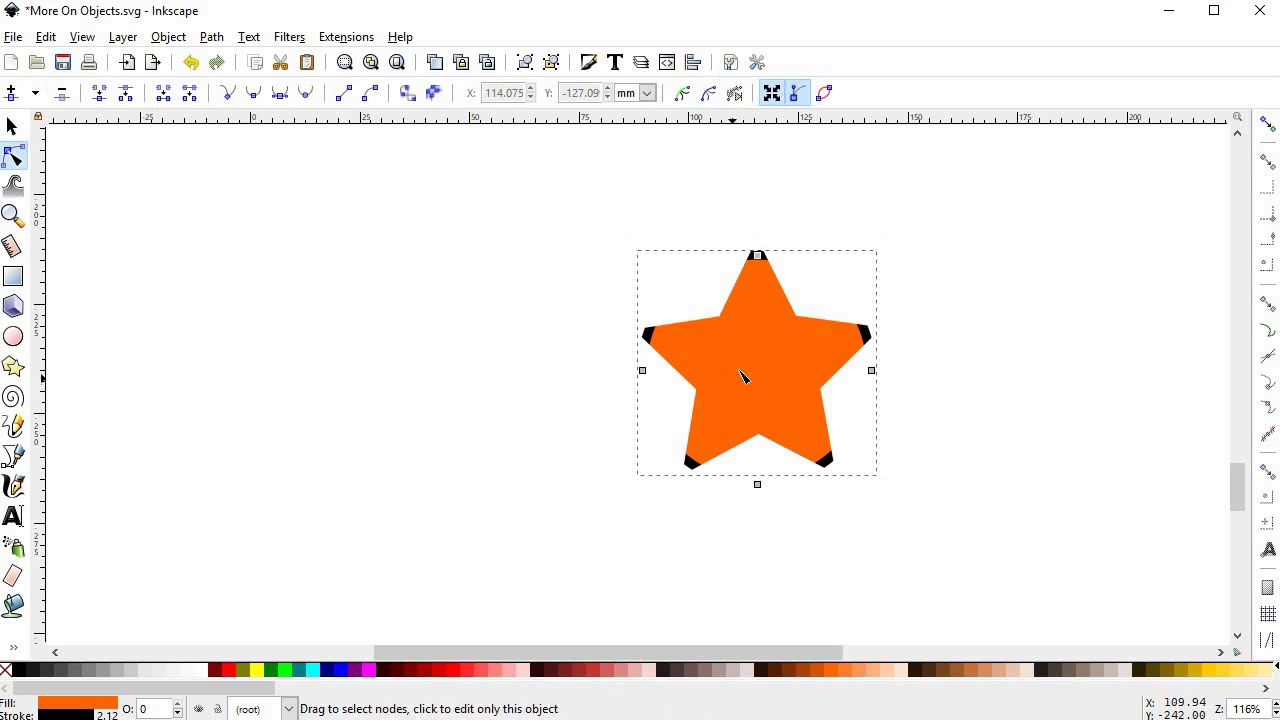
pyautogui.moveTo(757, 257); pyautogui.dragTo(759, 297)
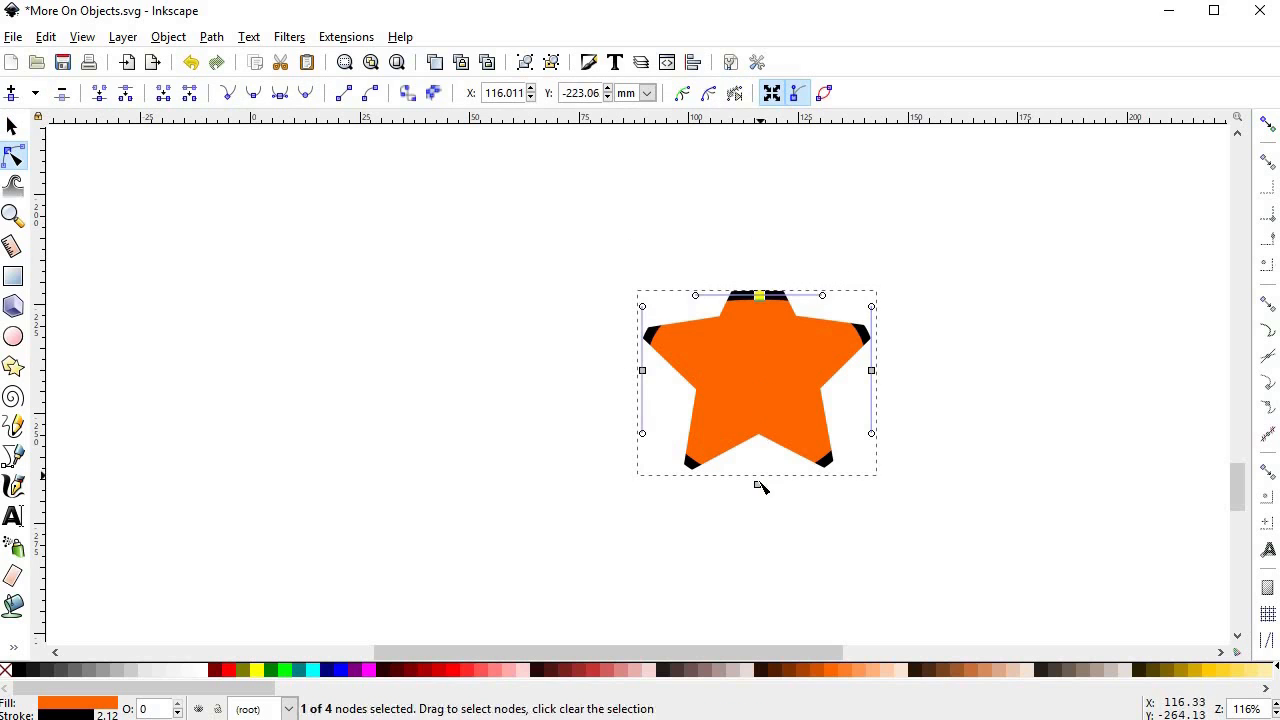
pyautogui.moveTo(758, 485); pyautogui.dragTo(761, 451)
pyautogui.moveTo(585, 242); pyautogui.dragTo(935, 478)
pyautogui.moveTo(871, 371)
pyautogui.mouseDown()
pyautogui.moveTo(871, 425)
pyautogui.moveTo(804, 317)
pyautogui.moveTo(883, 362)
pyautogui.mouseUp()
pyautogui.moveTo(771, 284); pyautogui.dragTo(766, 338)
pyautogui.click(455, 673)
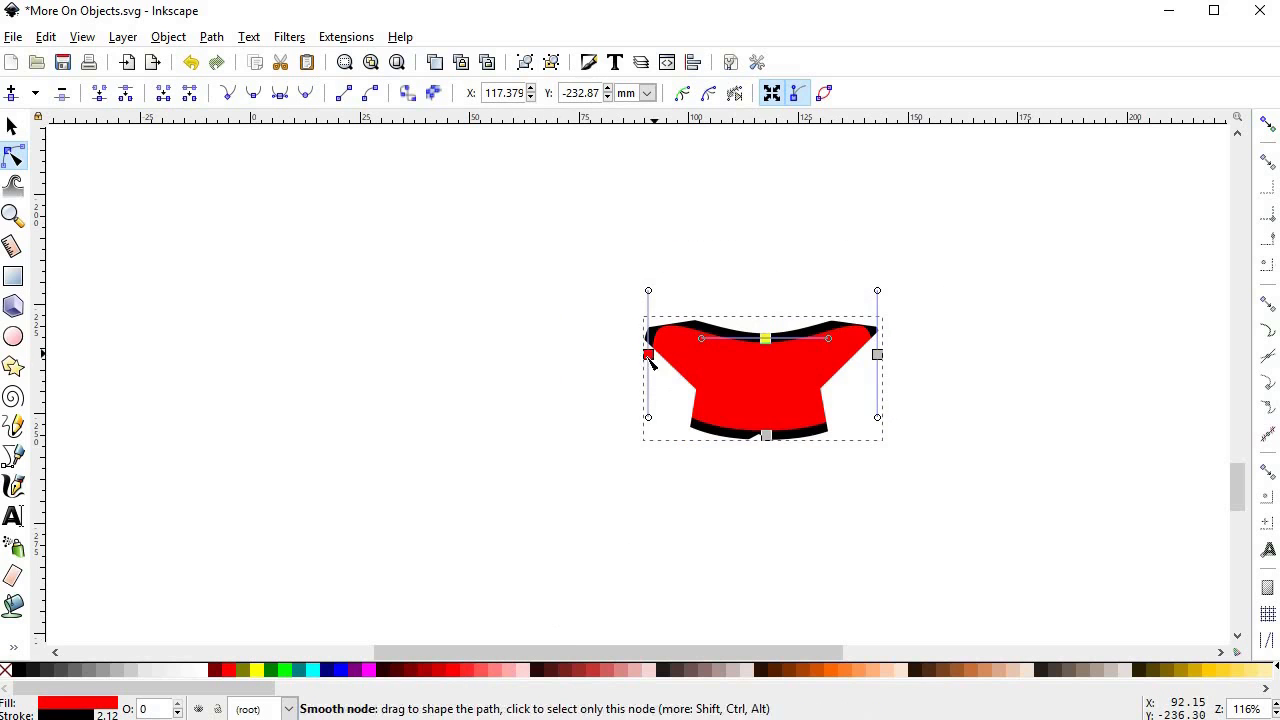
# Step: Move the red shape's side nodes upward, its bottom node down, and its top node slightly up
pyautogui.moveTo(648, 354); pyautogui.dragTo(642, 314)
pyautogui.moveTo(877, 354); pyautogui.dragTo(897, 323)
pyautogui.moveTo(766, 435); pyautogui.dragTo(757, 481)
pyautogui.moveTo(766, 338)
pyautogui.mouseDown()
pyautogui.moveTo(771, 318)
pyautogui.moveTo(757, 333)
pyautogui.mouseUp()
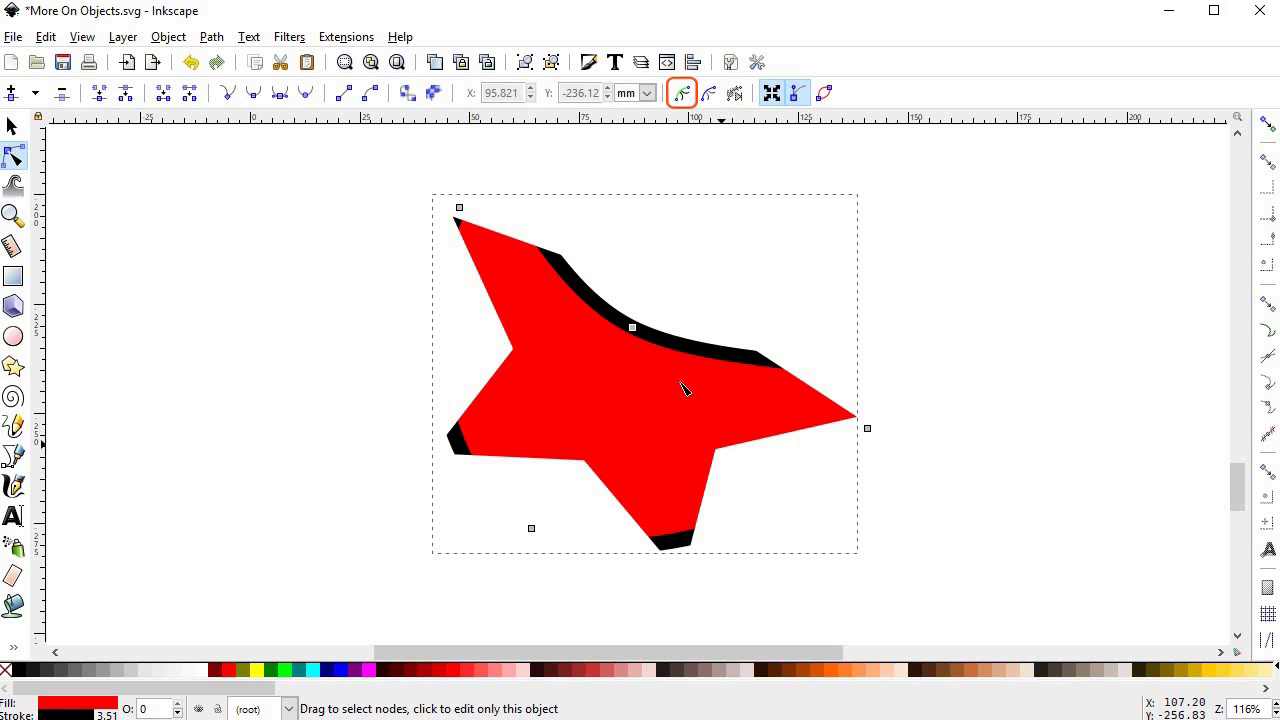
# Step: Show the red shape's clipping path and drag the star outline's nodes inward to shrink the clipped area
pyautogui.click(683, 94)
pyautogui.moveTo(601, 269); pyautogui.dragTo(609, 298)
pyautogui.moveTo(726, 331); pyautogui.dragTo(673, 337)
pyautogui.moveTo(857, 417); pyautogui.dragTo(769, 399)
pyautogui.moveTo(715, 451); pyautogui.dragTo(654, 384)
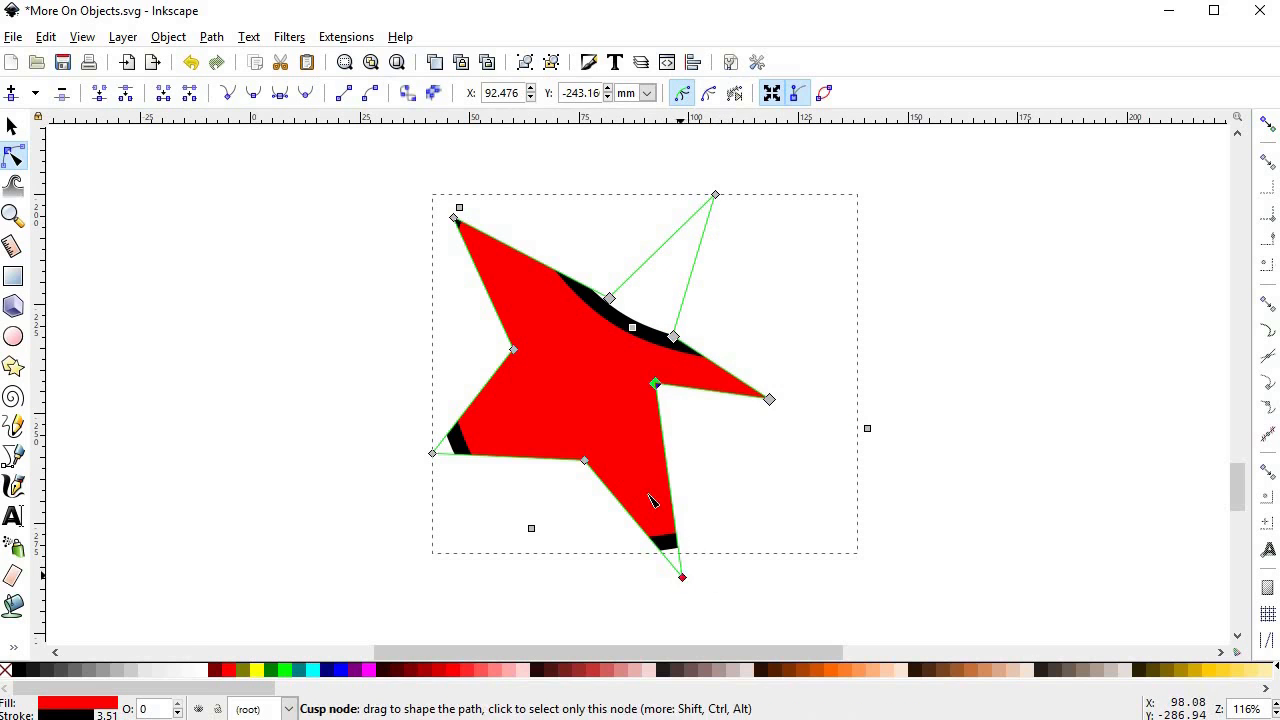
pyautogui.moveTo(682, 577); pyautogui.dragTo(663, 467)
pyautogui.moveTo(585, 460); pyautogui.dragTo(596, 382)
pyautogui.moveTo(514, 349); pyautogui.dragTo(535, 349)
pyautogui.click(465, 235)
pyautogui.click(433, 238)
pyautogui.moveTo(453, 217); pyautogui.dragTo(514, 262)
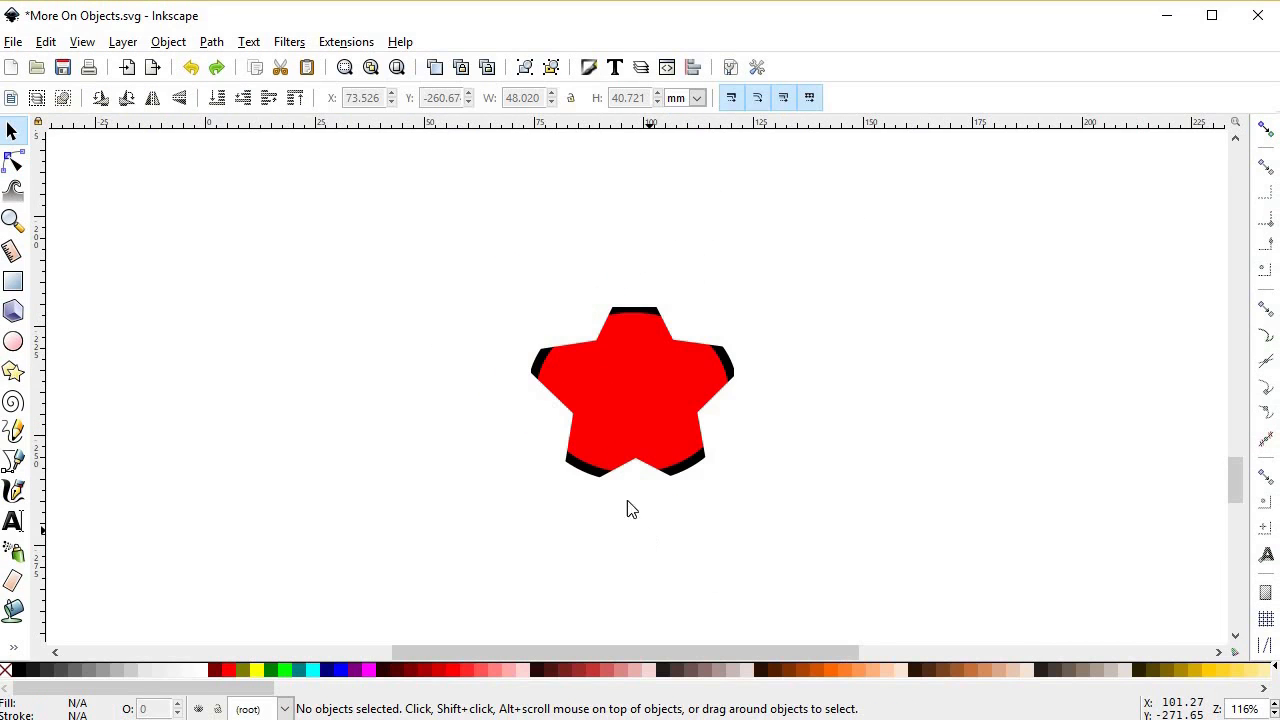
# Step: Release the clip on the red ellipse to restore the separate star and ellipse, leaving nothing selected
pyautogui.click(628, 398)
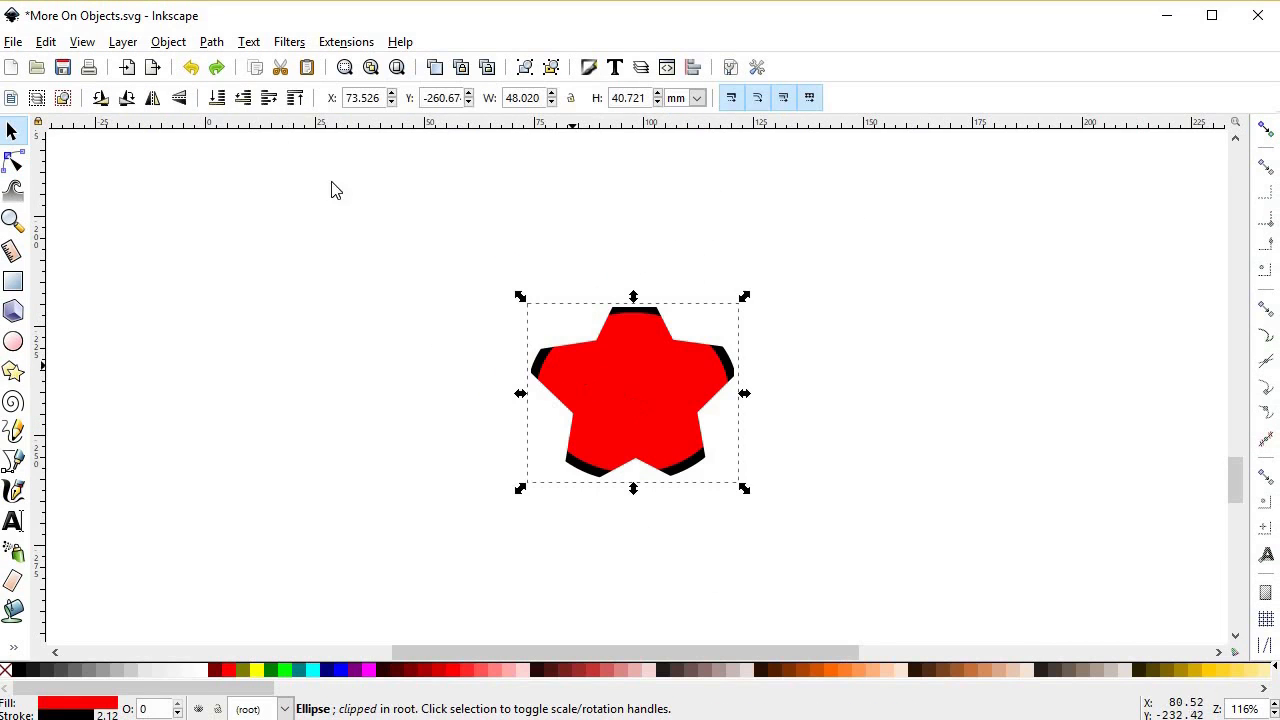
pyautogui.click(170, 48)
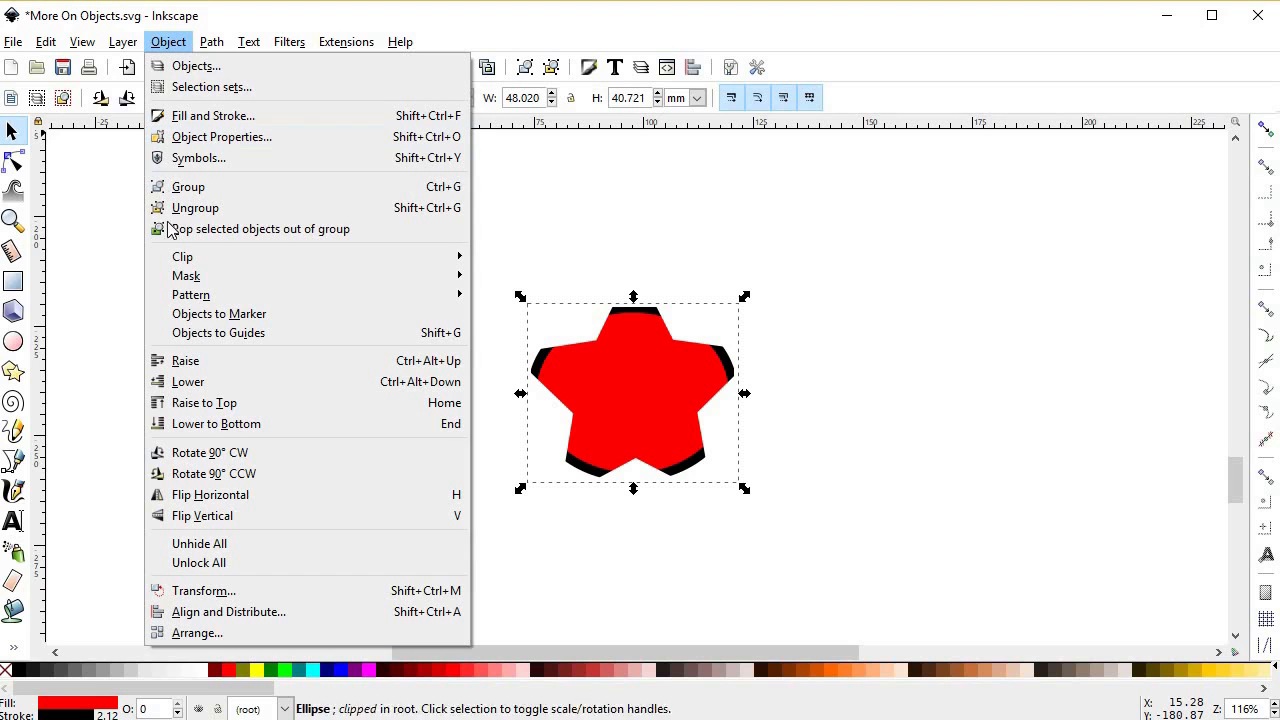
pyautogui.moveTo(175, 259)
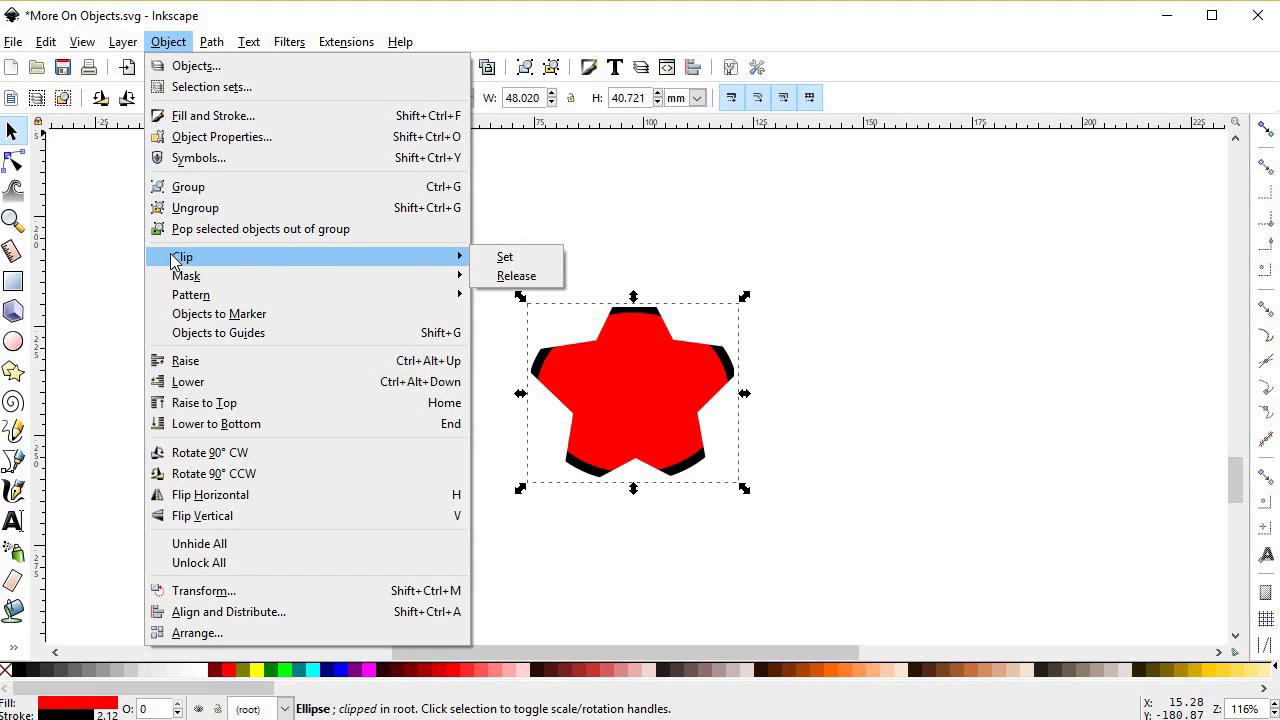
pyautogui.click(490, 279)
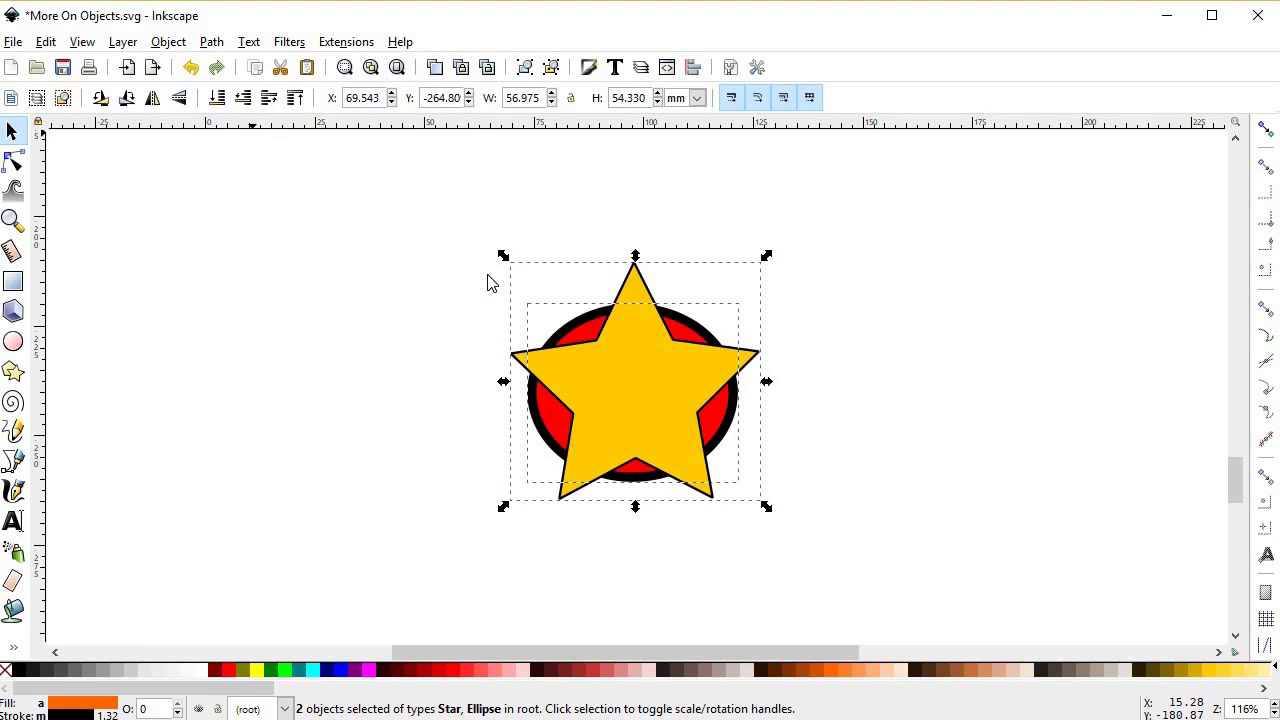
pyautogui.rightClick(630, 278)
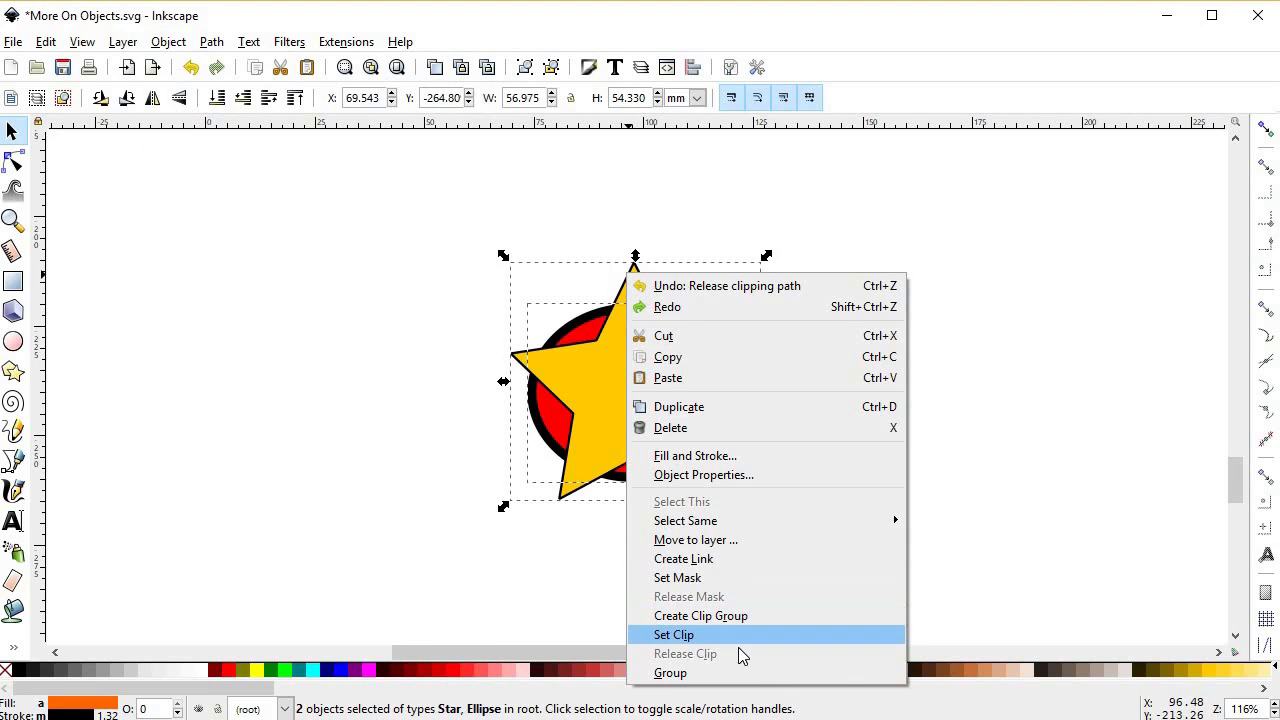
pyautogui.click(580, 578)
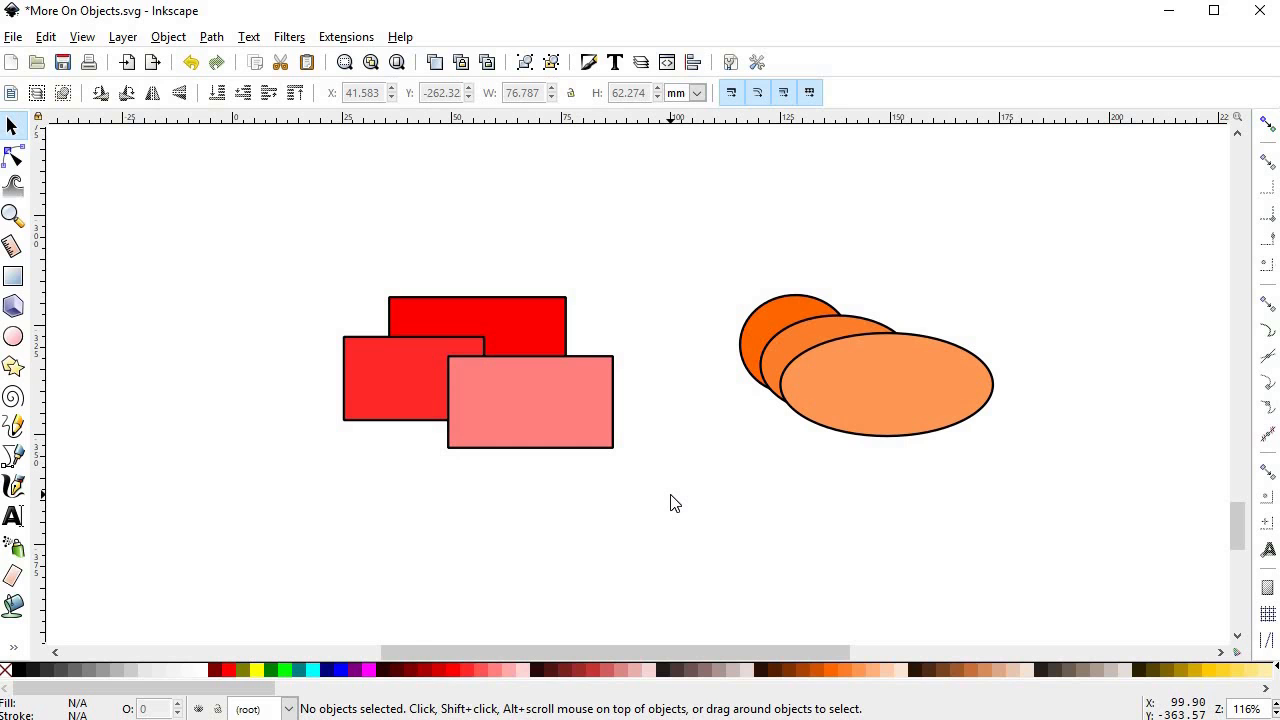
# Step: Display the document's layers and add a new layer named REC
pyautogui.click(125, 37)
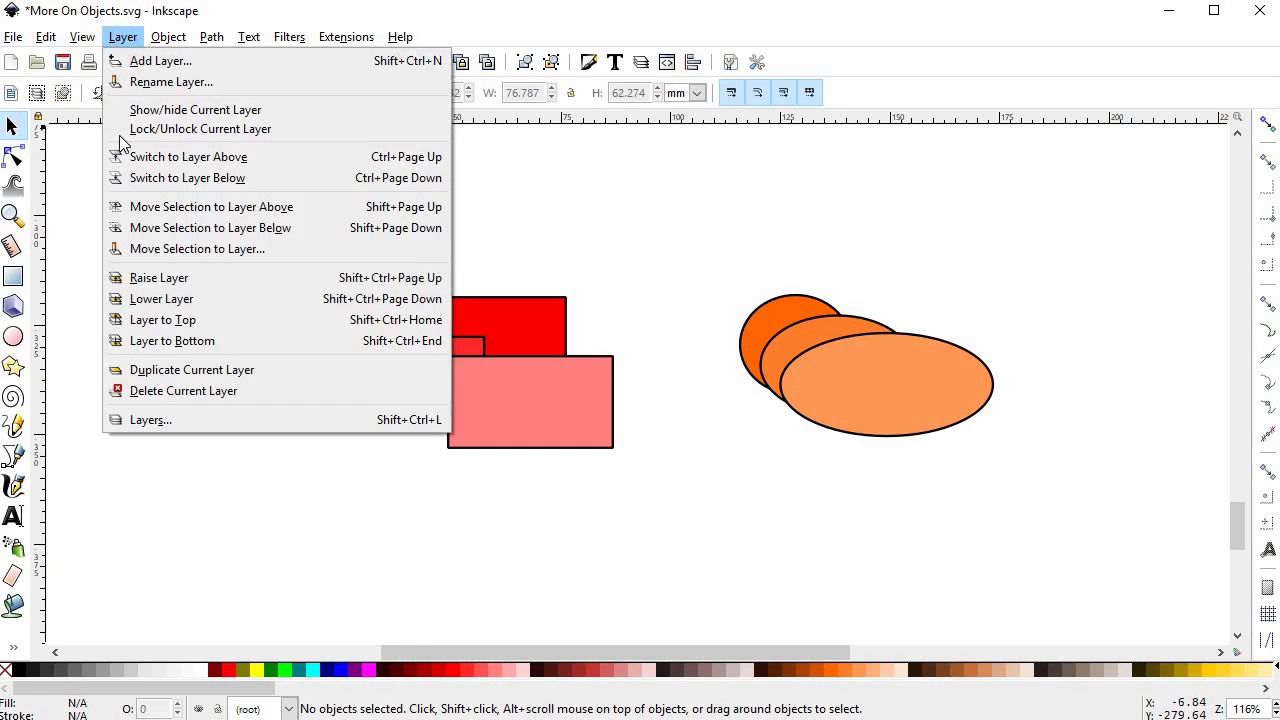
pyautogui.click(145, 421)
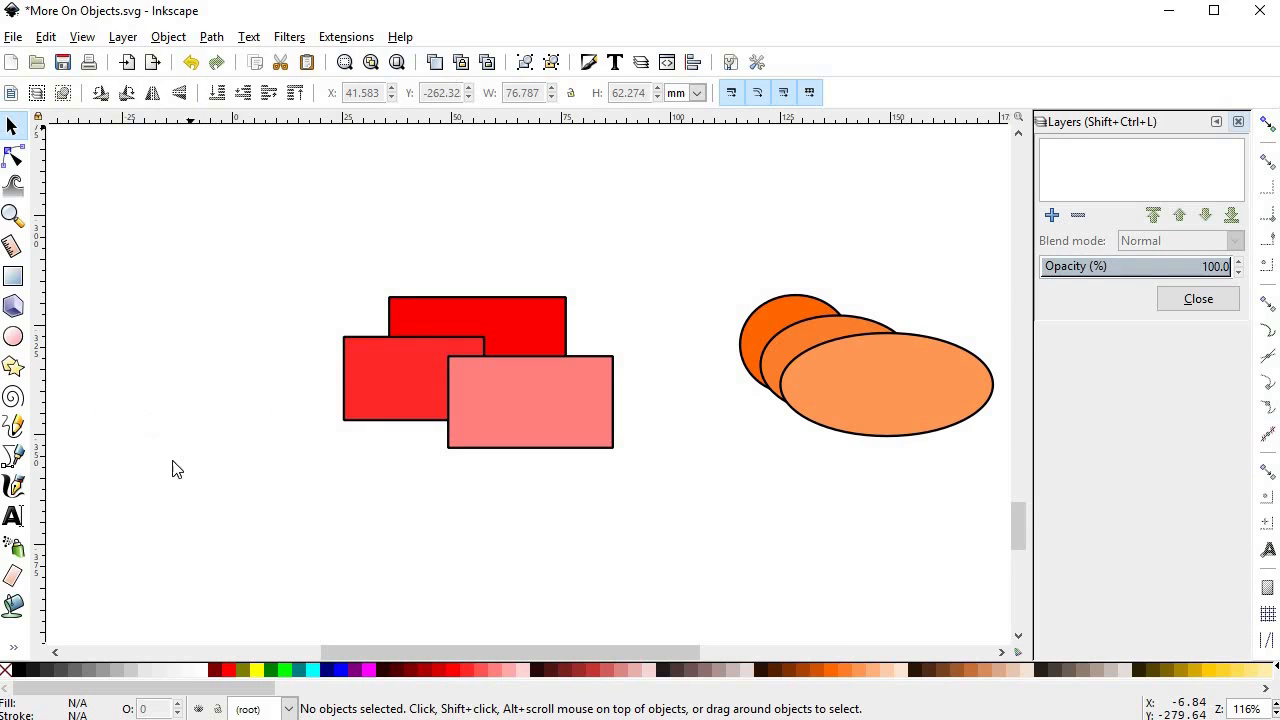
pyautogui.click(1049, 218)
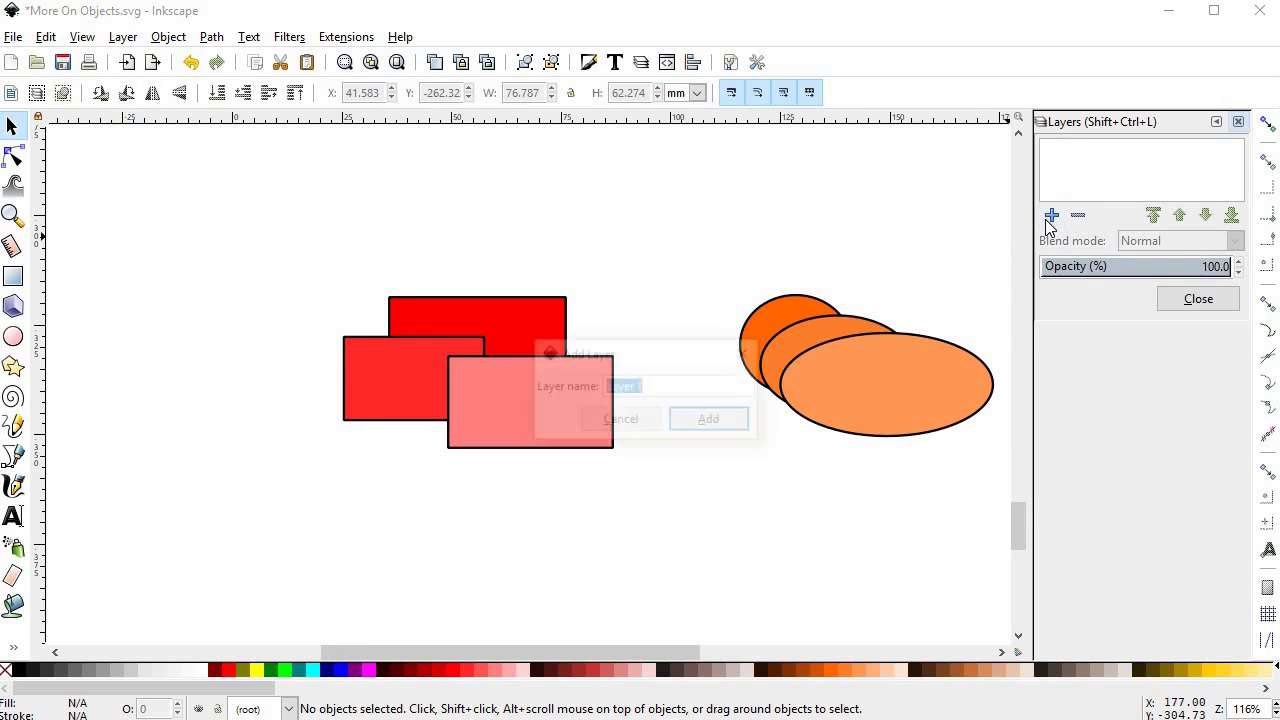
pyautogui.write('REC')
pyautogui.press('Return')
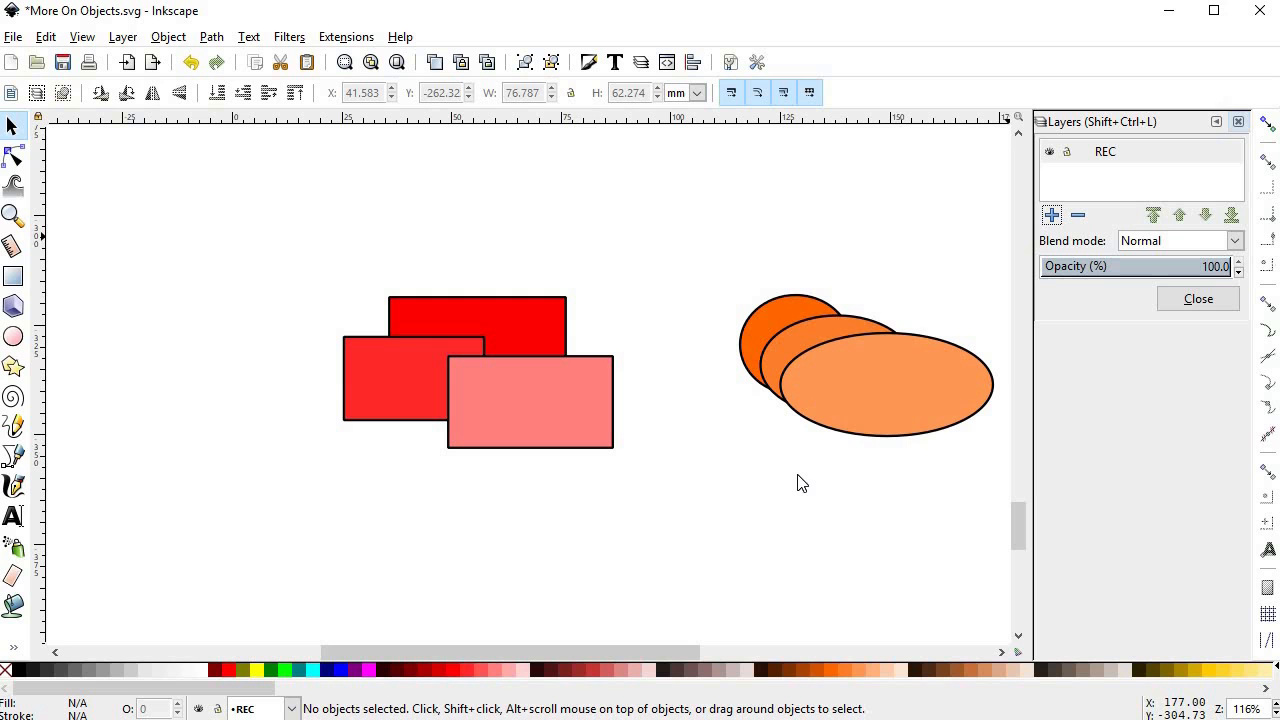
# Step: Add a second layer named EL above the current REC layer
pyautogui.click(1051, 216)
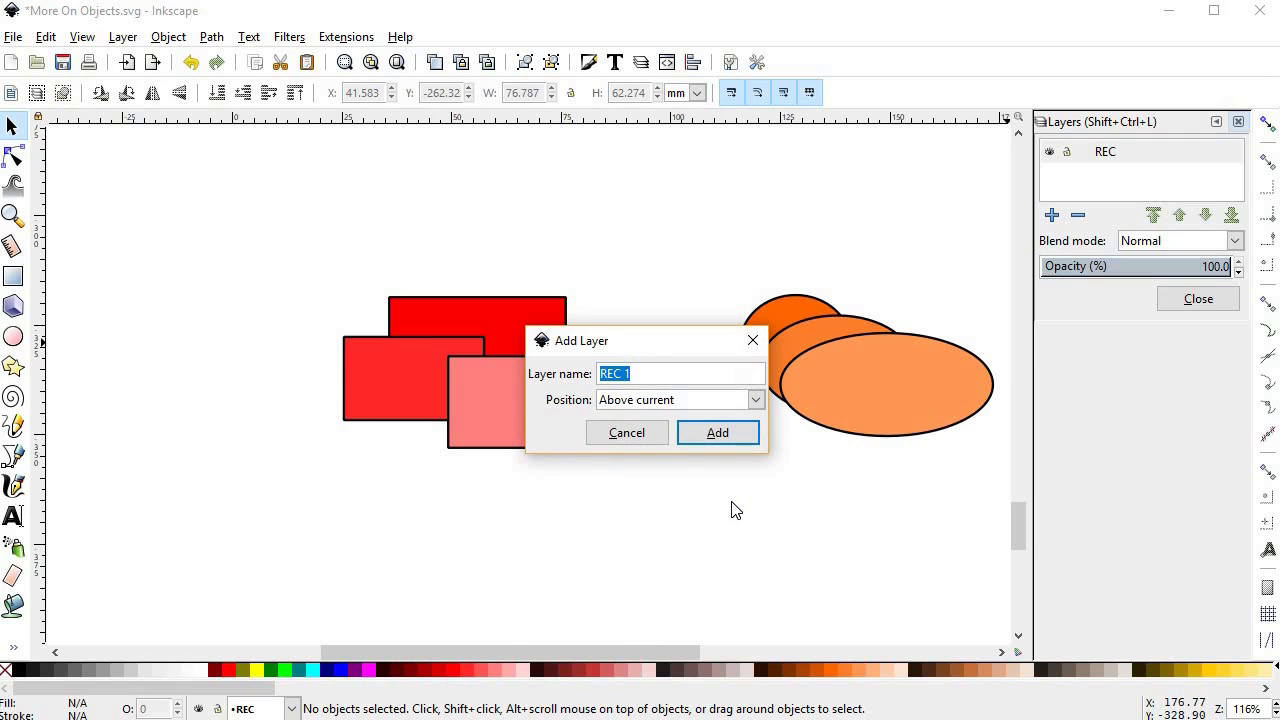
pyautogui.write('EL')
pyautogui.click(735, 436)
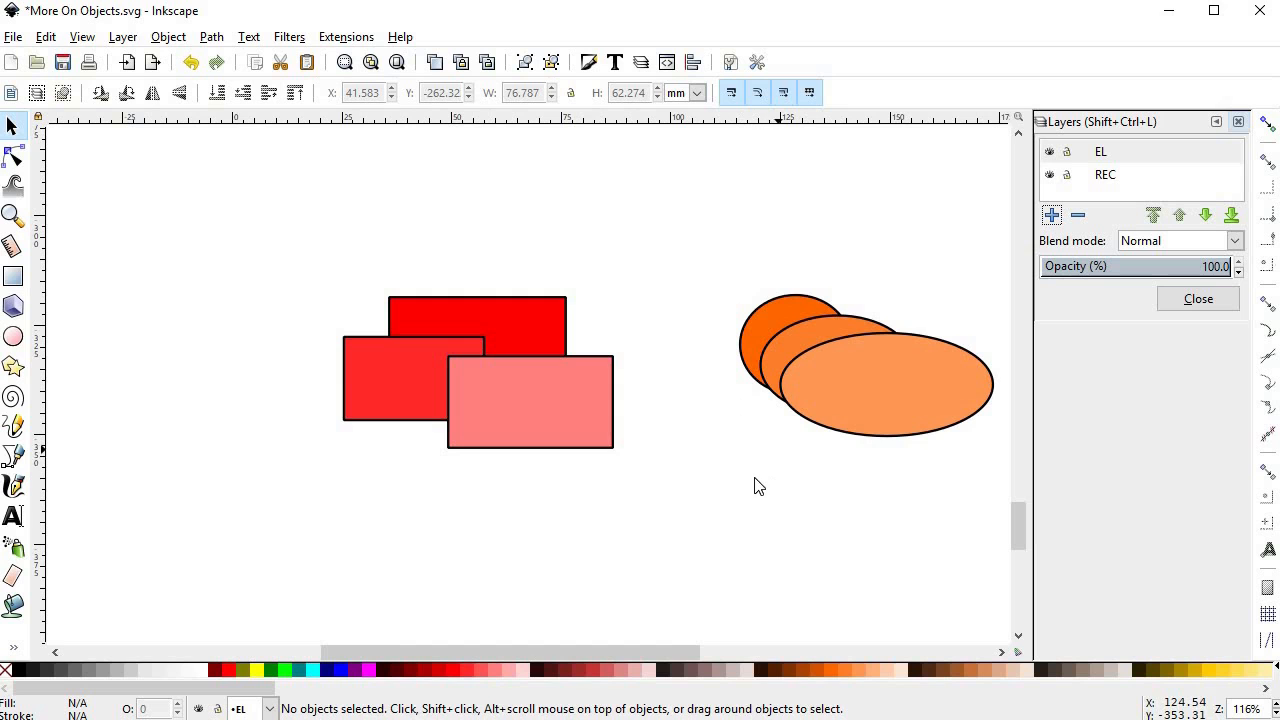
# Step: Select the three red rectangles, move them to the REC layer, and clear the selection
pyautogui.moveTo(747, 483); pyautogui.dragTo(652, 465)
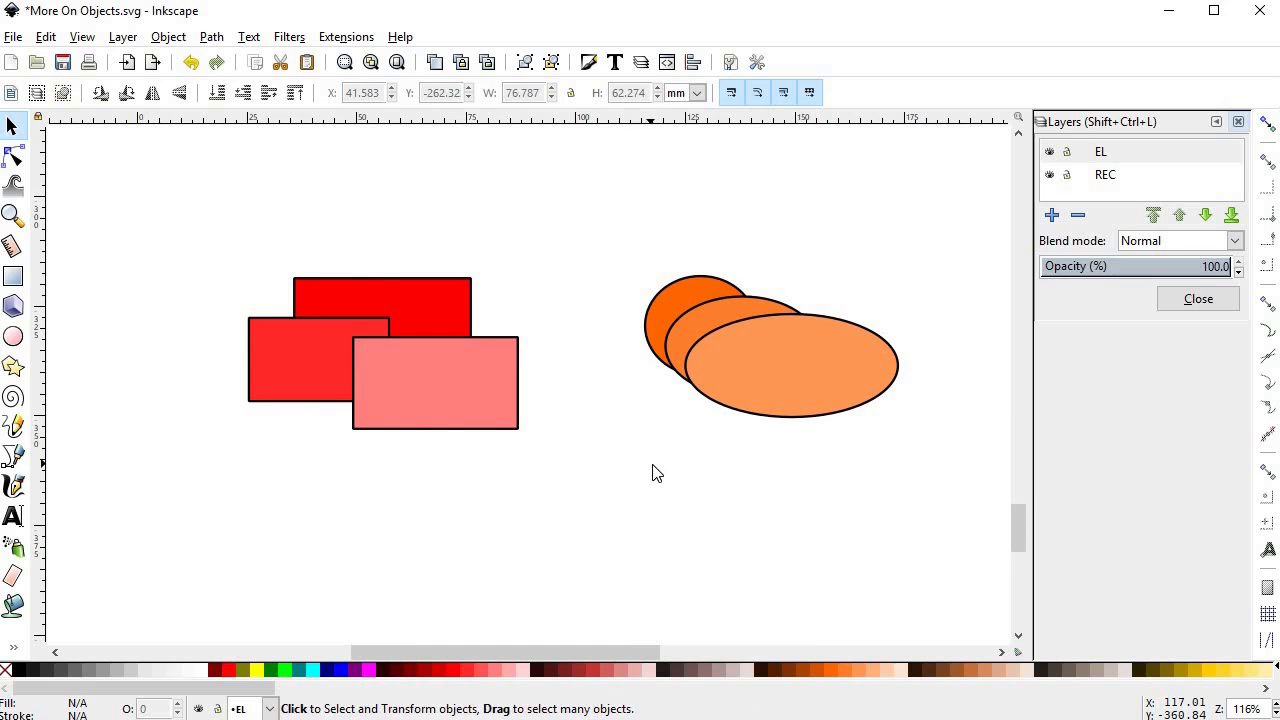
pyautogui.moveTo(200, 196); pyautogui.dragTo(576, 470)
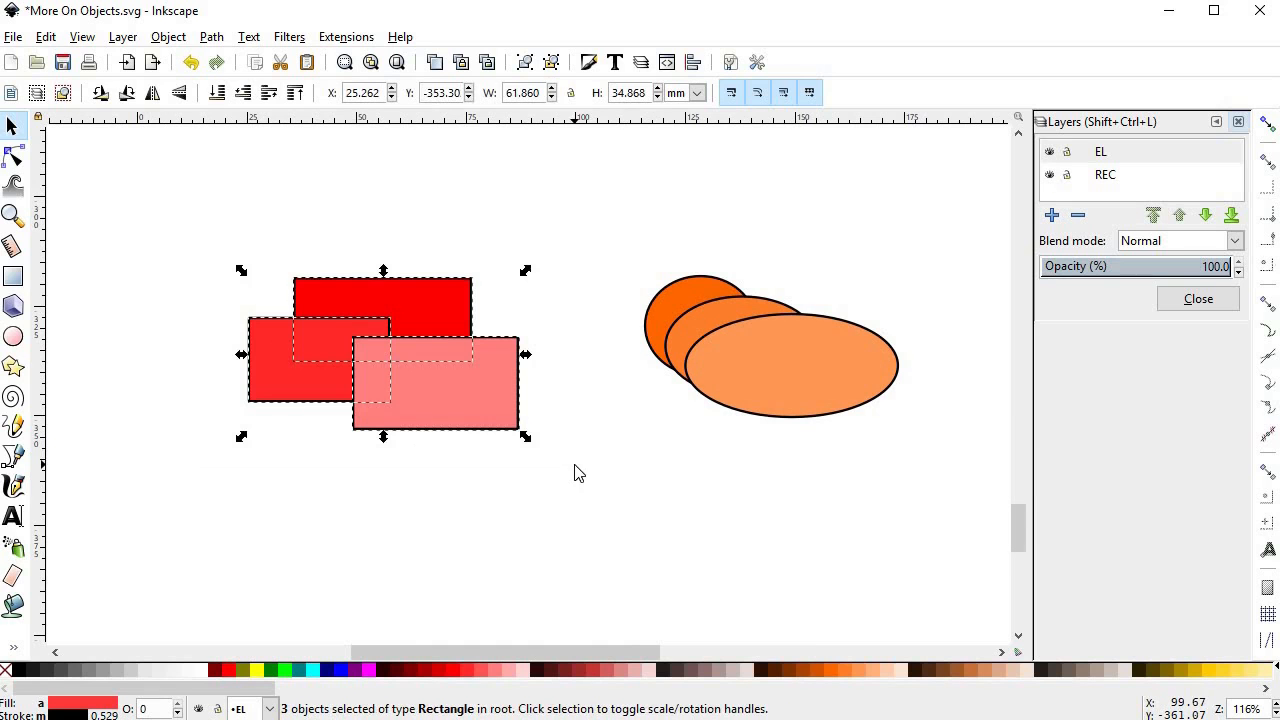
pyautogui.click(122, 38)
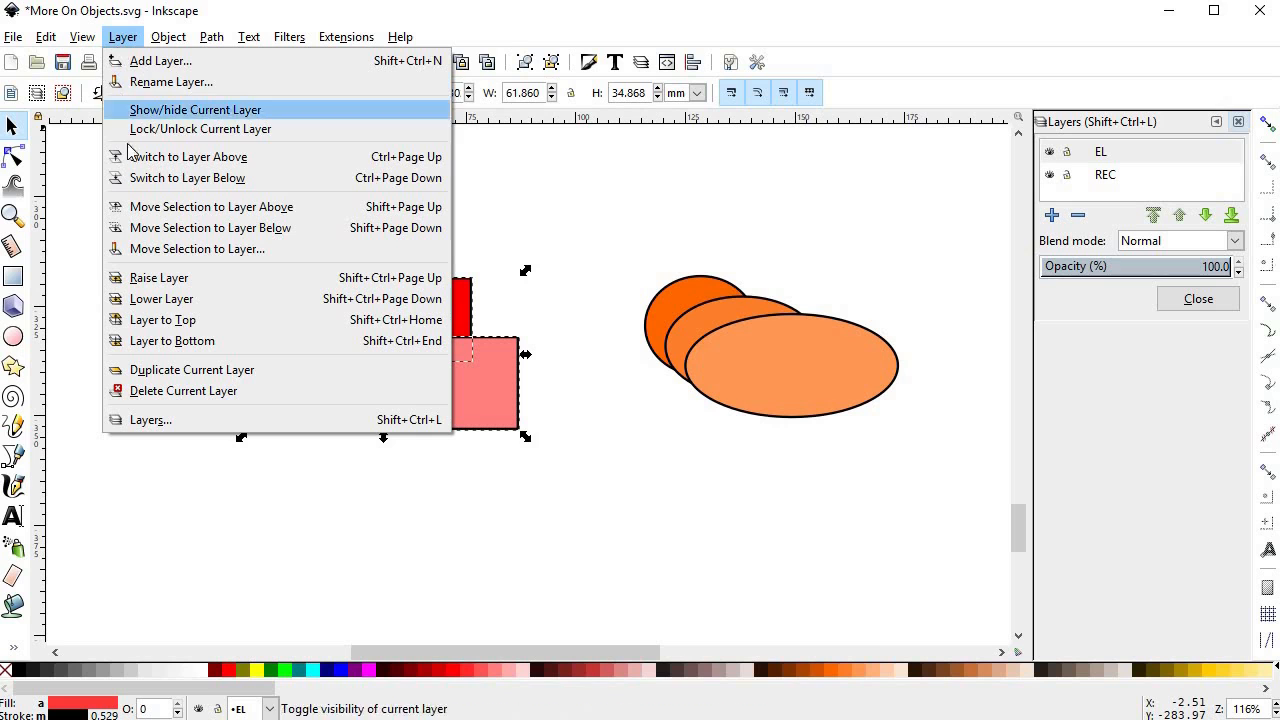
pyautogui.click(160, 256)
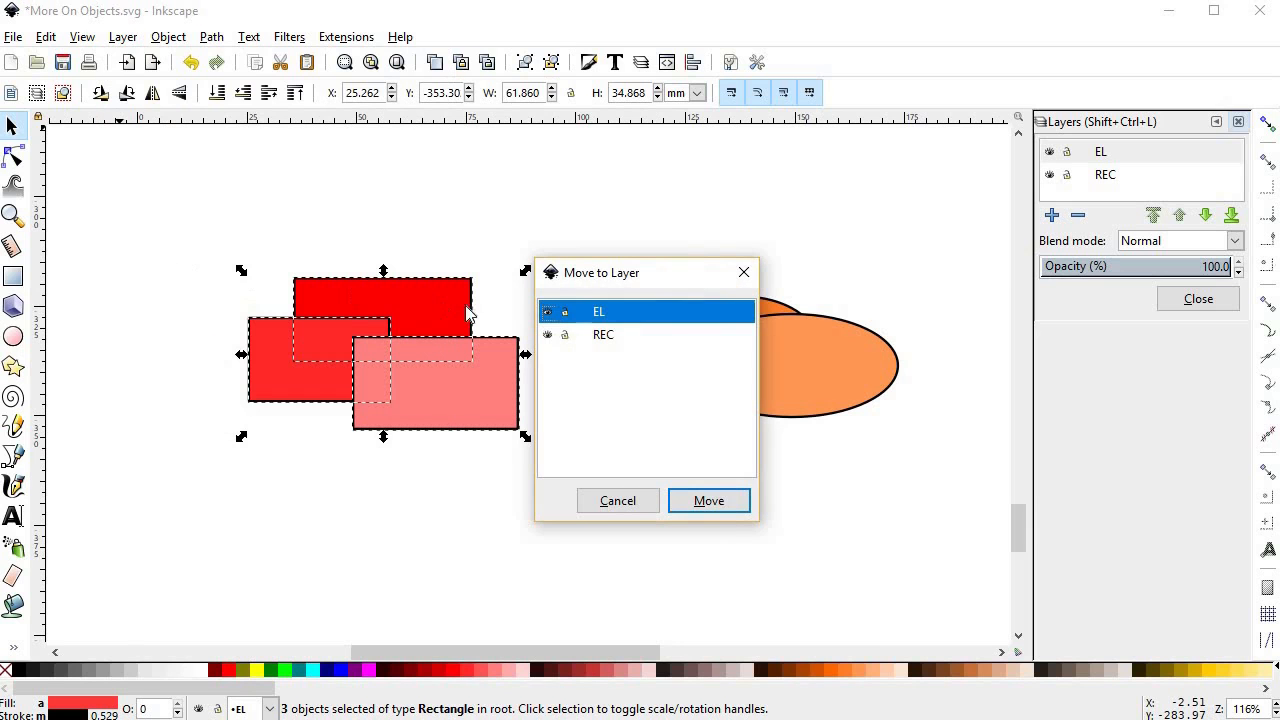
pyautogui.click(612, 340)
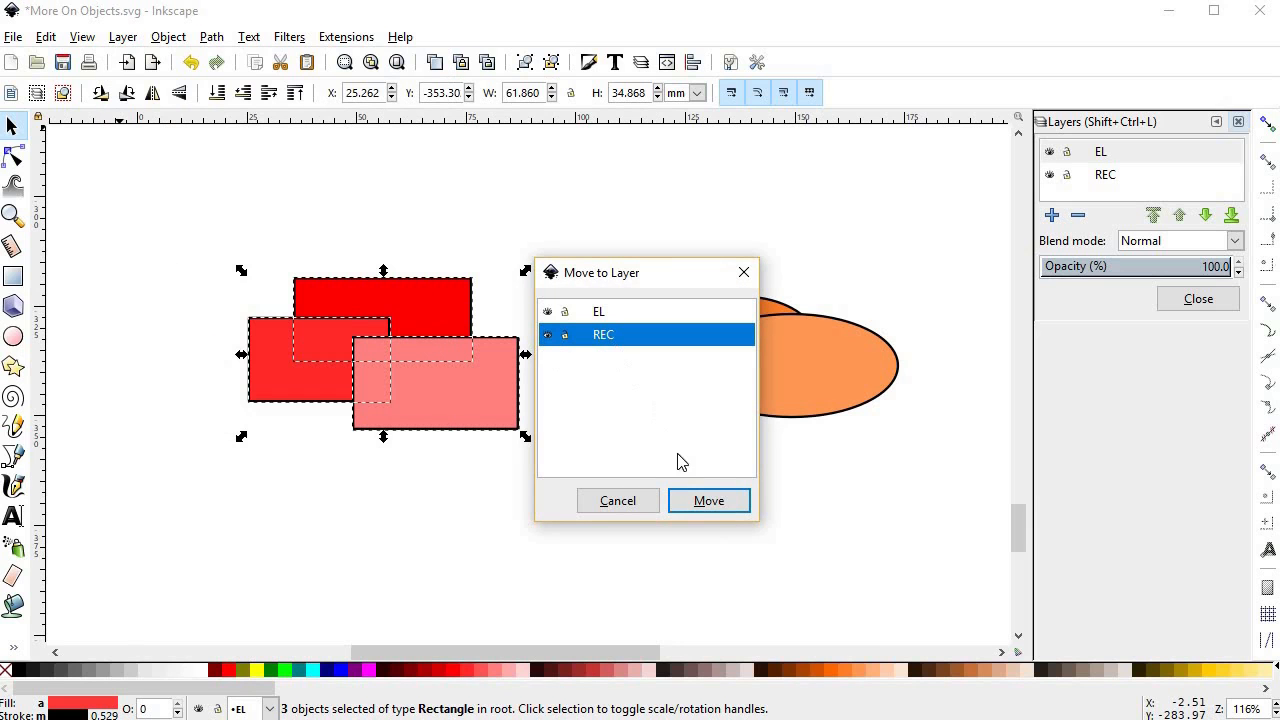
pyautogui.click(700, 504)
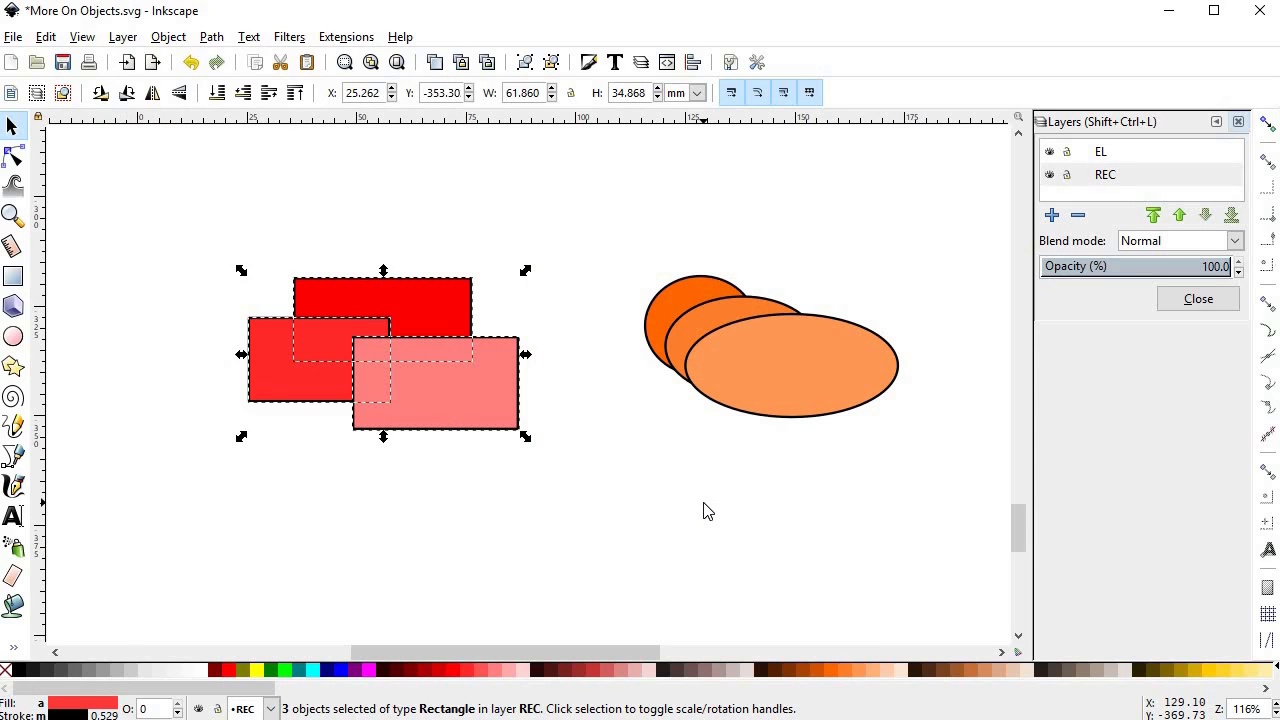
pyautogui.click(705, 511)
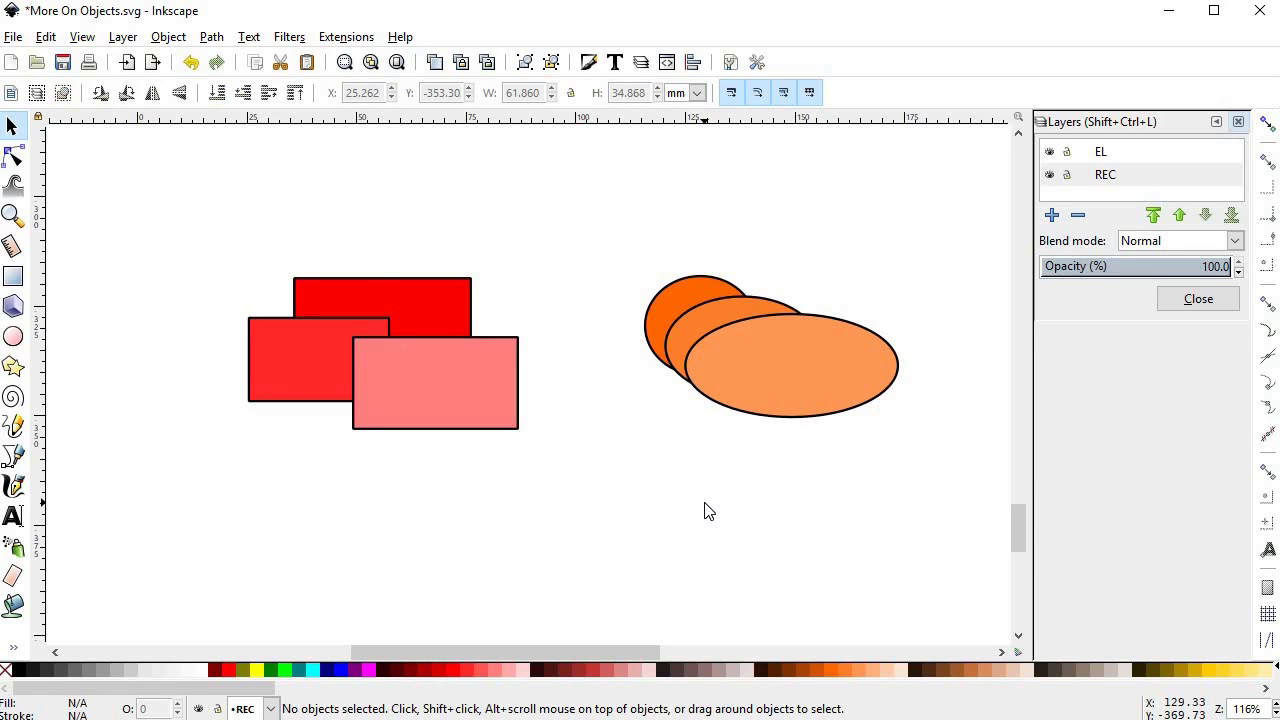
pyautogui.press('Delete')
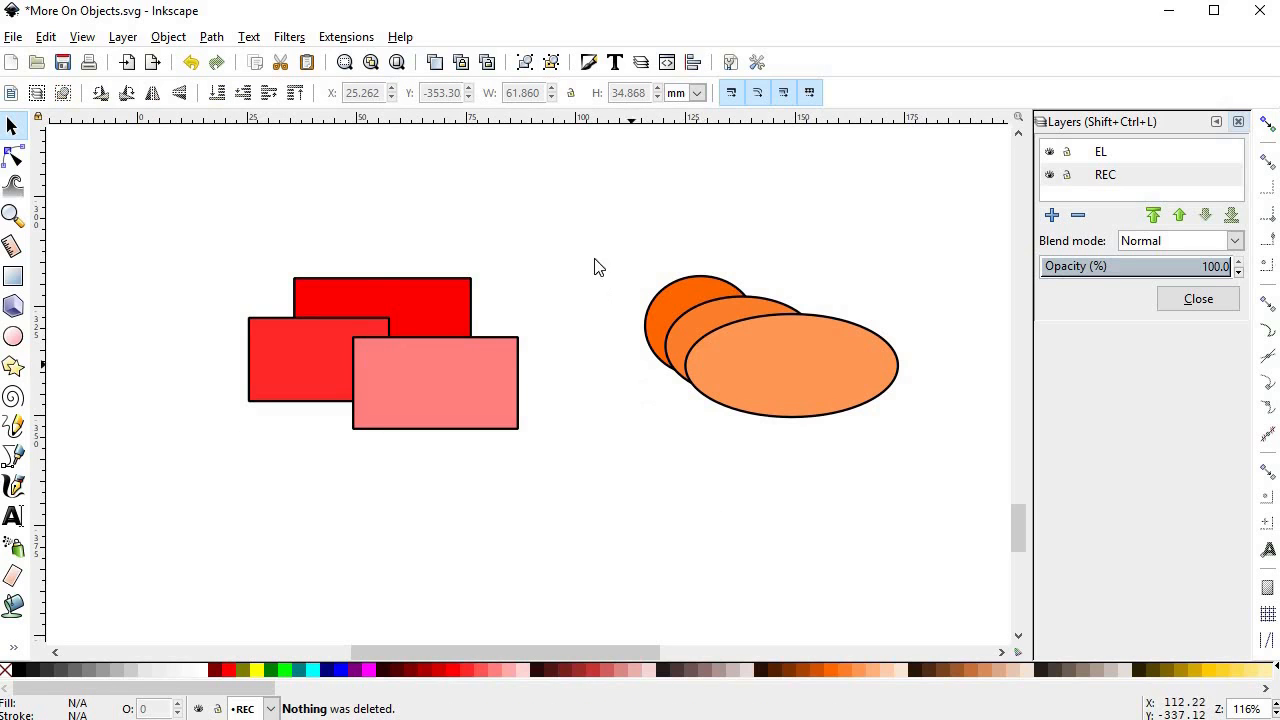
# Step: Move the three orange ellipses to the EL layer in their original position and clear the selection
pyautogui.moveTo(587, 218); pyautogui.dragTo(938, 466)
pyautogui.hotkey('ctrl', 'x')
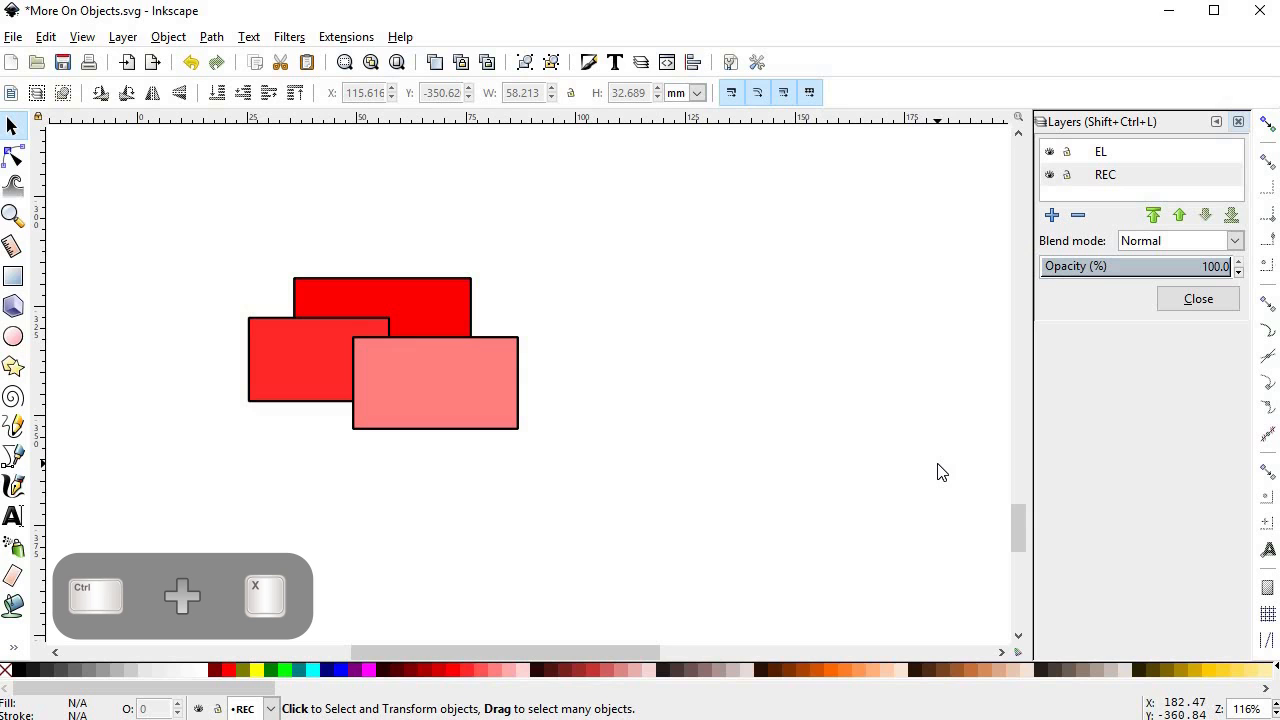
pyautogui.click(1106, 151)
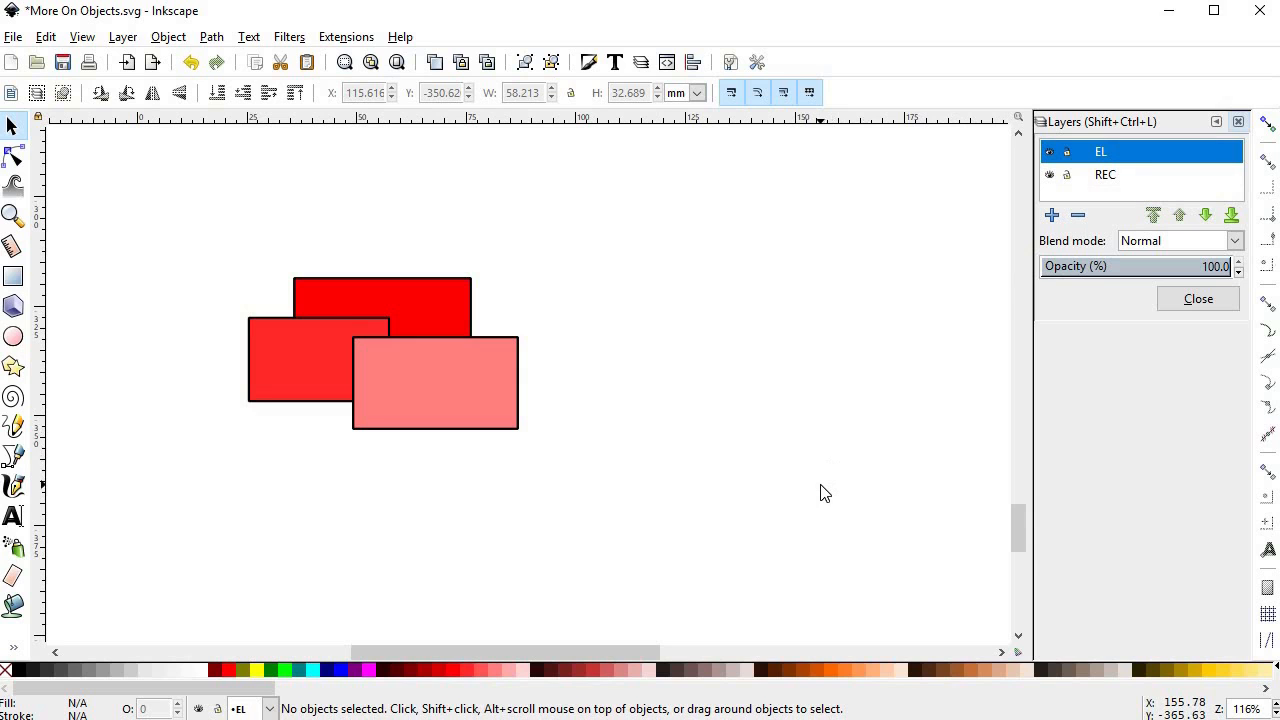
pyautogui.hotkey('ctrl', 'alt', 'v')
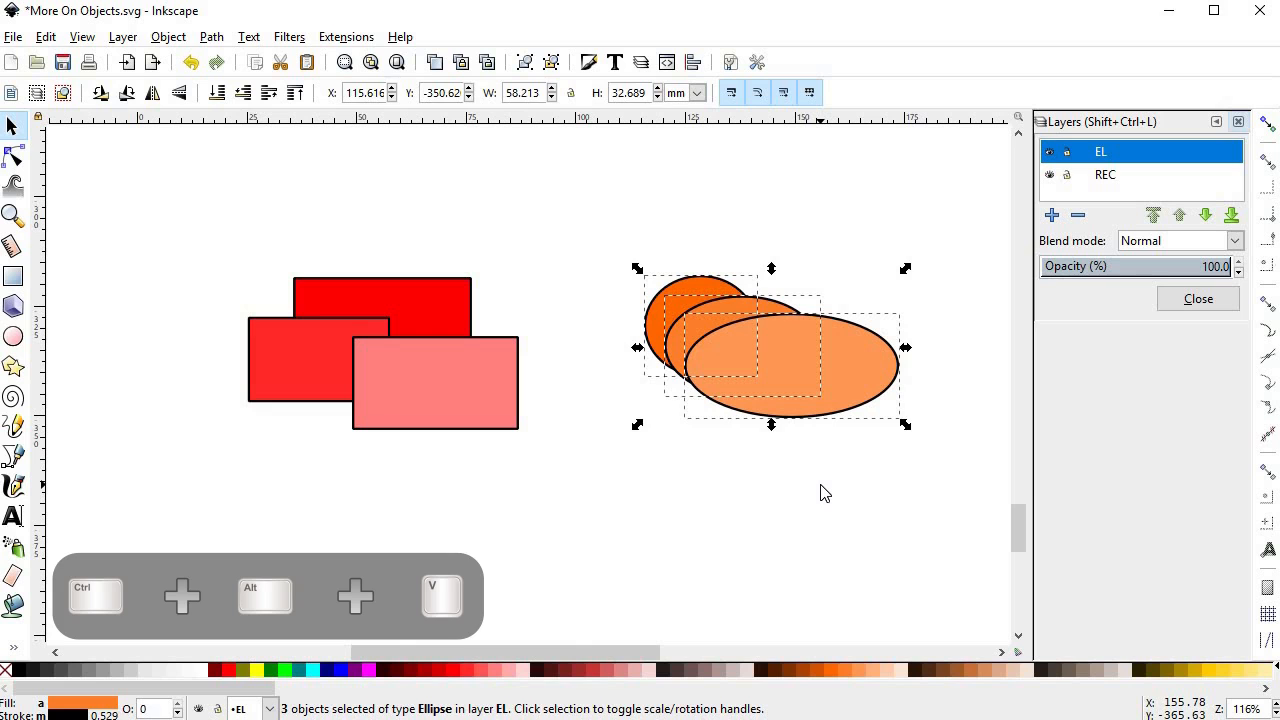
pyautogui.click(820, 493)
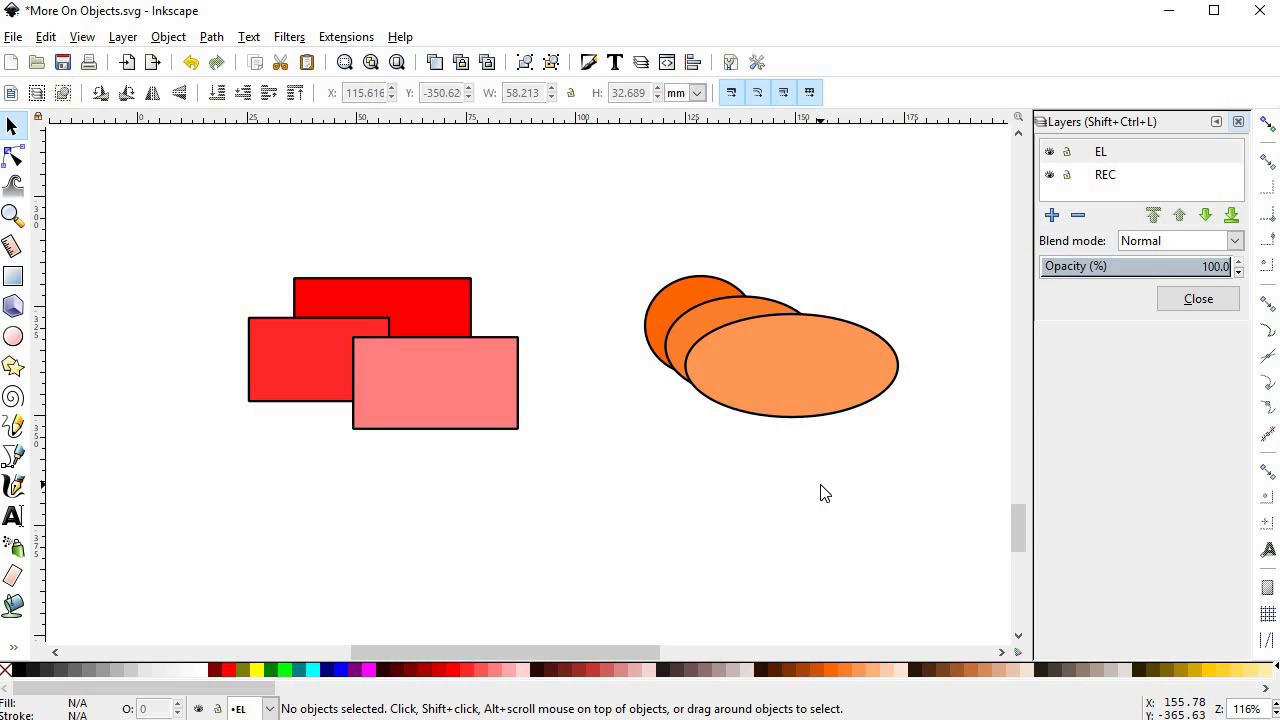
# Step: Delete the EL layer and undo the deletion
pyautogui.click(1099, 155)
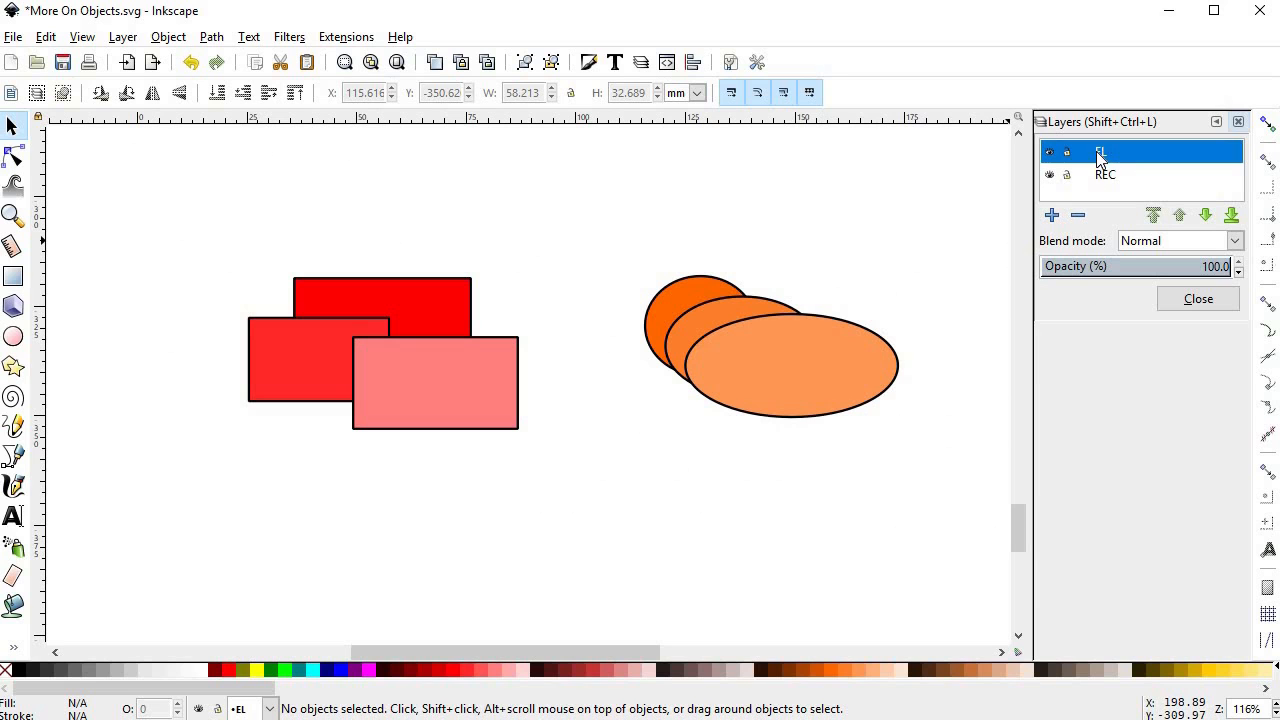
pyautogui.click(1078, 215)
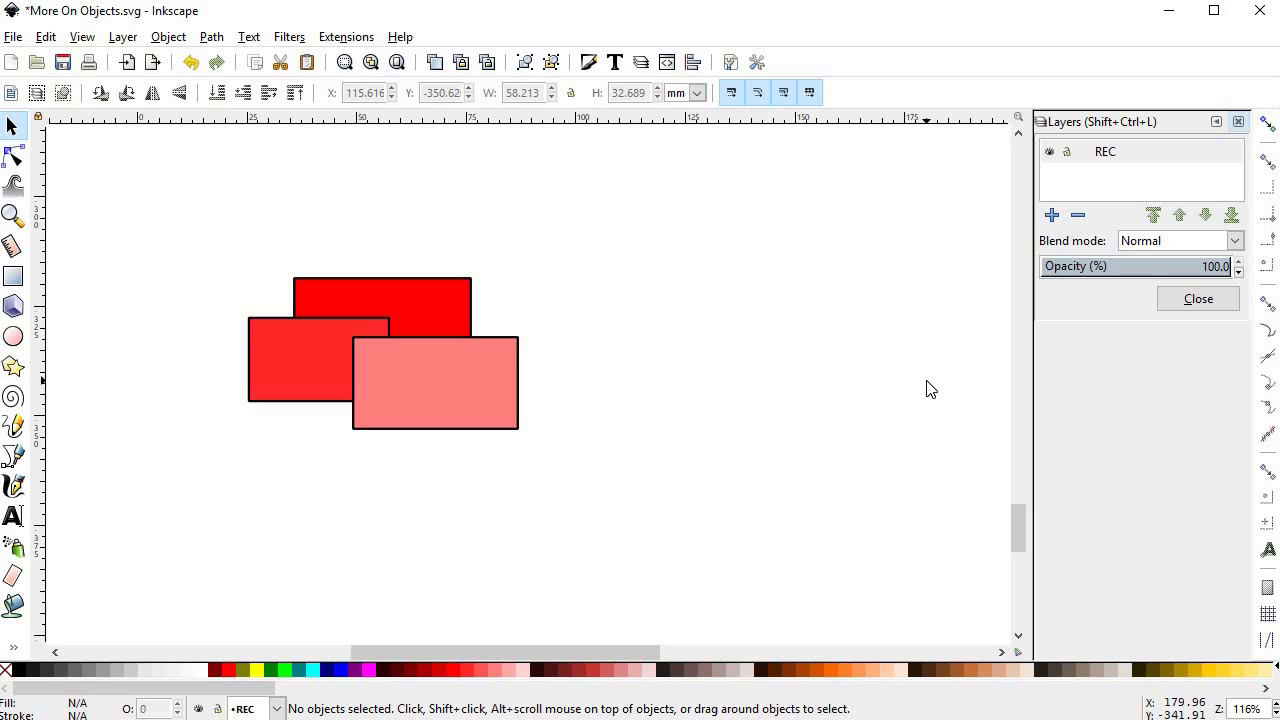
pyautogui.hotkey('ctrl', 'z')
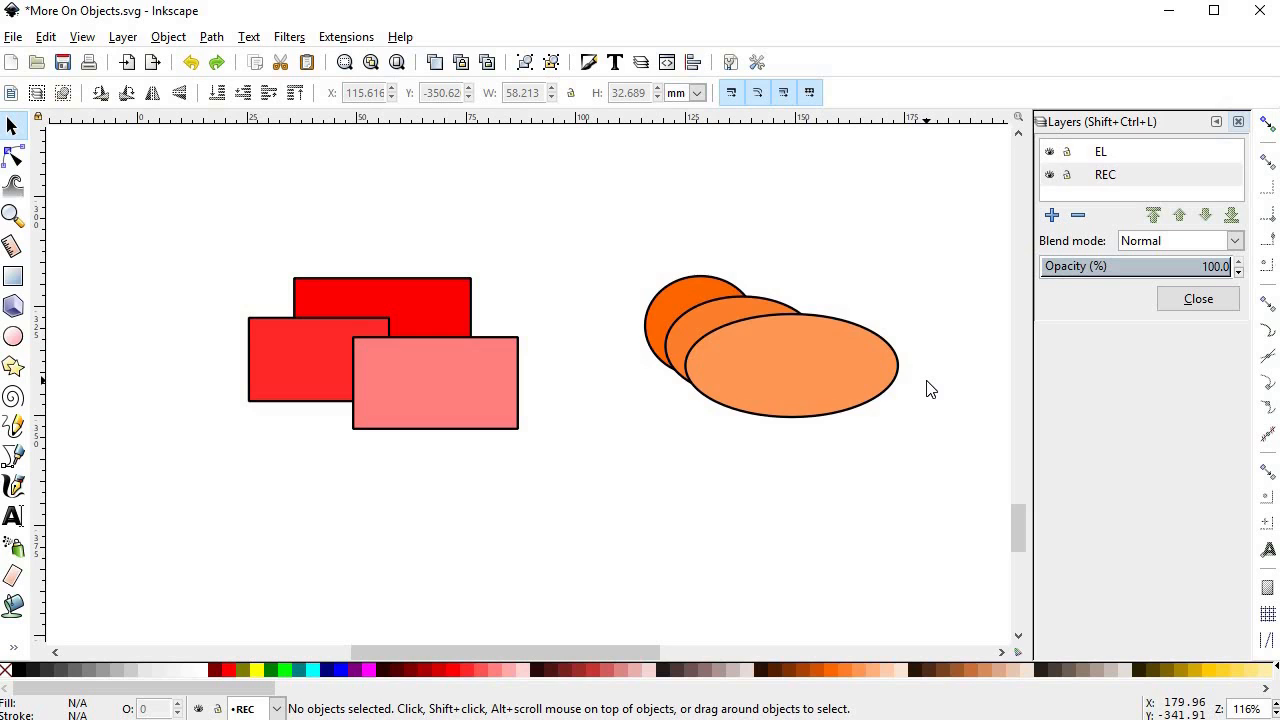
# Step: Lower the EL layer below REC and move the three orange ellipses together so they overlap the red rectangles
pyautogui.click(1106, 158)
pyautogui.click(1203, 216)
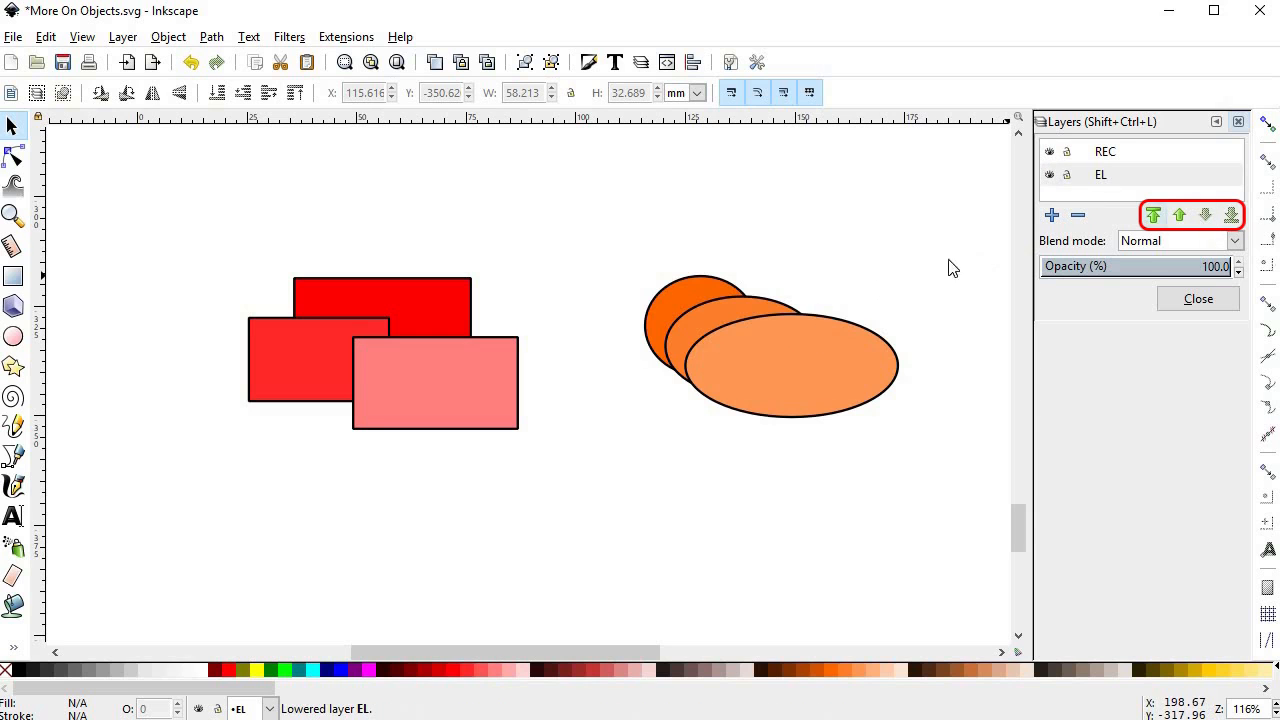
pyautogui.moveTo(776, 359)
pyautogui.mouseDown()
pyautogui.moveTo(707, 352)
pyautogui.moveTo(771, 371)
pyautogui.moveTo(781, 362)
pyautogui.mouseUp()
pyautogui.moveTo(882, 433); pyautogui.dragTo(920, 449)
pyautogui.moveTo(775, 375); pyautogui.dragTo(552, 375)
# Step: Raise the EL layer above REC, try it at the bottom, and return it above REC with nothing selected
pyautogui.click(1146, 182)
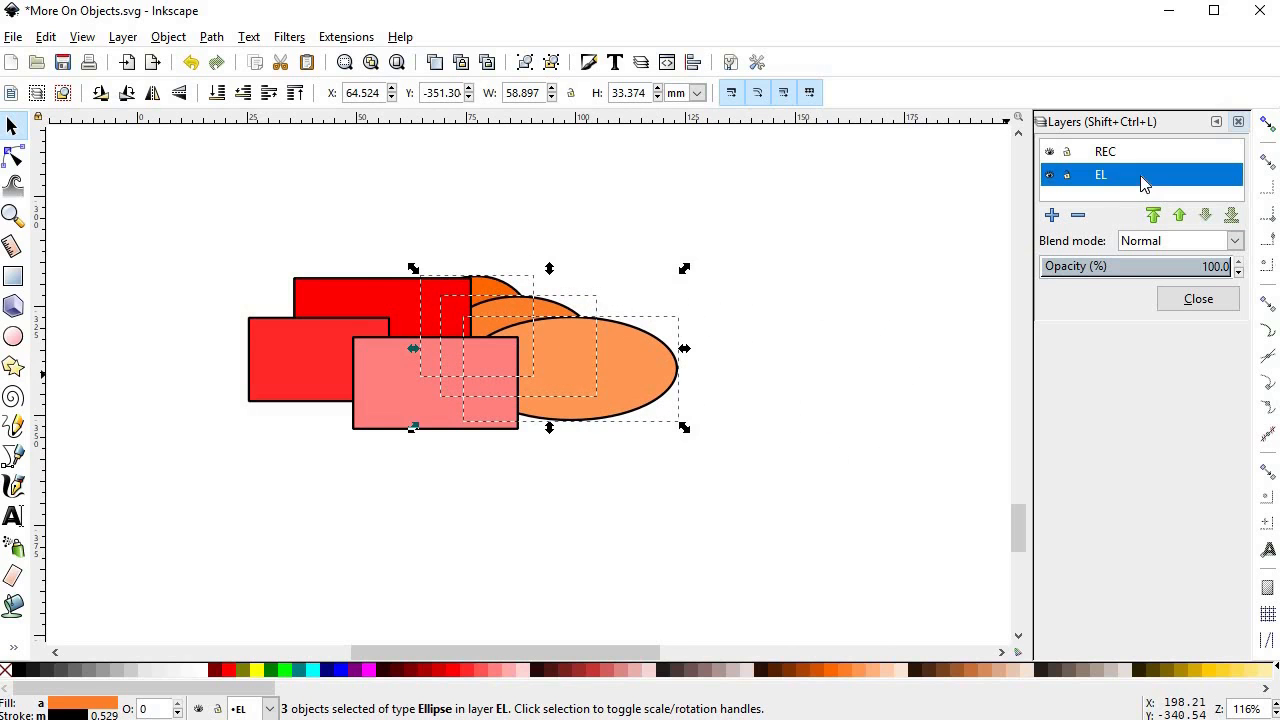
pyautogui.click(1180, 216)
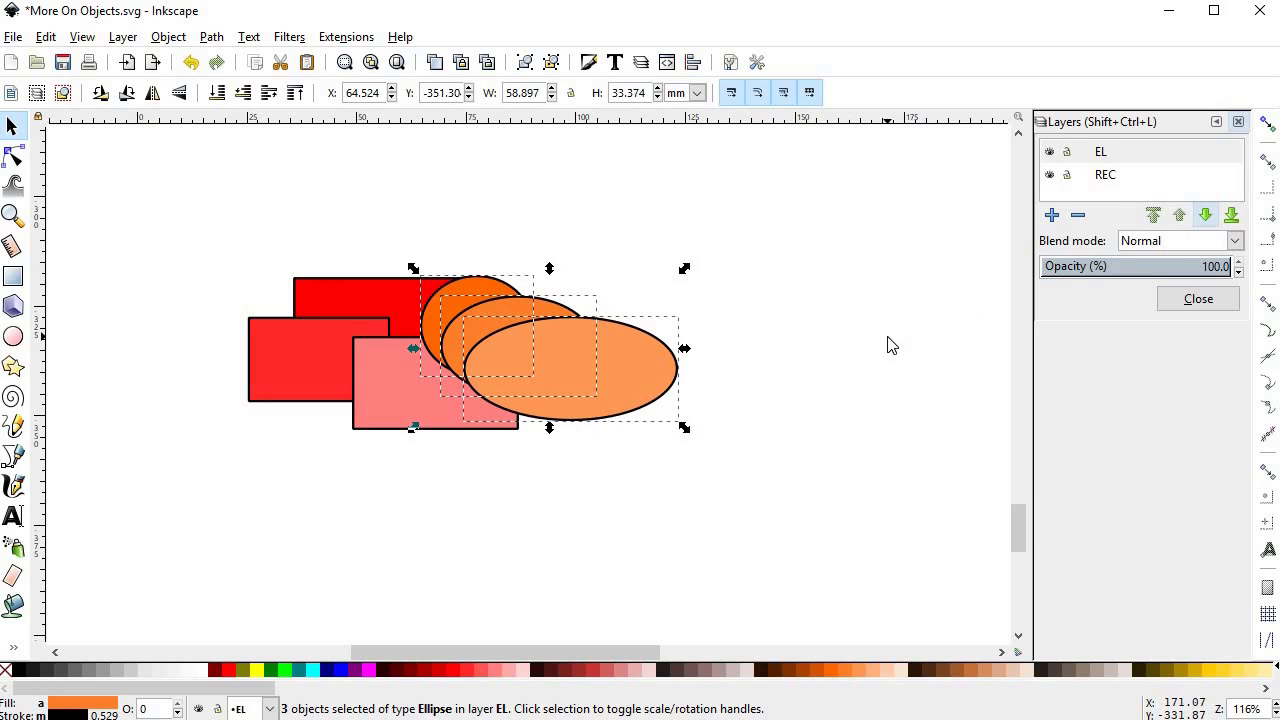
pyautogui.click(1231, 215)
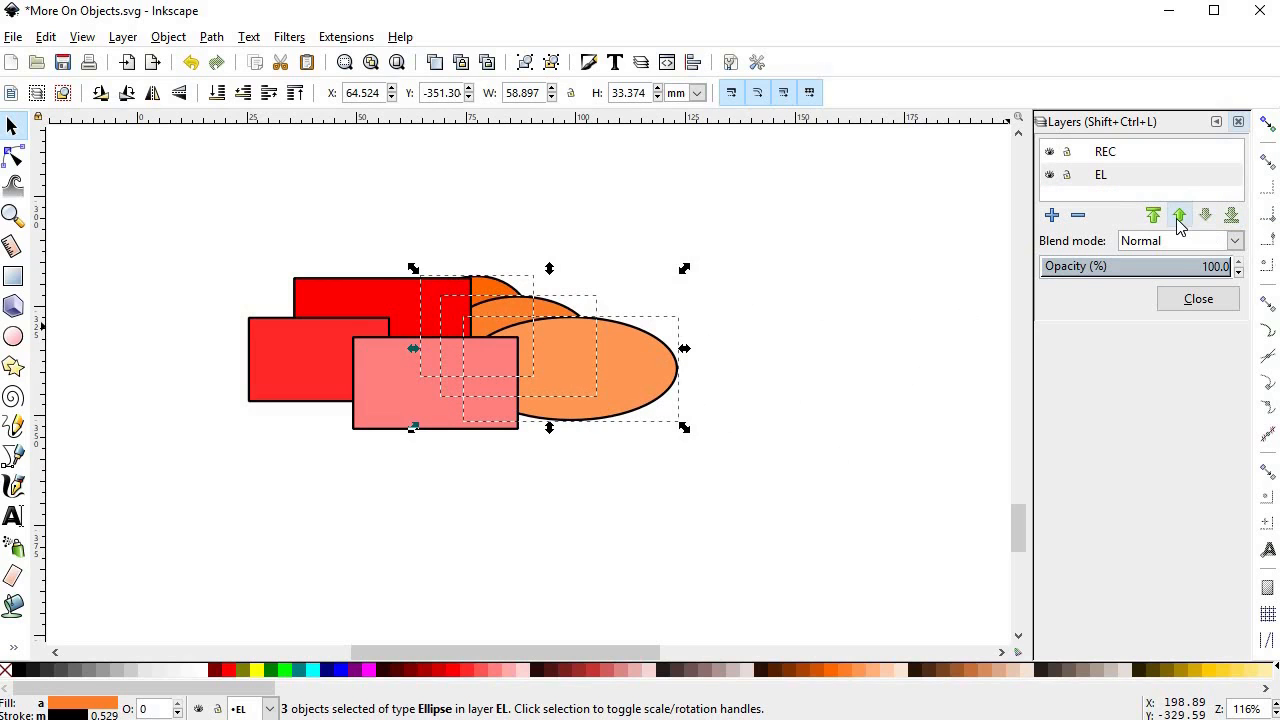
pyautogui.click(1179, 216)
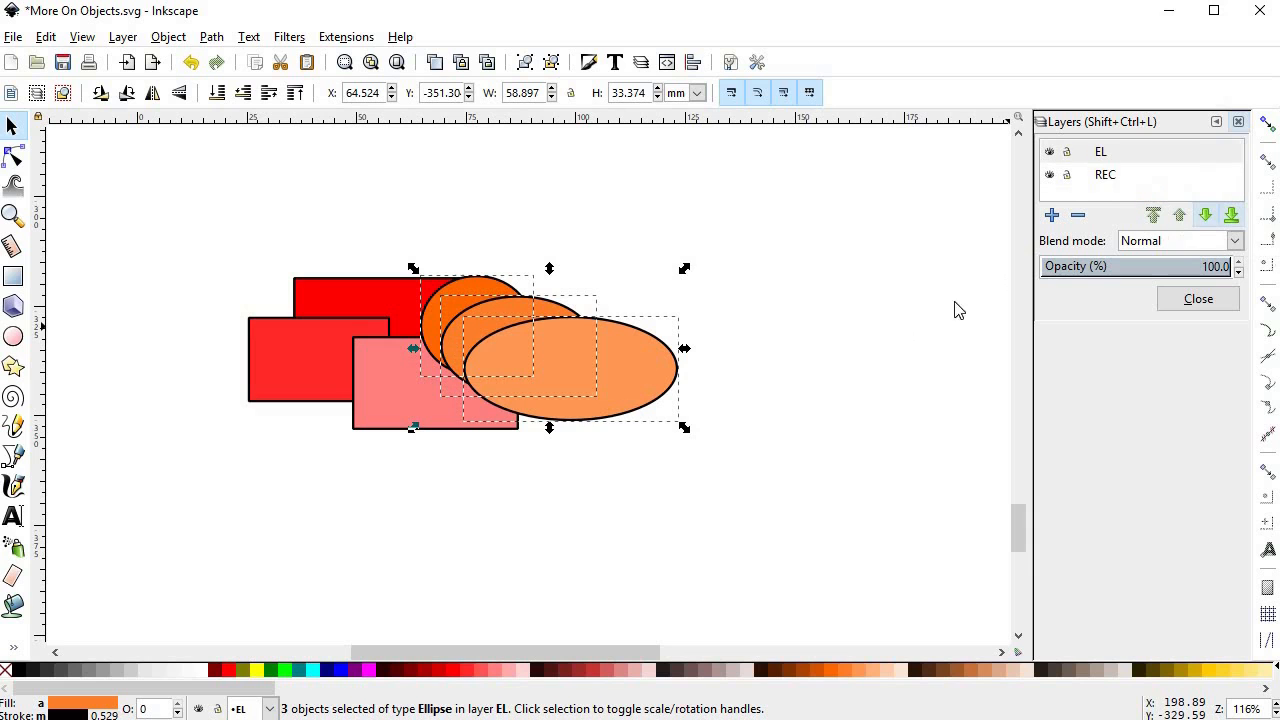
pyautogui.click(502, 484)
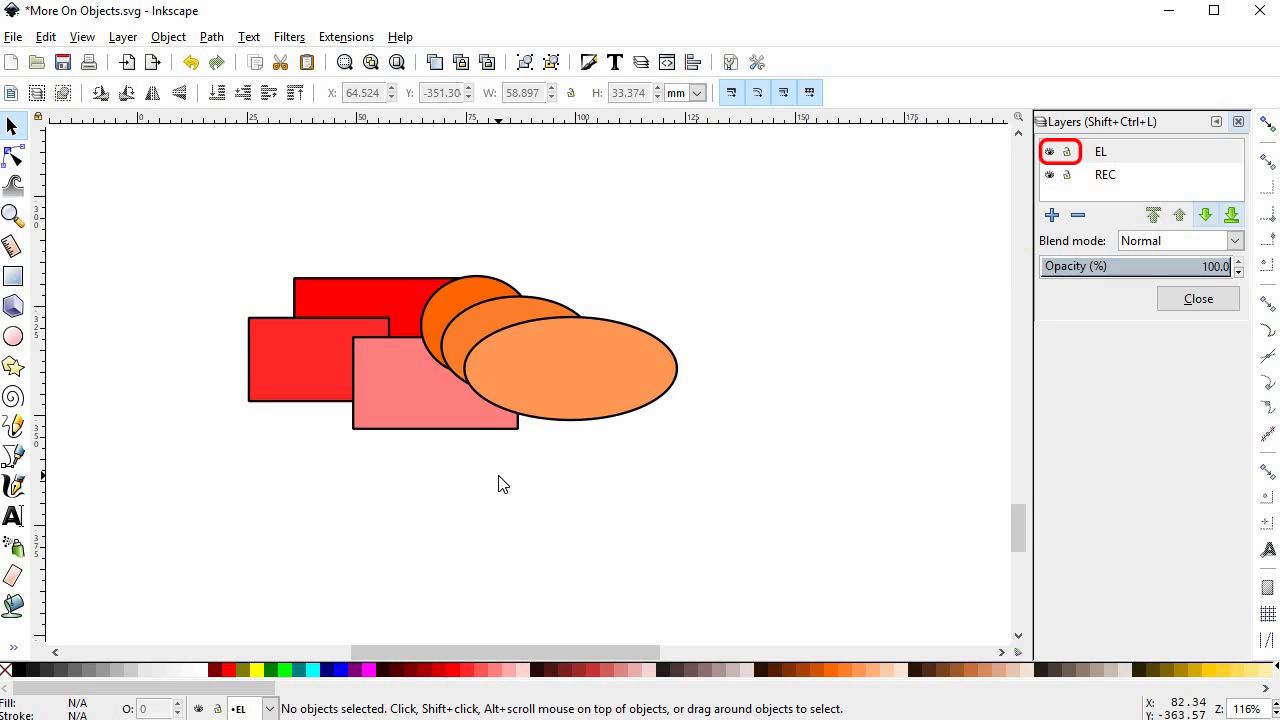
# Step: Hide the EL layer, try selecting objects across the hidden ellipses' area, and show the layer again
pyautogui.press('alt')
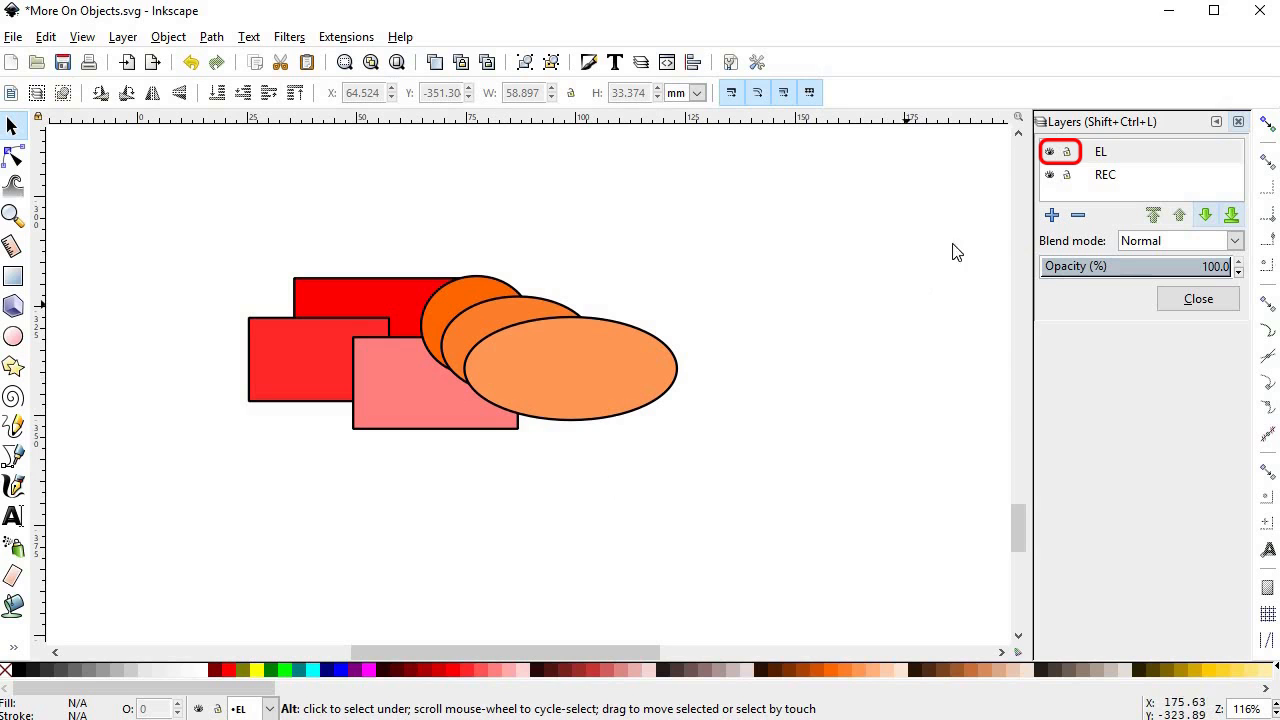
pyautogui.click(1049, 153)
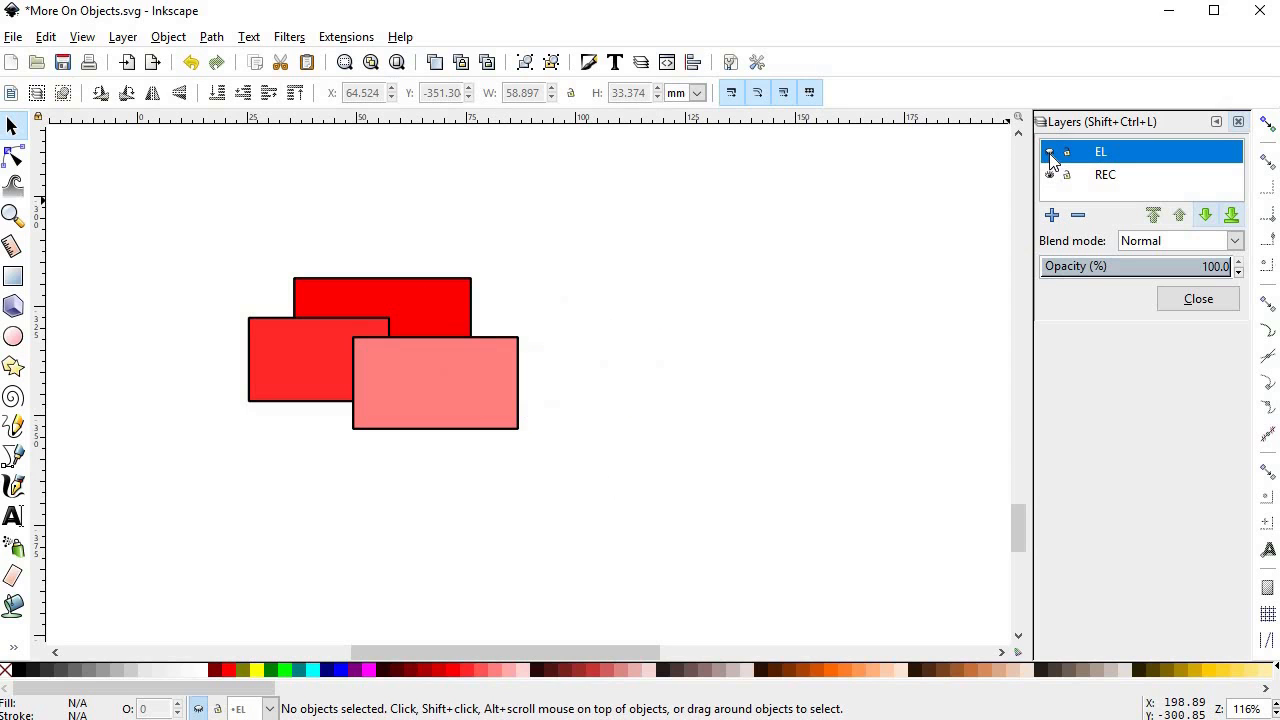
pyautogui.moveTo(411, 213); pyautogui.dragTo(637, 432)
pyautogui.moveTo(398, 182); pyautogui.dragTo(662, 494)
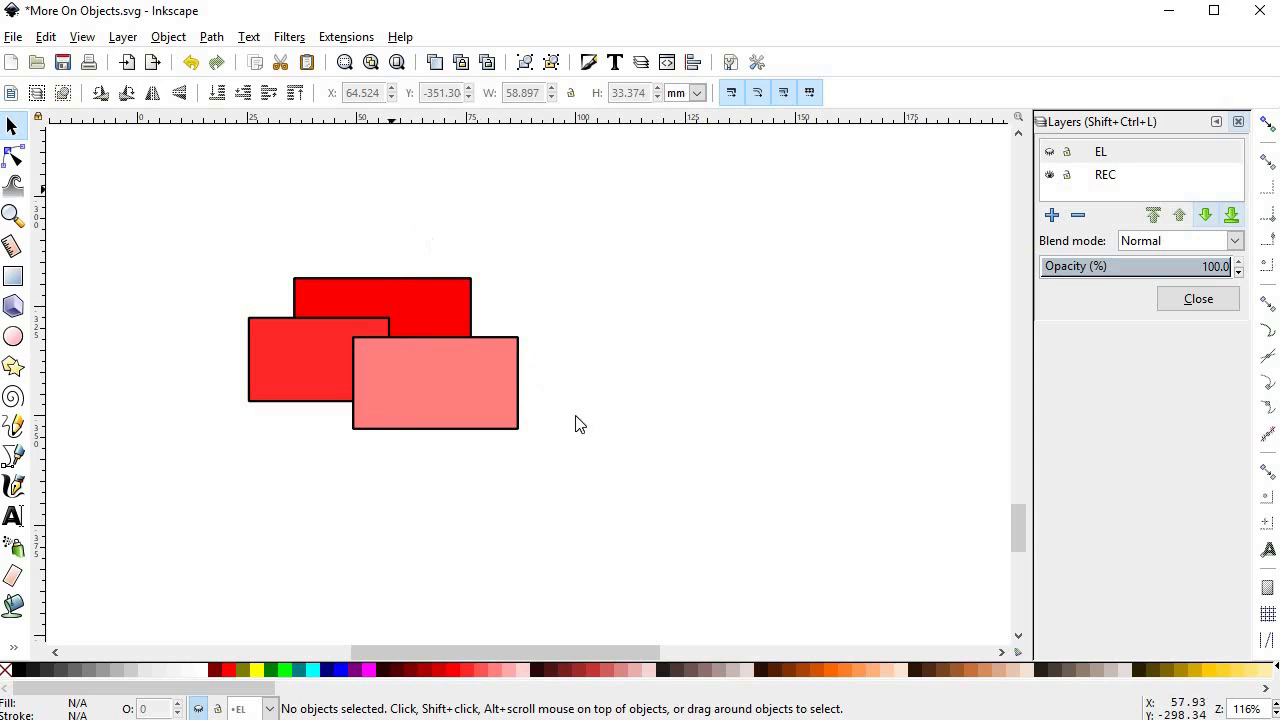
pyautogui.click(1050, 153)
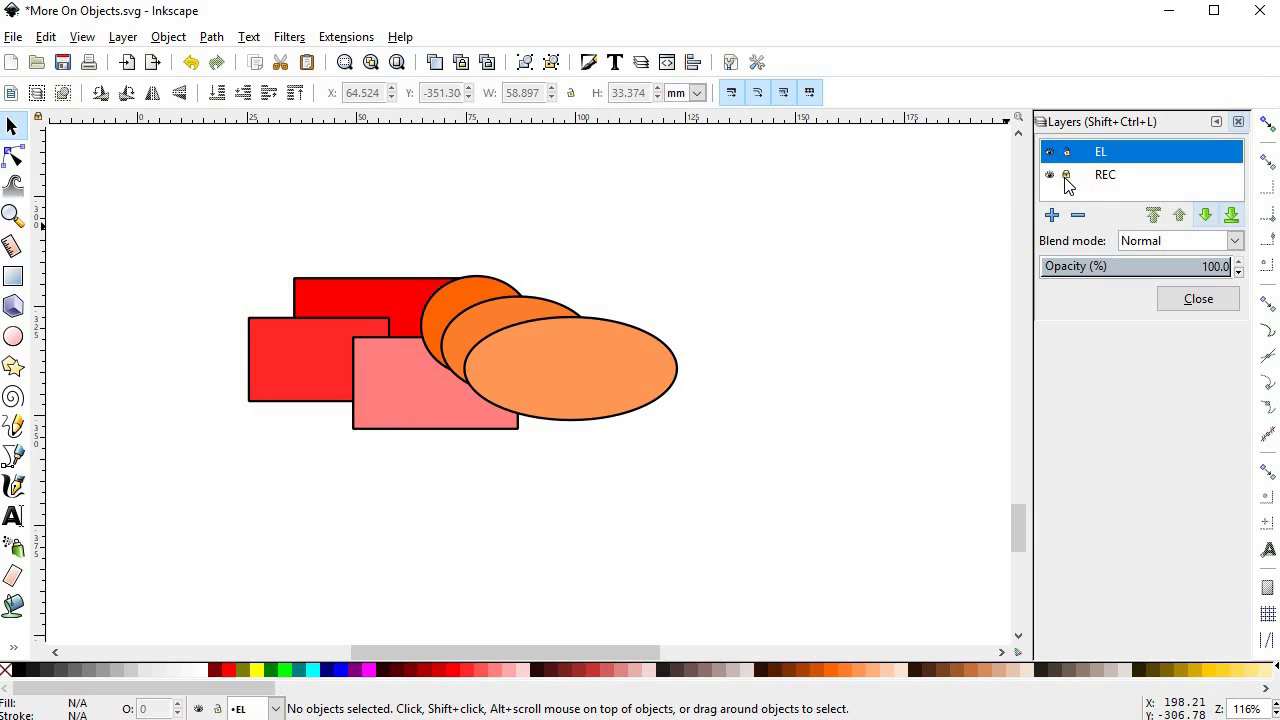
# Step: Lock the REC layer, test a selection around all the shapes, and unlock the layer with nothing selected
pyautogui.moveTo(173, 187); pyautogui.dragTo(700, 525)
pyautogui.moveTo(119, 148); pyautogui.dragTo(670, 492)
pyautogui.moveTo(189, 197); pyautogui.dragTo(768, 558)
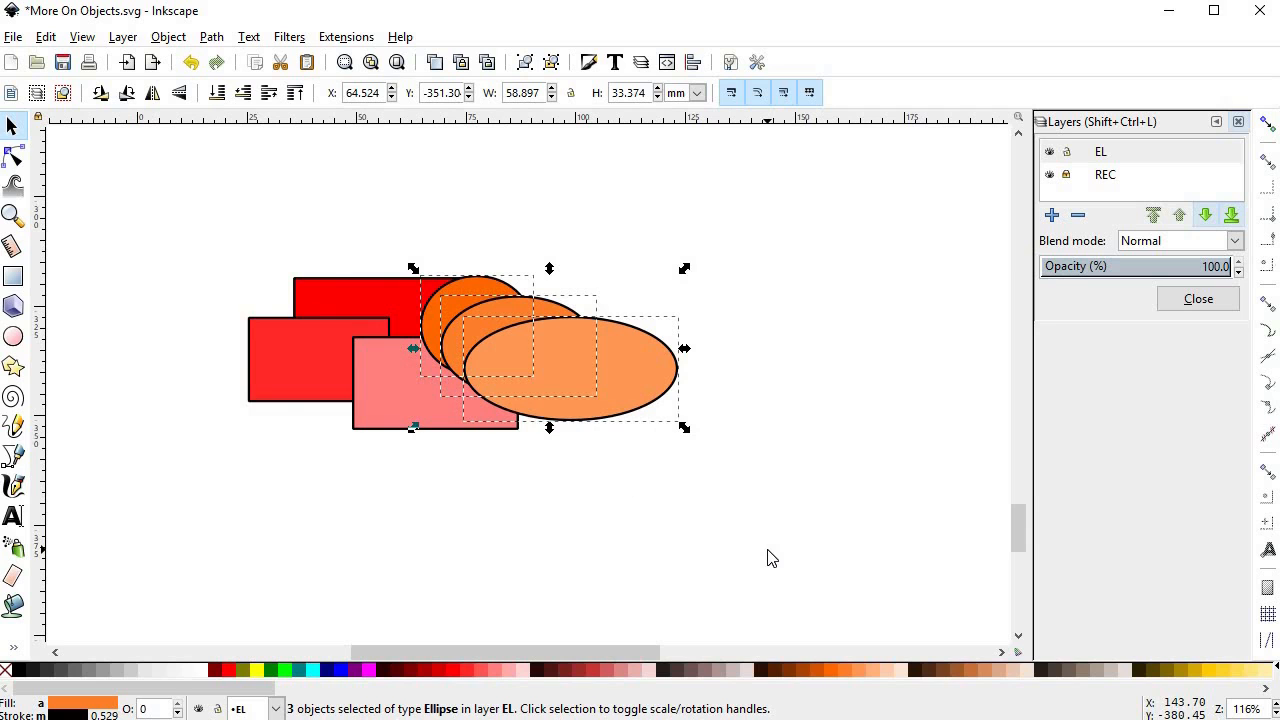
pyautogui.click(768, 558)
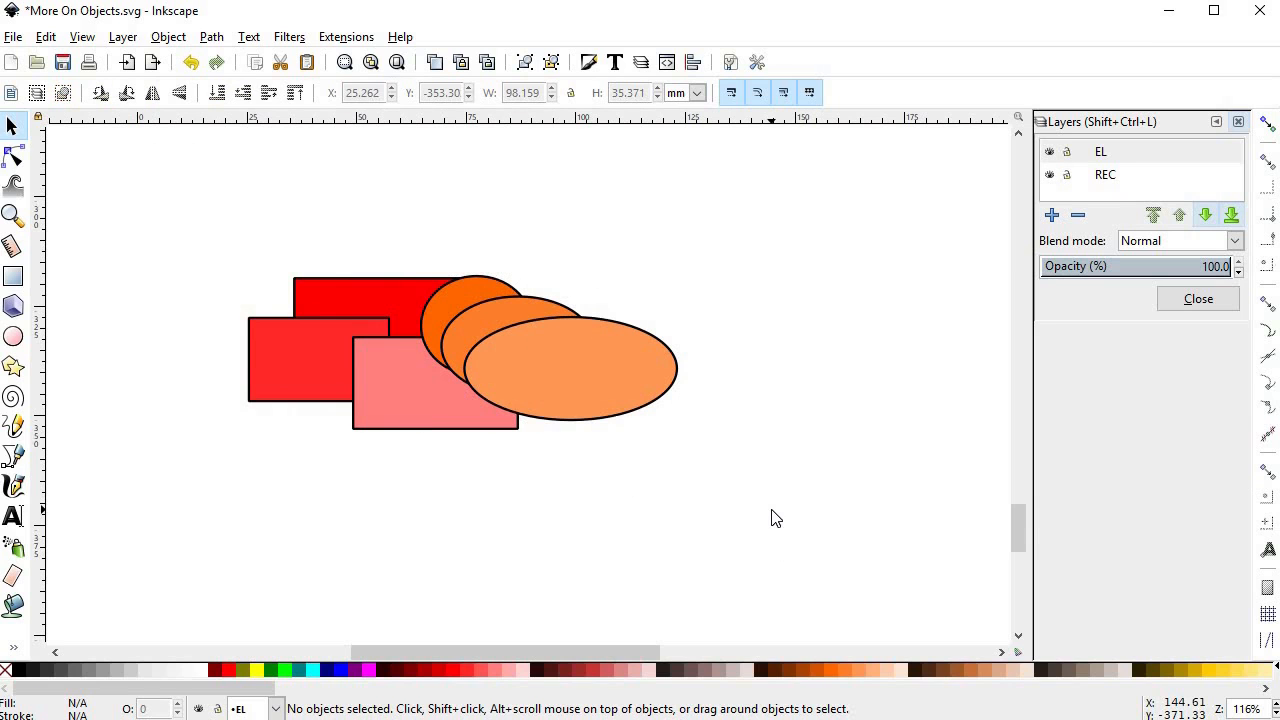
# Step: Reduce the EL layer's opacity to 44.7%, set it to 20%, and undo the opacity changes
pyautogui.click(1101, 155)
pyautogui.moveTo(1178, 267); pyautogui.dragTo(1073, 282)
pyautogui.click(1124, 278)
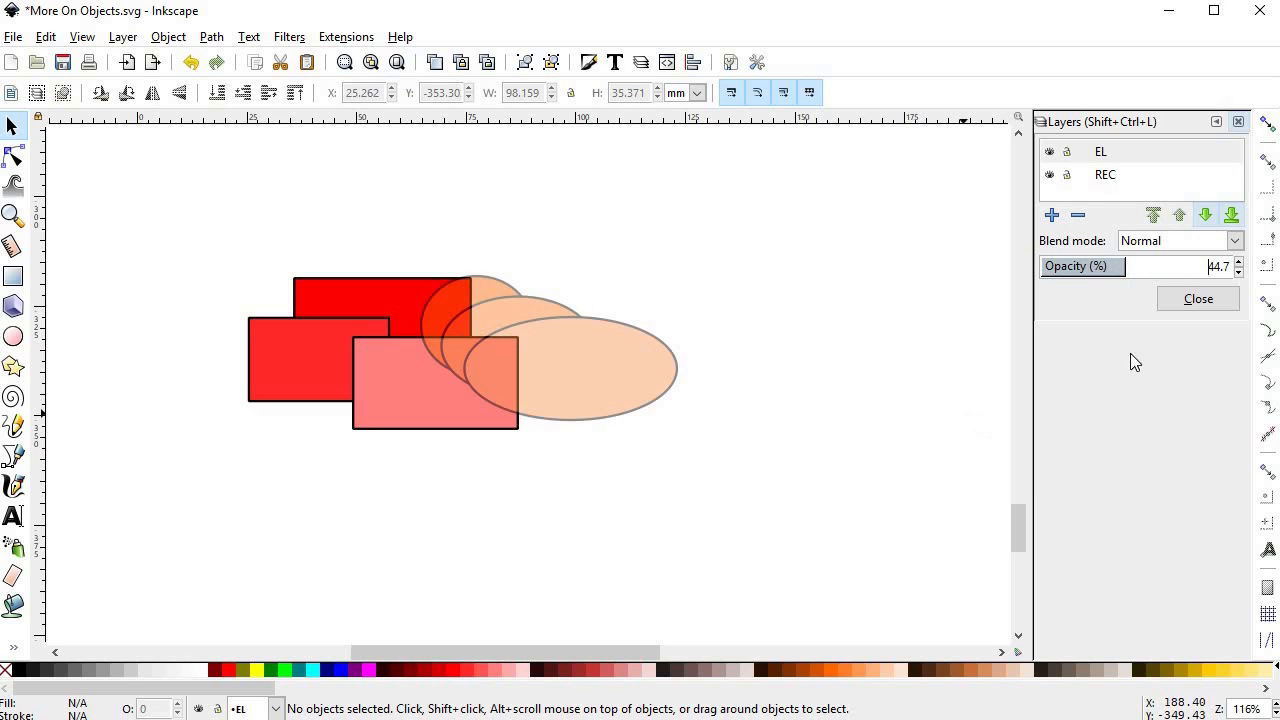
pyautogui.doubleClick(1212, 268)
pyautogui.write('20')
pyautogui.press('Return')
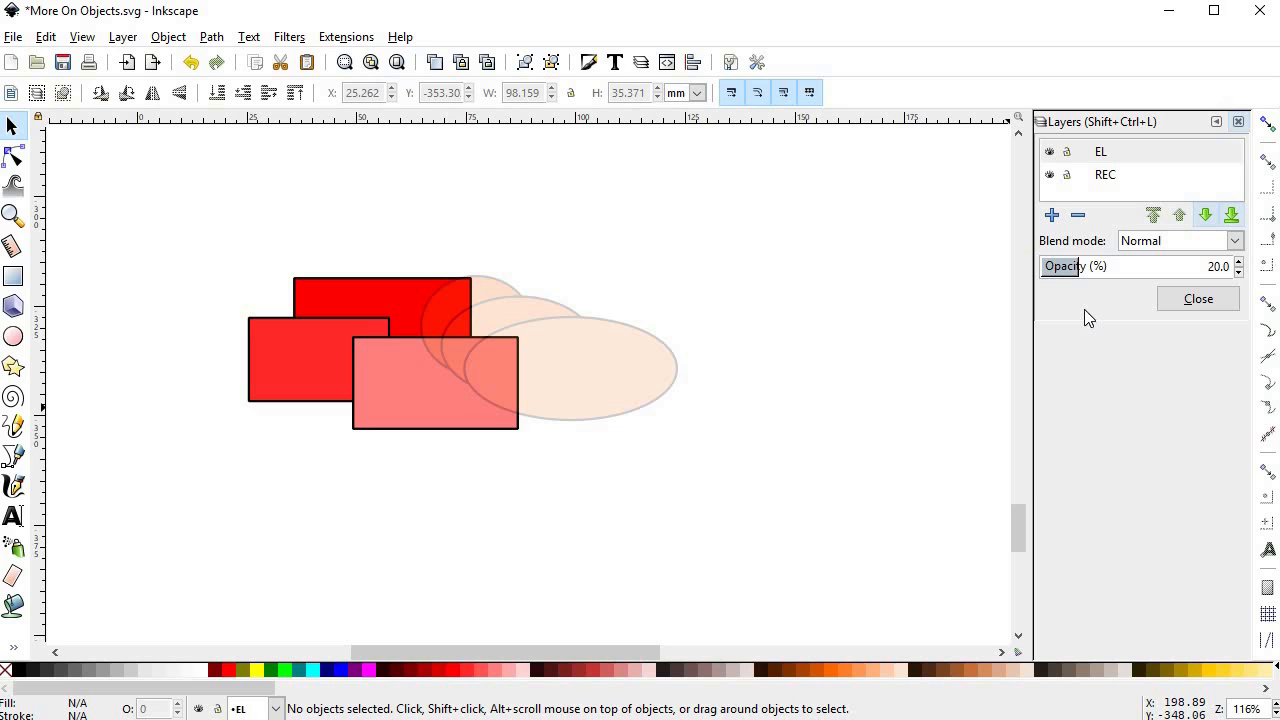
pyautogui.hotkey('ctrl', 'z')
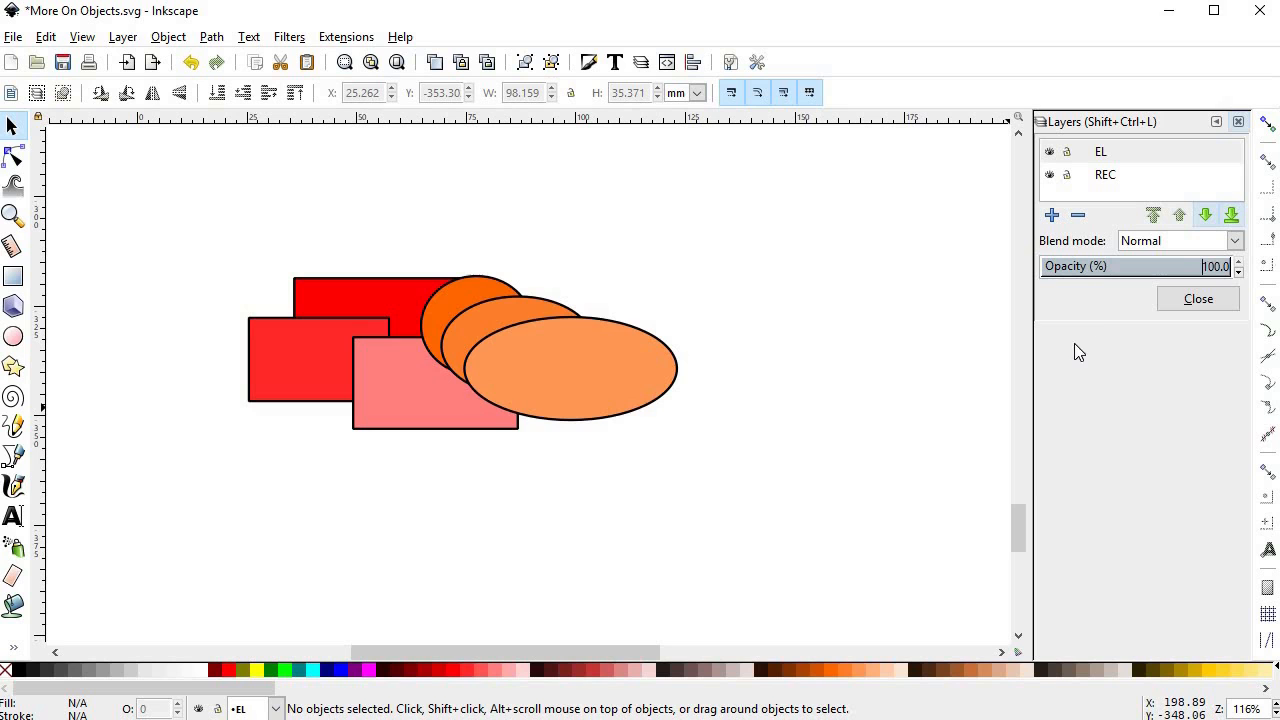
# Step: Set the EL layer's blend mode to Multiply and move two of the orange ellipses over the red rectangles
pyautogui.click(1205, 247)
pyautogui.click(1188, 287)
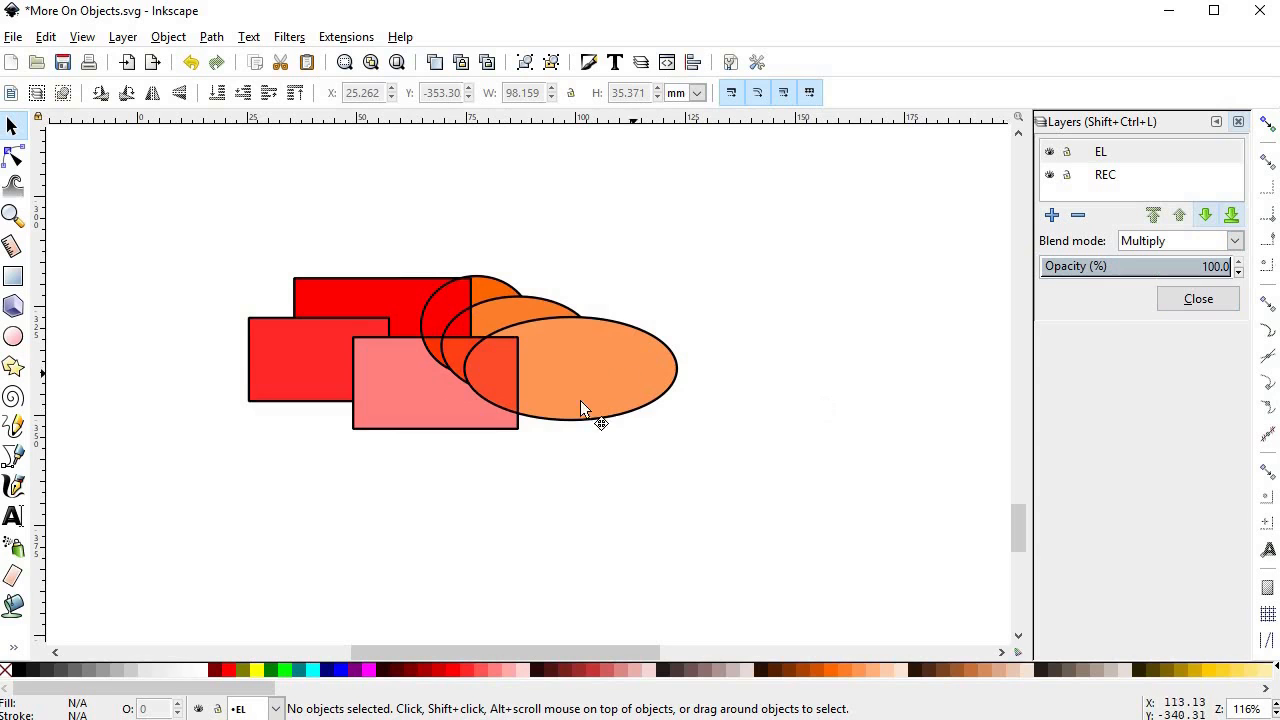
pyautogui.moveTo(587, 405); pyautogui.dragTo(379, 459)
pyautogui.moveTo(482, 362); pyautogui.dragTo(295, 315)
# Step: Try the Screen and Darken blend modes on the EL layer and set it to Difference
pyautogui.click(1175, 248)
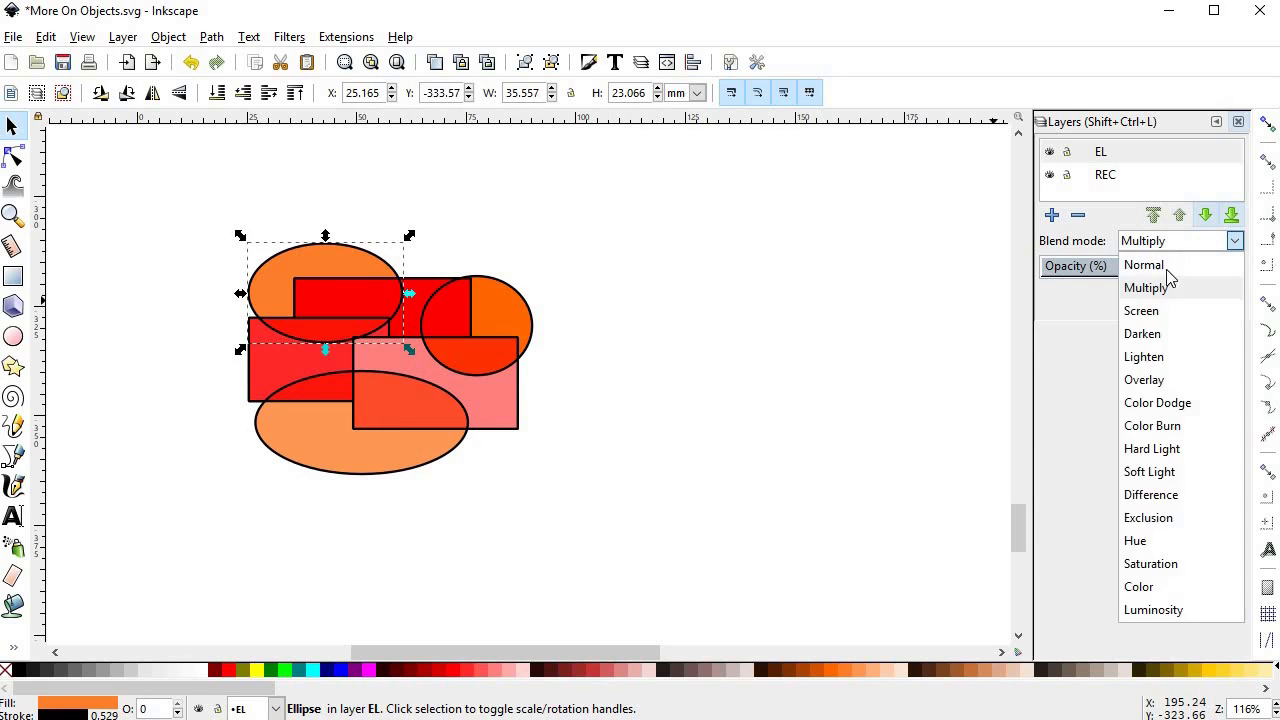
pyautogui.click(1160, 311)
pyautogui.click(1160, 242)
pyautogui.click(1142, 334)
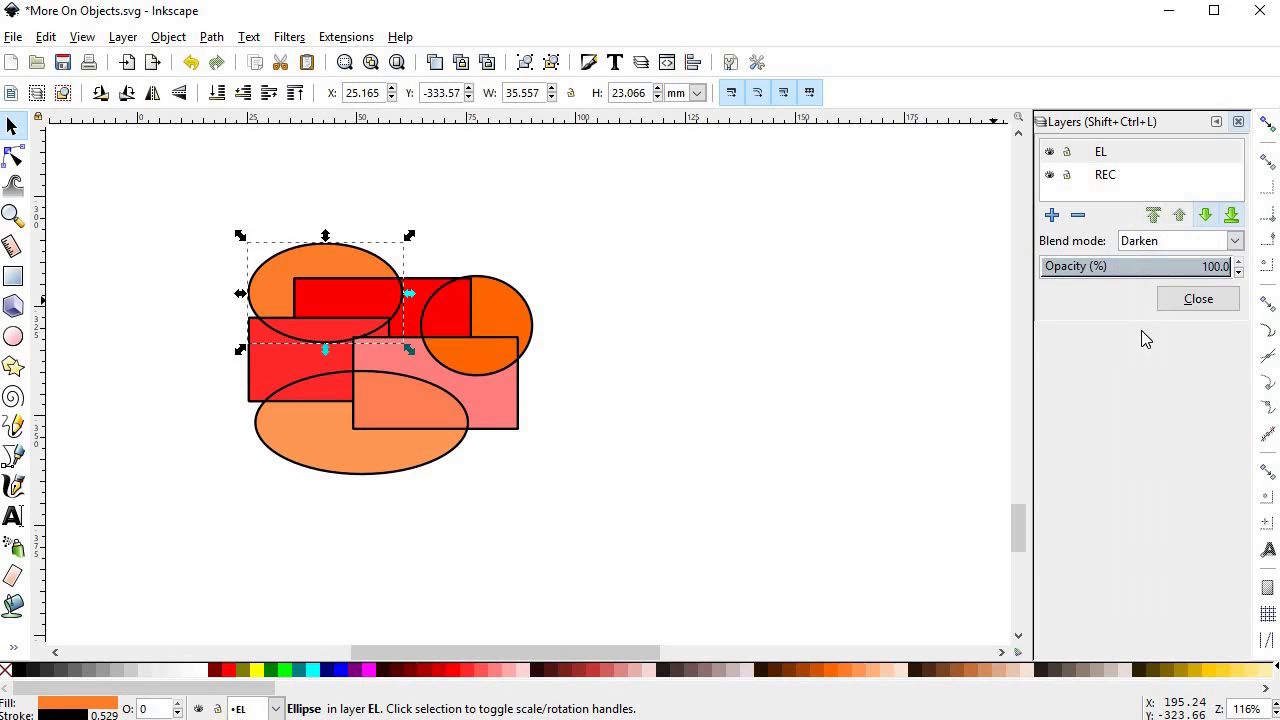
pyautogui.click(1170, 244)
pyautogui.click(1160, 494)
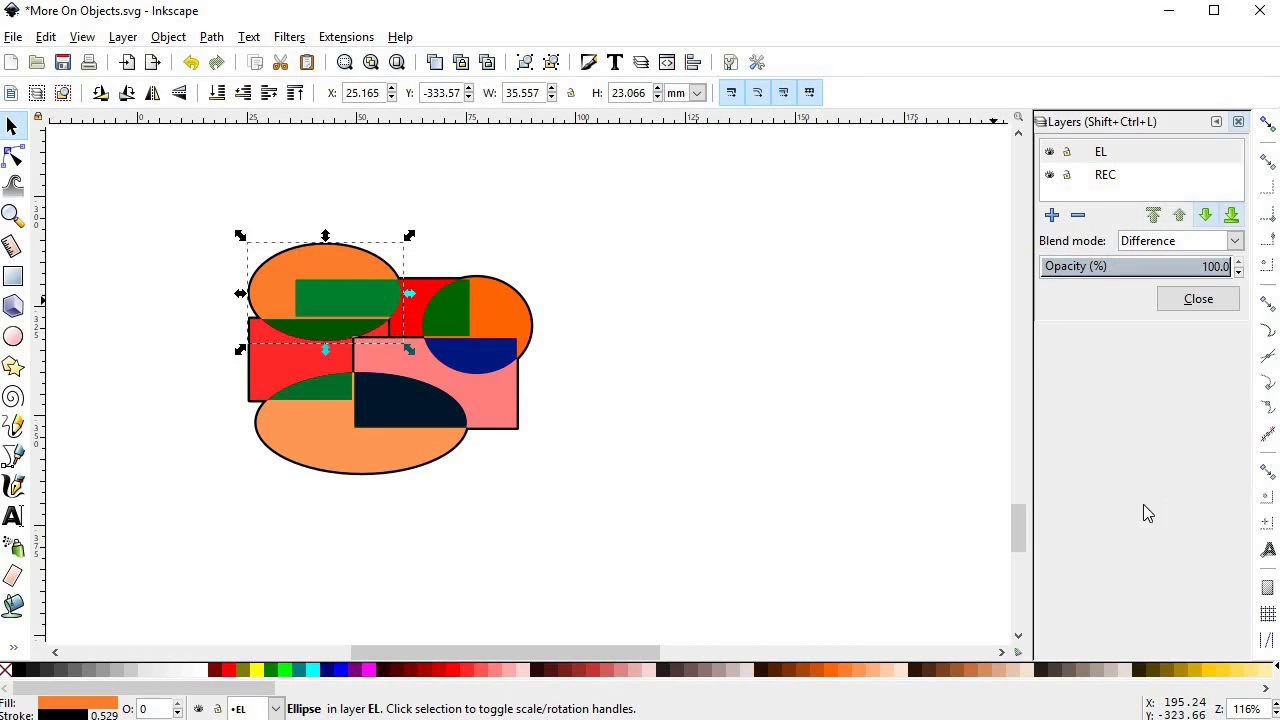
# Step: Shift the orange ellipses rightward across the red rectangles to vary the blended overlaps
pyautogui.moveTo(447, 385); pyautogui.dragTo(554, 418)
pyautogui.moveTo(512, 340); pyautogui.dragTo(555, 380)
pyautogui.moveTo(433, 425); pyautogui.dragTo(669, 470)
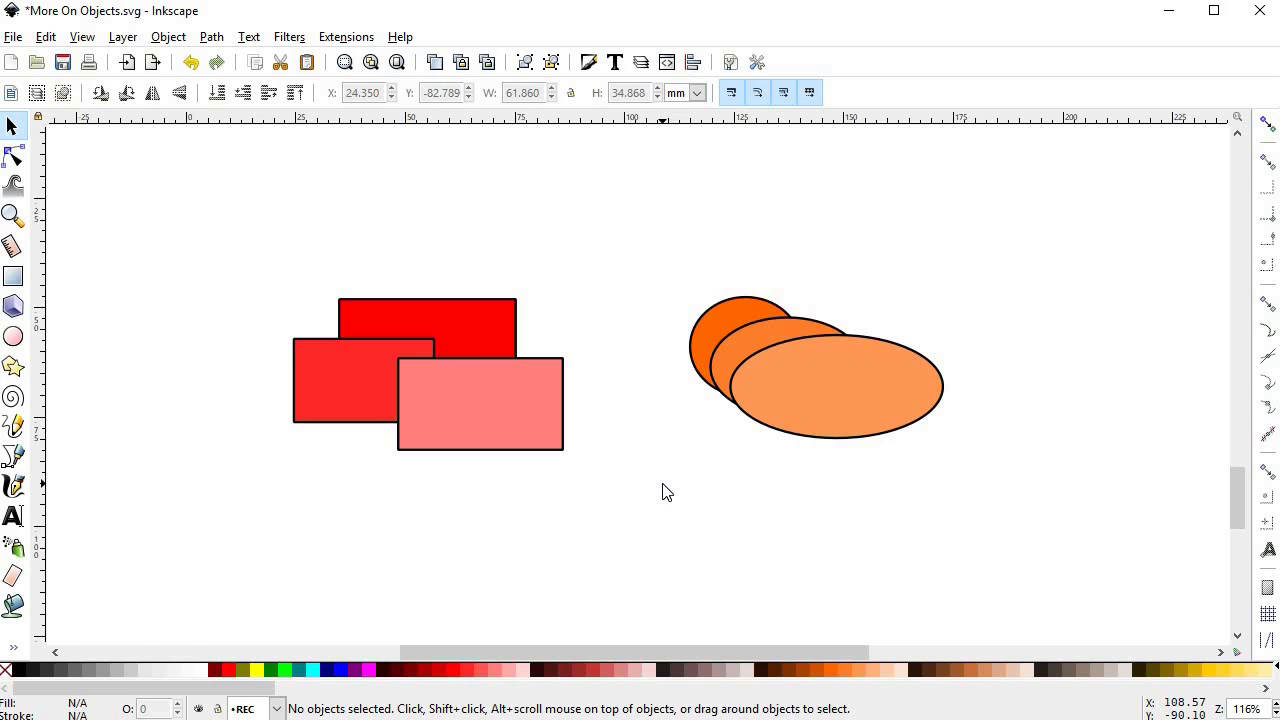
# Step: Display the list of all document objects and widen it so the full object labels fit
pyautogui.click(169, 37)
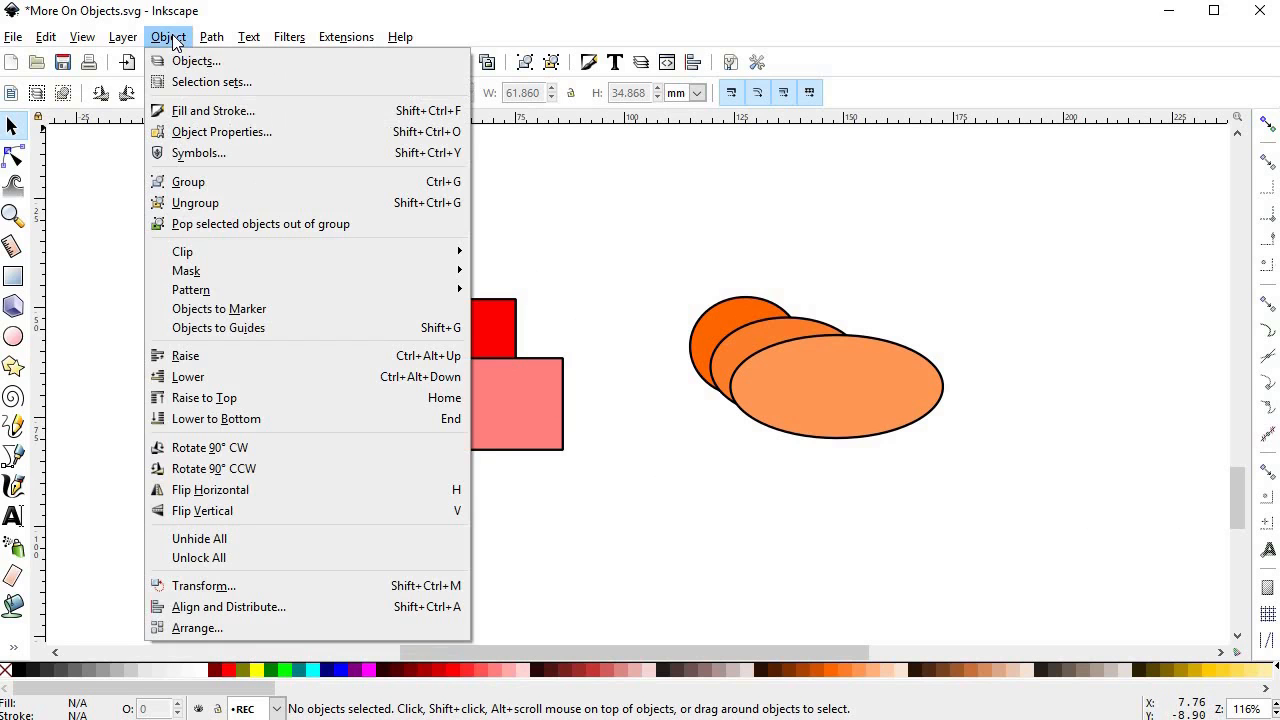
pyautogui.click(174, 62)
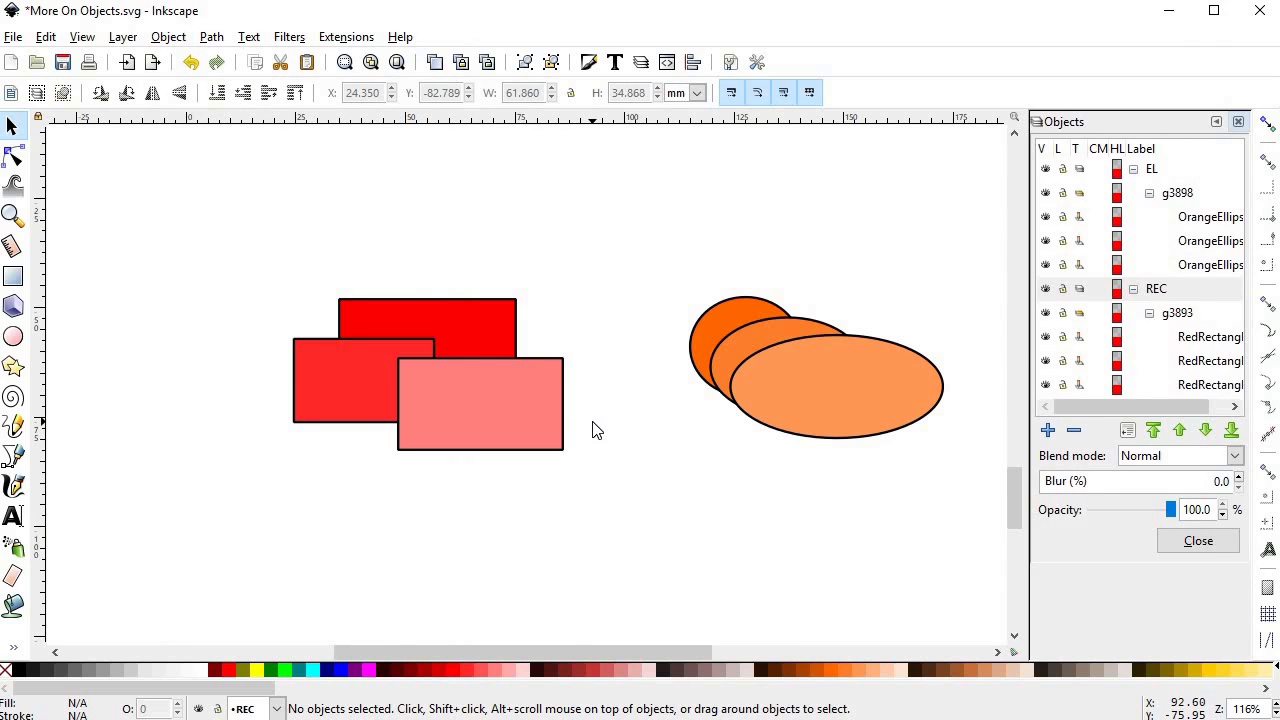
pyautogui.moveTo(1033, 341); pyautogui.dragTo(962, 340)
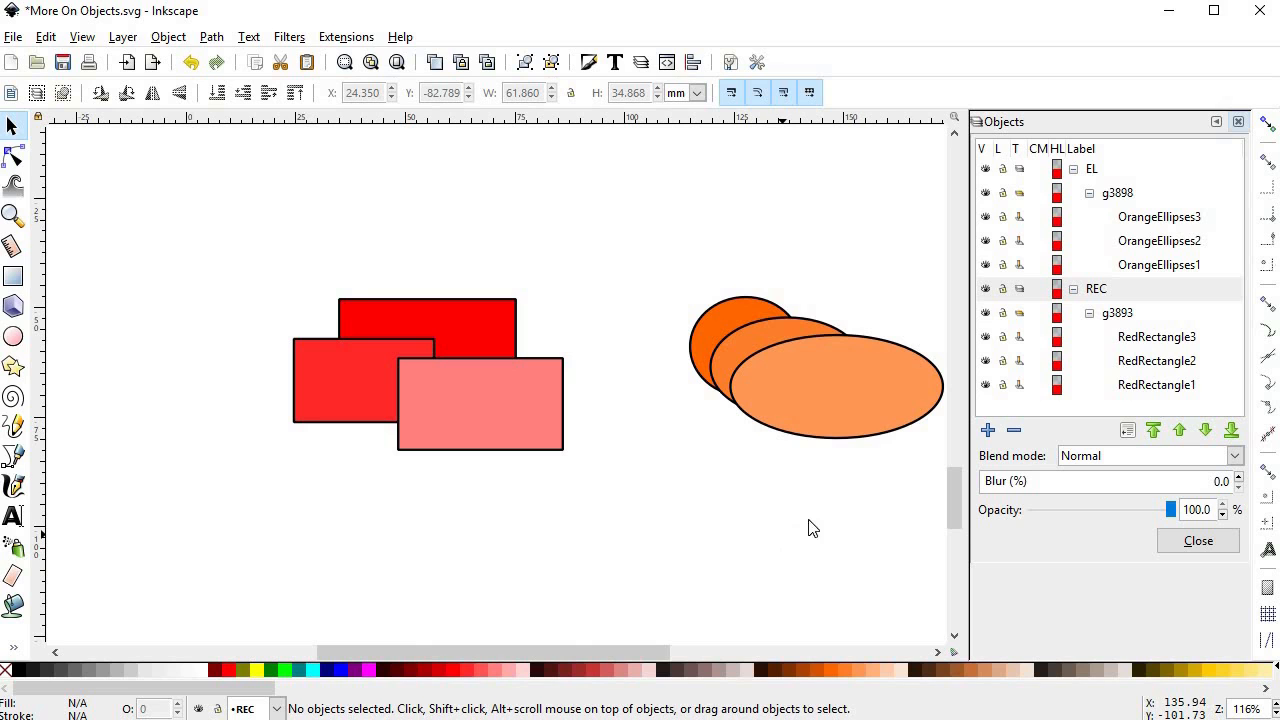
# Step: Rename the group of orange ellipses in the EL layer as OrageGroup
pyautogui.click(1126, 196)
pyautogui.click(1126, 196)
pyautogui.write('OrageGroup')
pyautogui.press('Return')
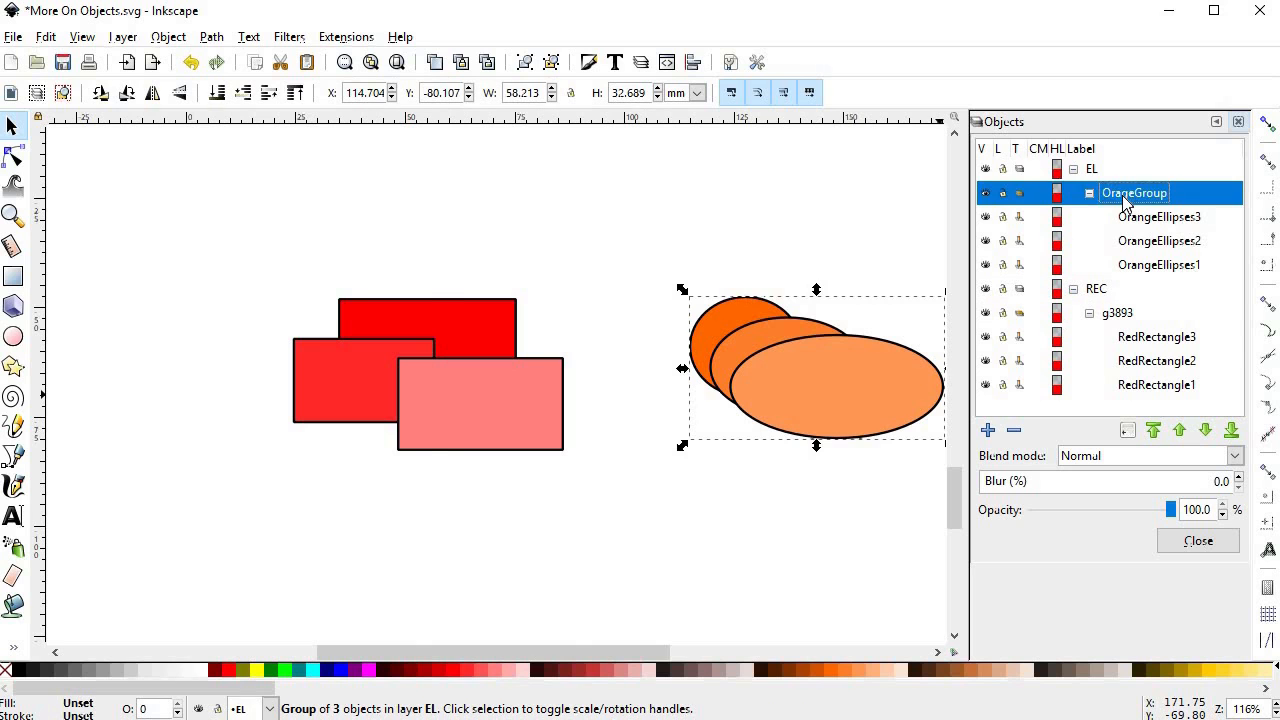
# Step: Rename the group of red rectangles in the REC layer as RedGroup
pyautogui.click(1134, 316)
pyautogui.click(1134, 316)
pyautogui.write('R')
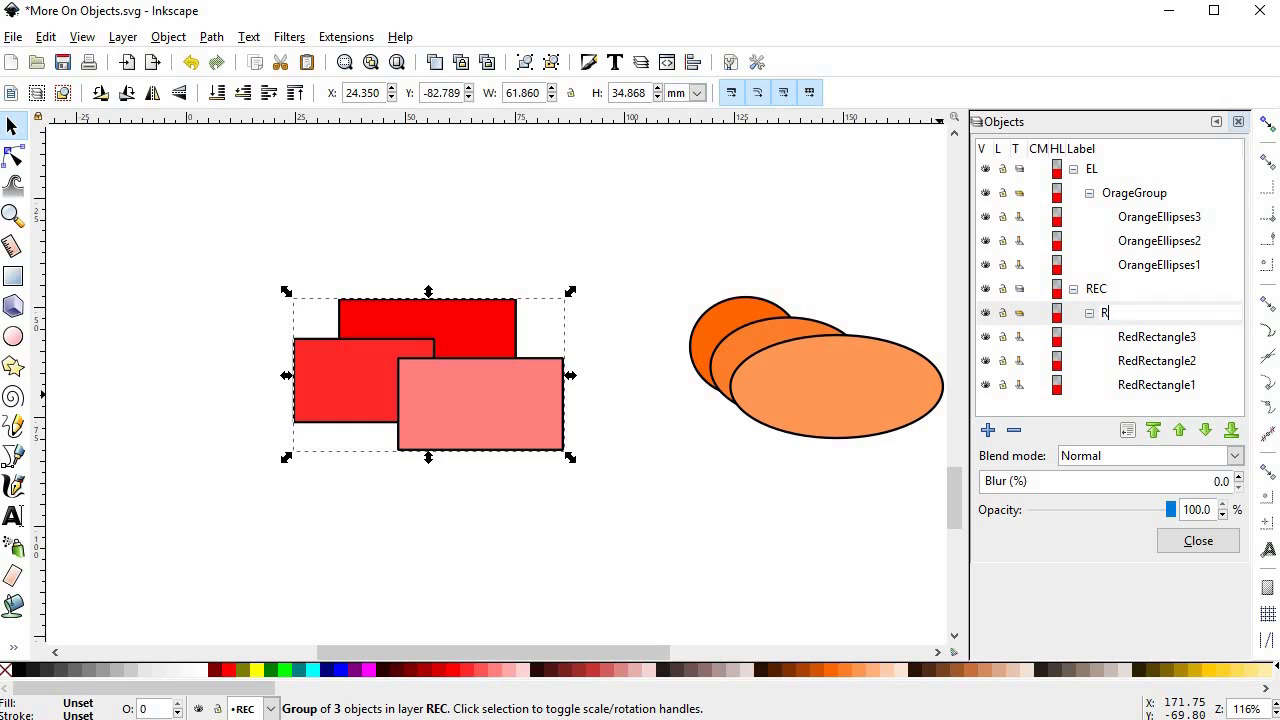
pyautogui.write('edGroup')
pyautogui.press('Return')
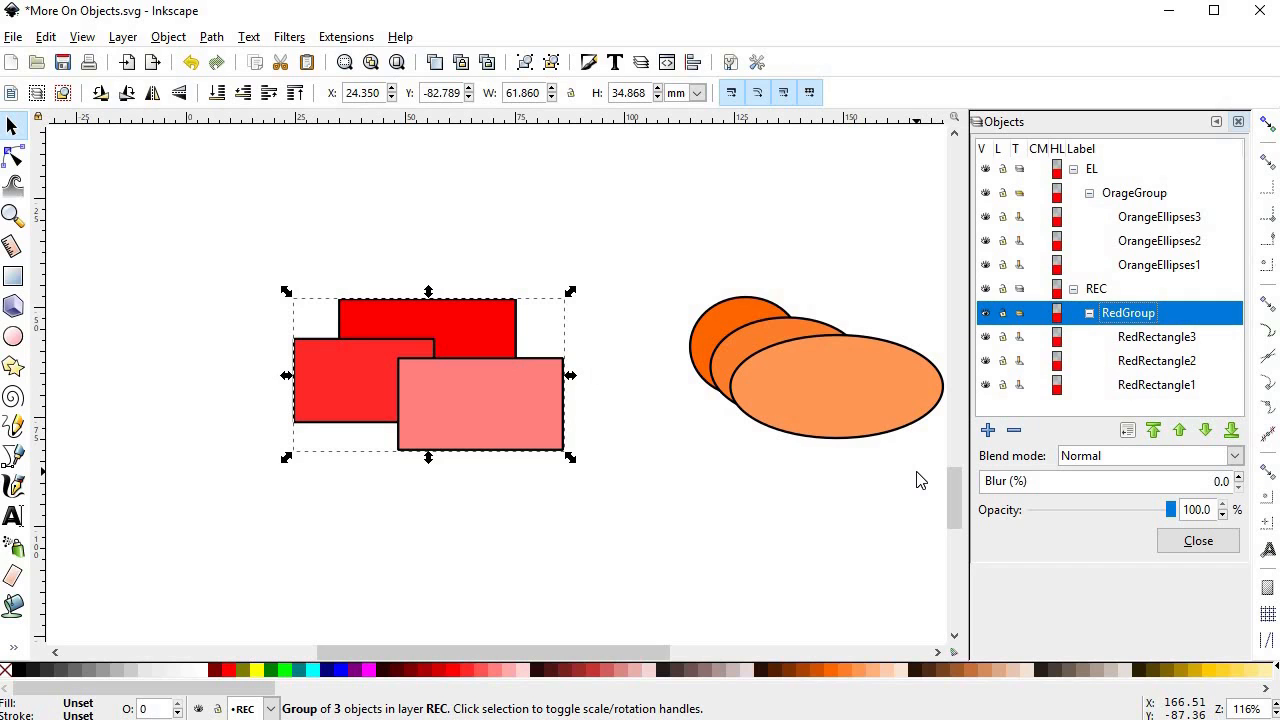
# Step: Select OrangeEllipses3 within the orange group and hide OrangeEllipses2
pyautogui.click(1160, 220)
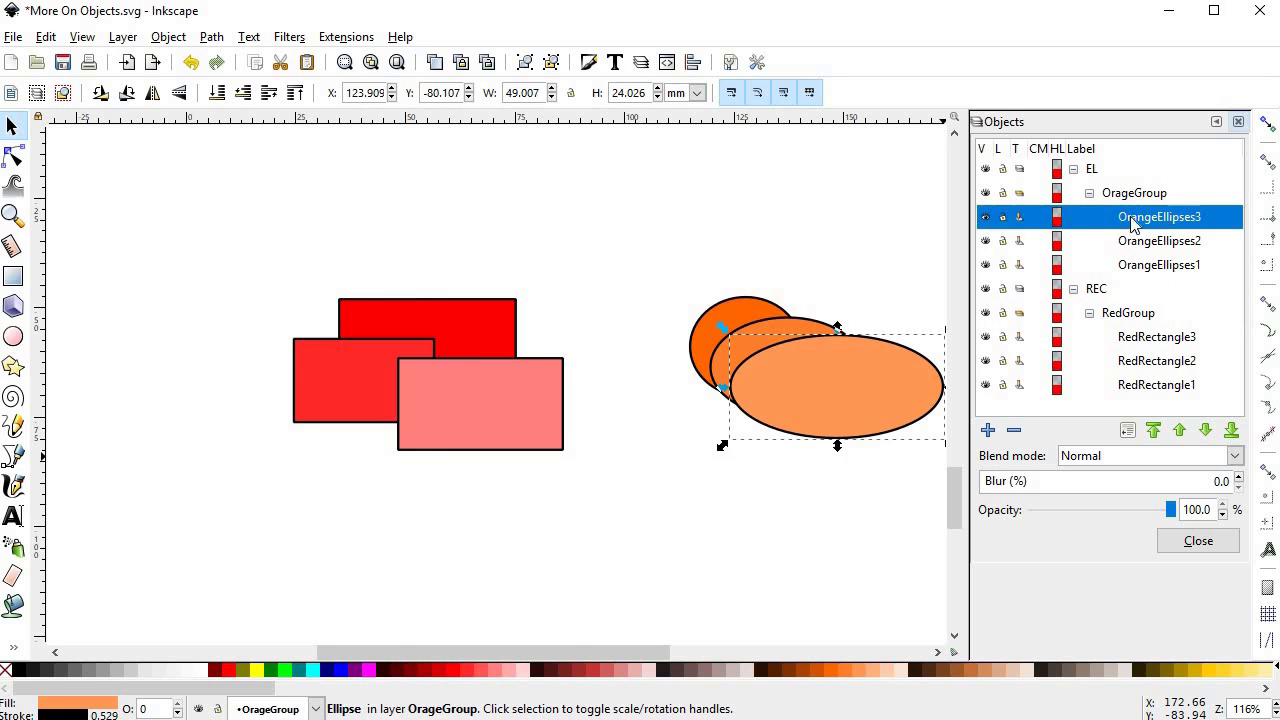
pyautogui.click(986, 238)
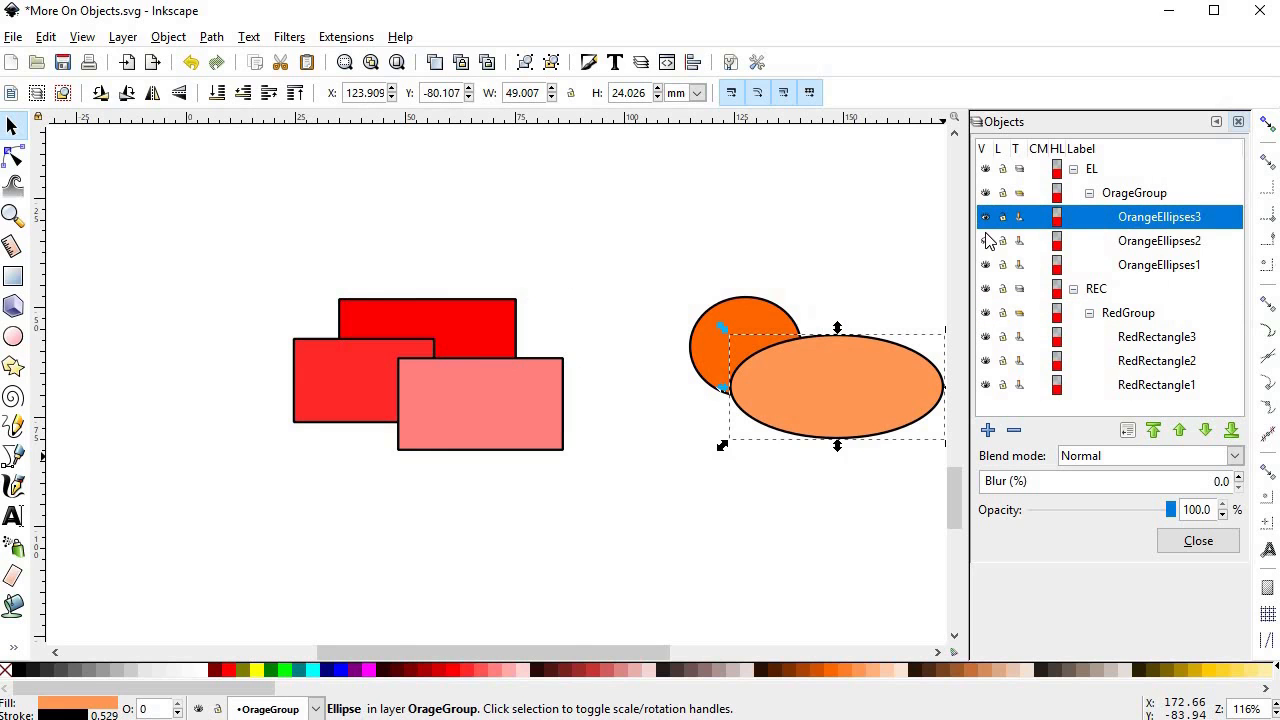
# Step: Lock RedRectangle3 in the red group and try selecting each of the red rectangles on the canvas
pyautogui.click(1116, 343)
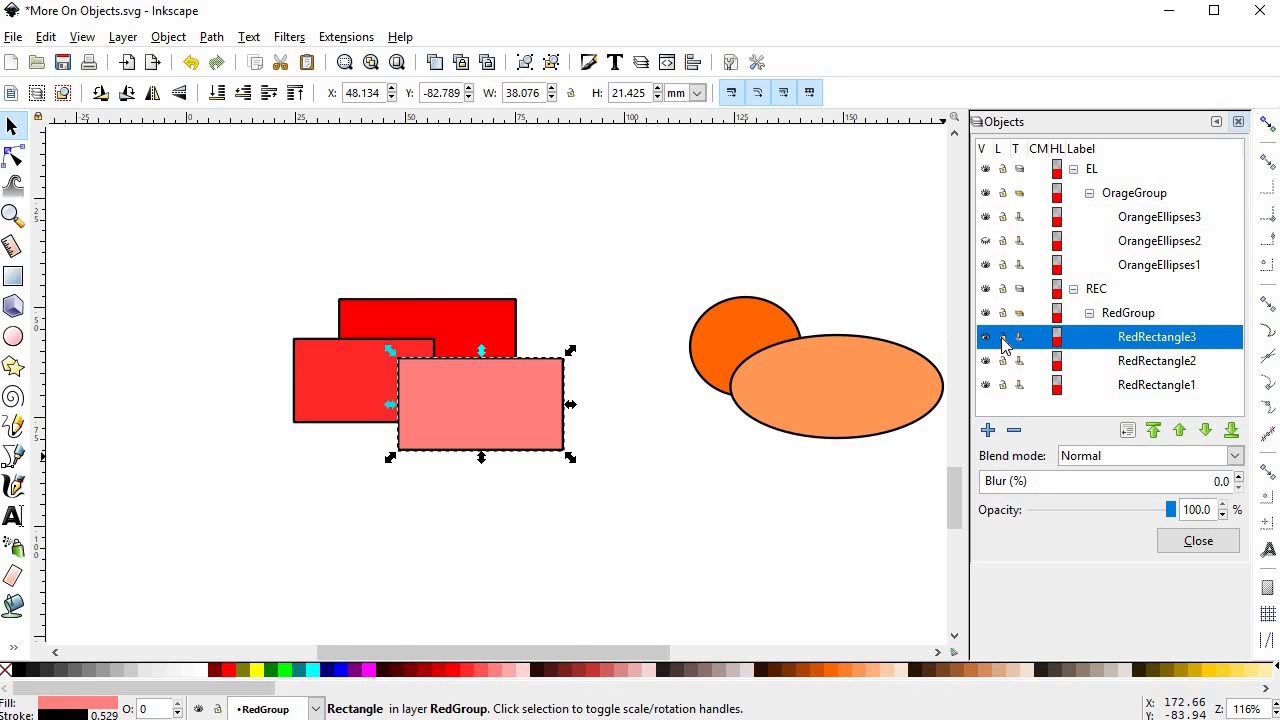
pyautogui.click(457, 320)
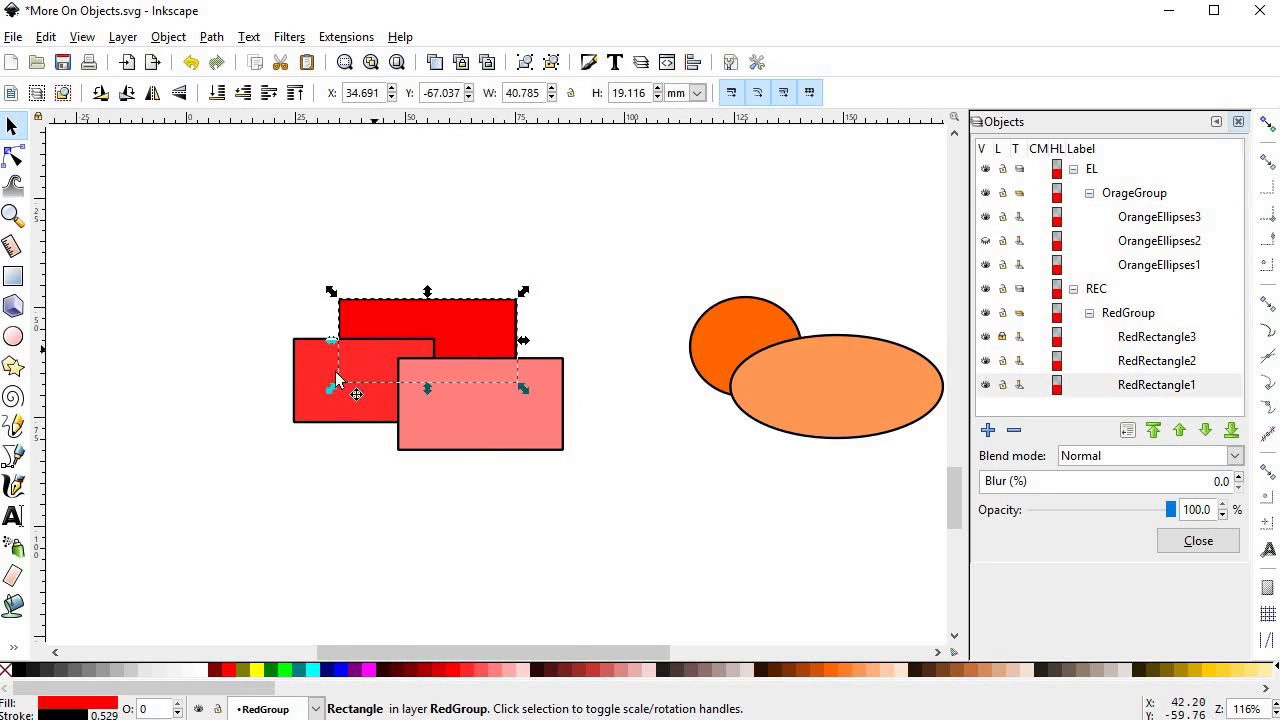
pyautogui.click(318, 405)
pyautogui.click(474, 461)
pyautogui.moveTo(273, 261); pyautogui.dragTo(575, 465)
pyautogui.click(706, 497)
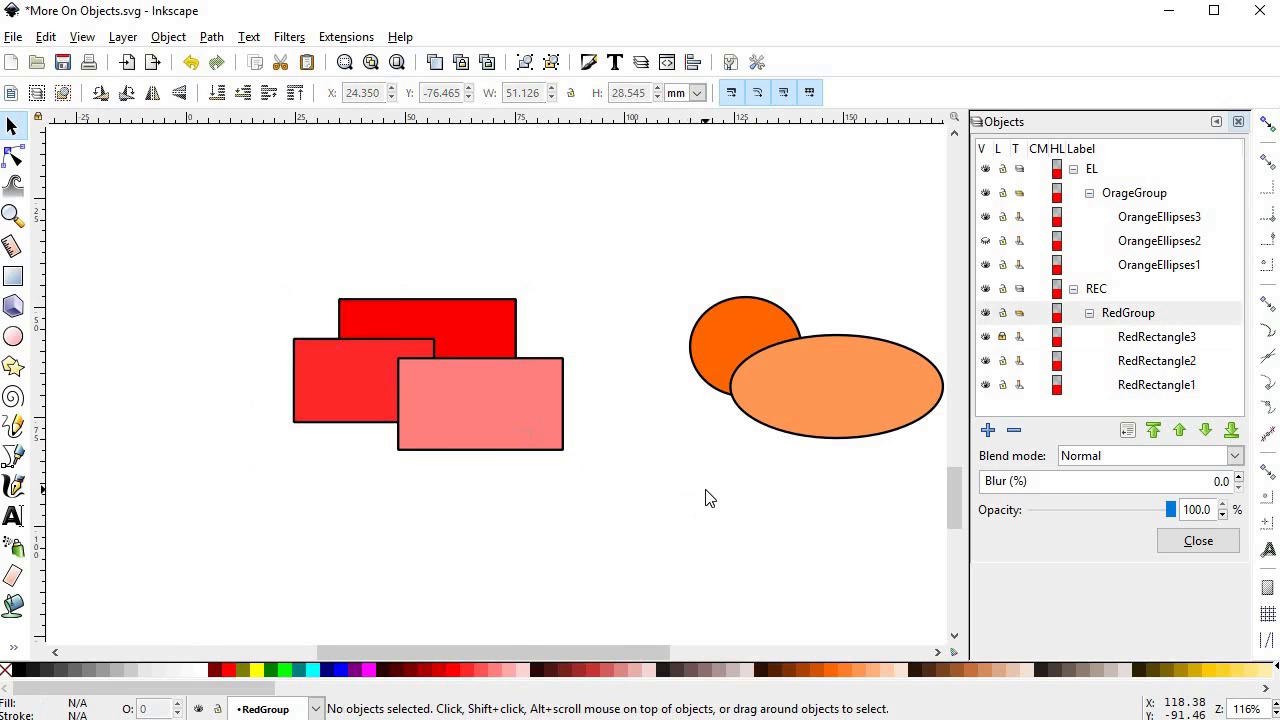
pyautogui.press('alt')
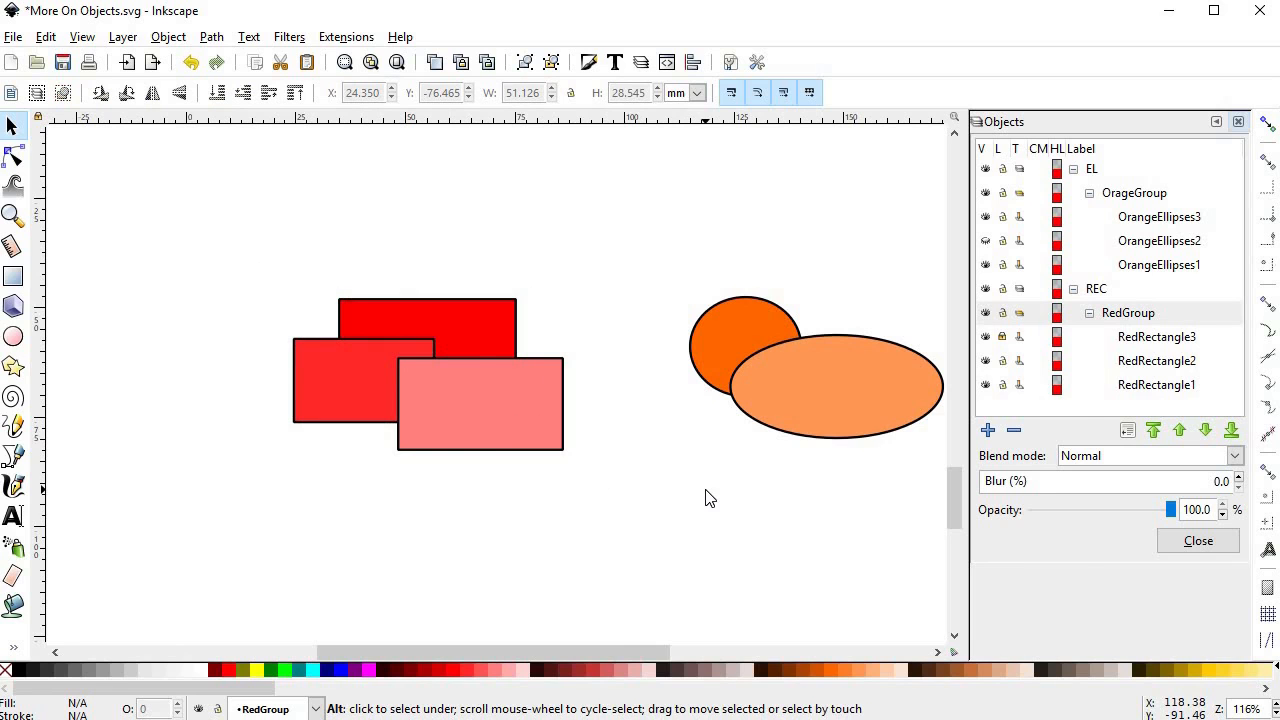
# Step: Set RedRectangle3's opacity to 74.1 % and blur OrangeEllipses3 by 10 %
pyautogui.click(1159, 345)
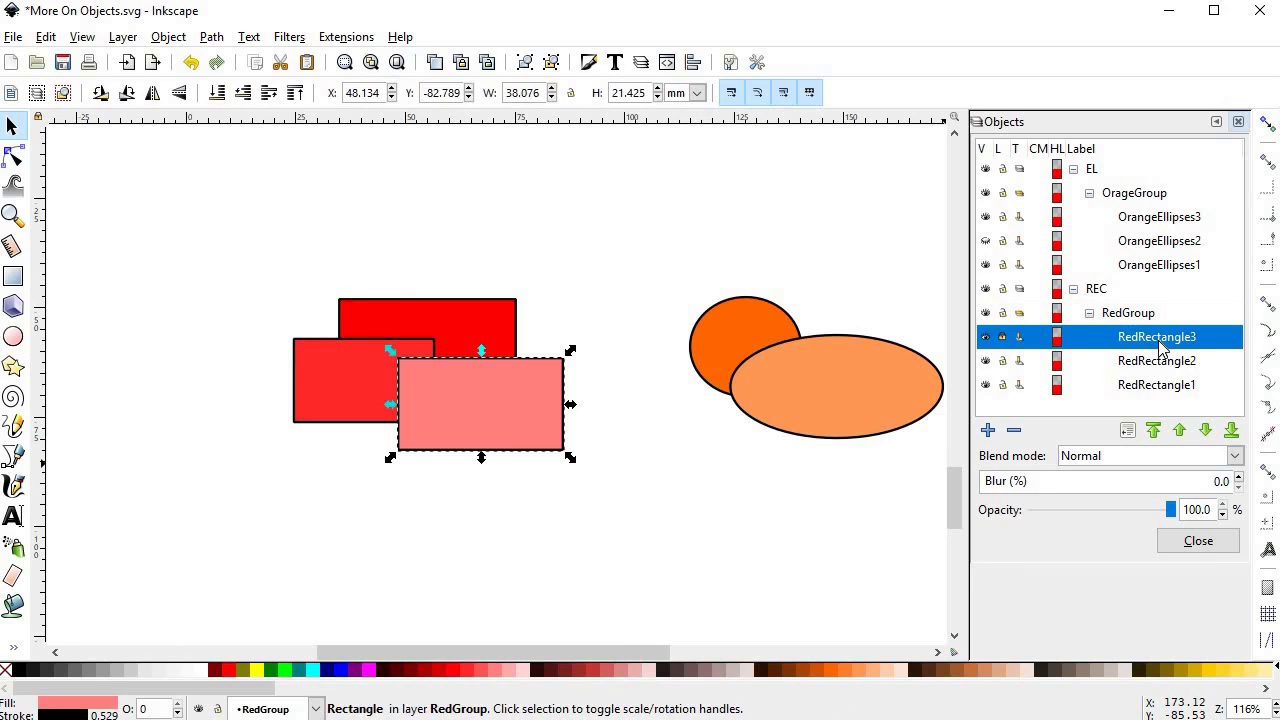
pyautogui.moveTo(1170, 511); pyautogui.dragTo(1132, 515)
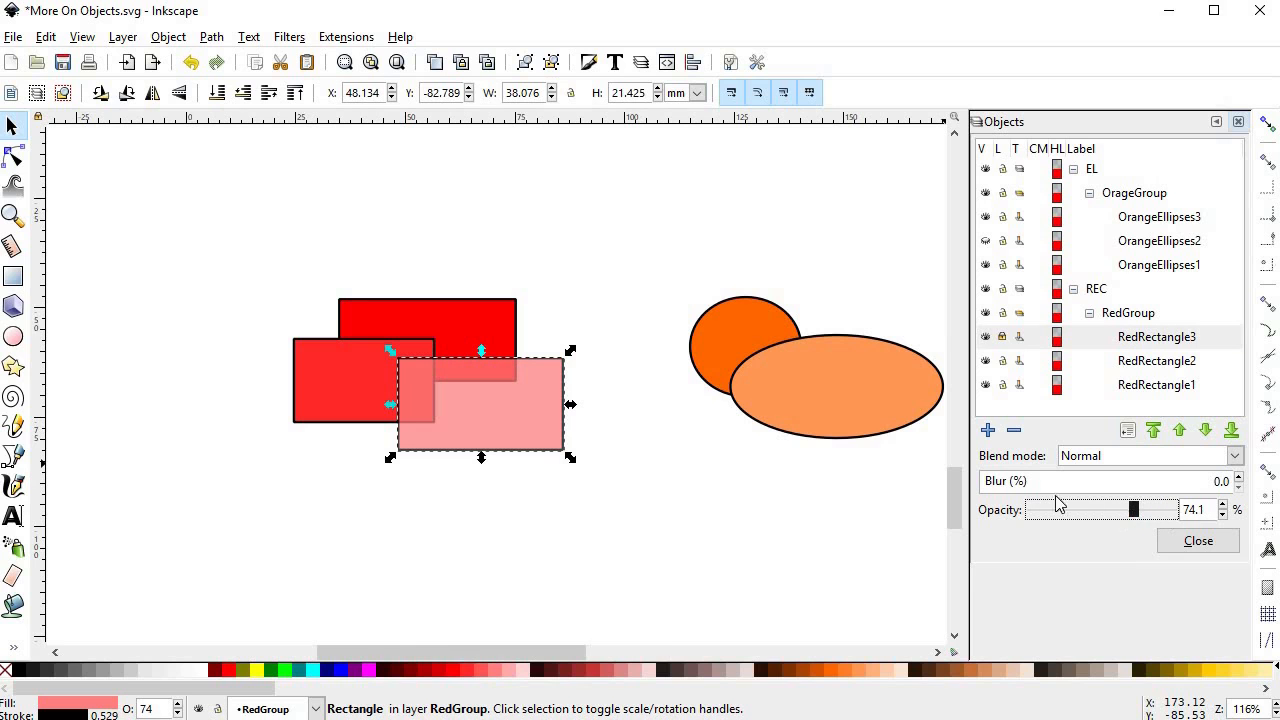
pyautogui.click(1131, 226)
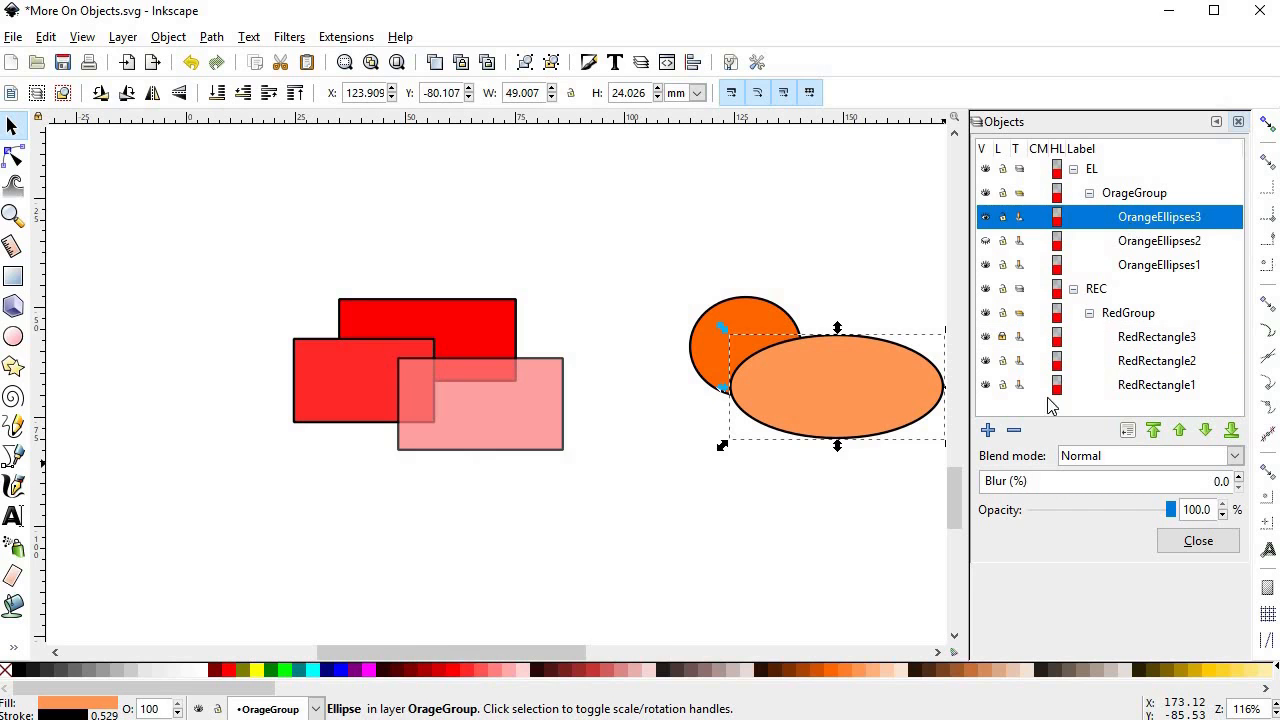
pyautogui.moveTo(996, 481); pyautogui.dragTo(1005, 481)
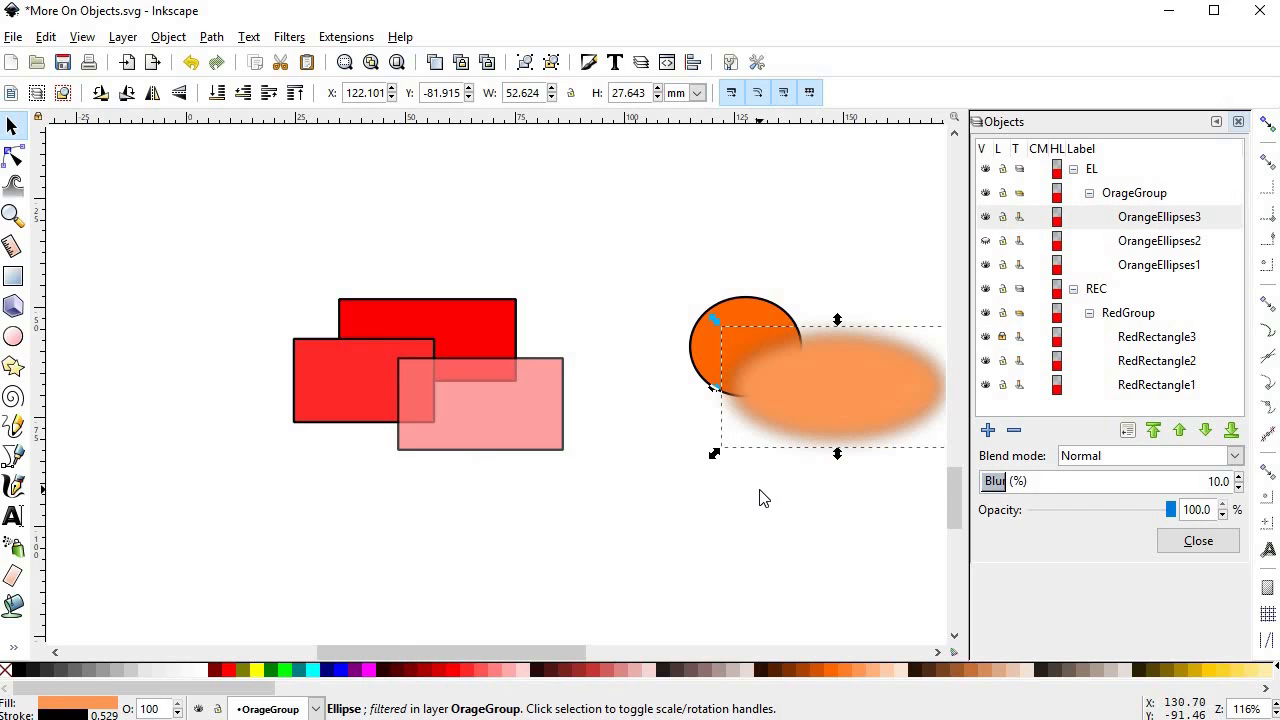
pyautogui.hscroll(2, 630, 500)
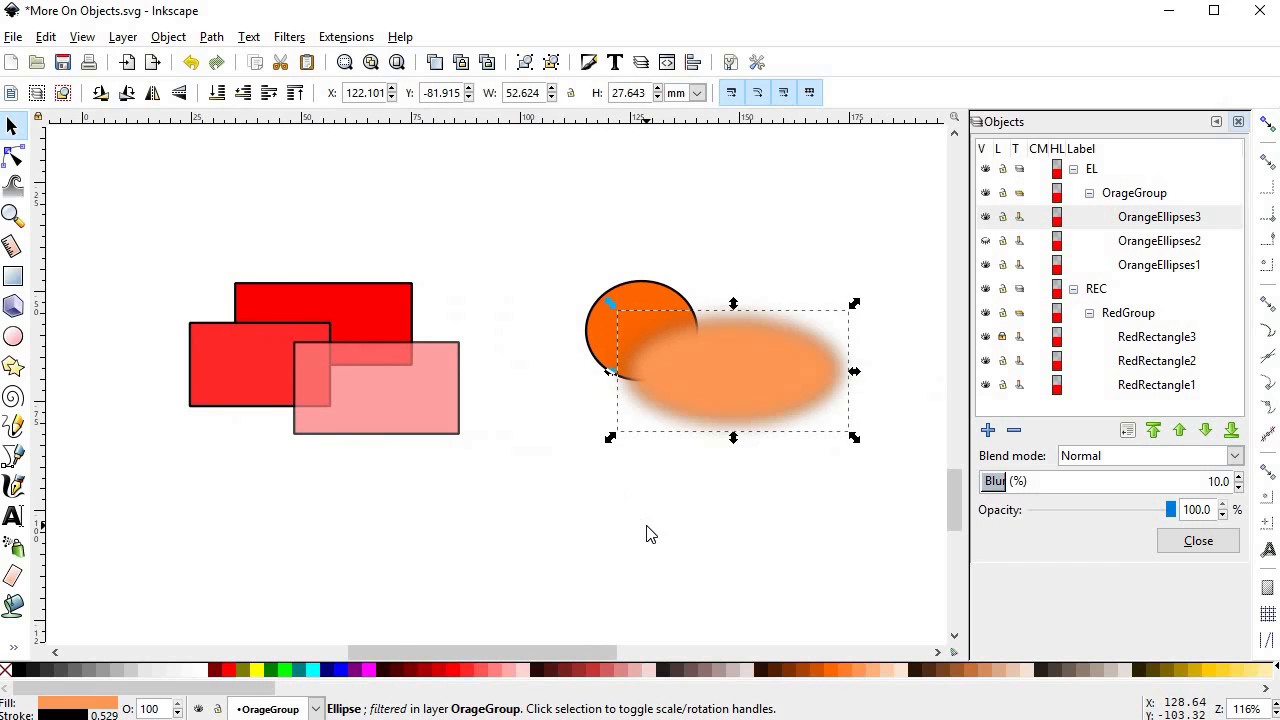
pyautogui.click(646, 534)
# Step: Move RedRectangle2 up and to the left so it still overlaps RedRectangle1, and set its blend mode to Multiply
pyautogui.click(230, 372)
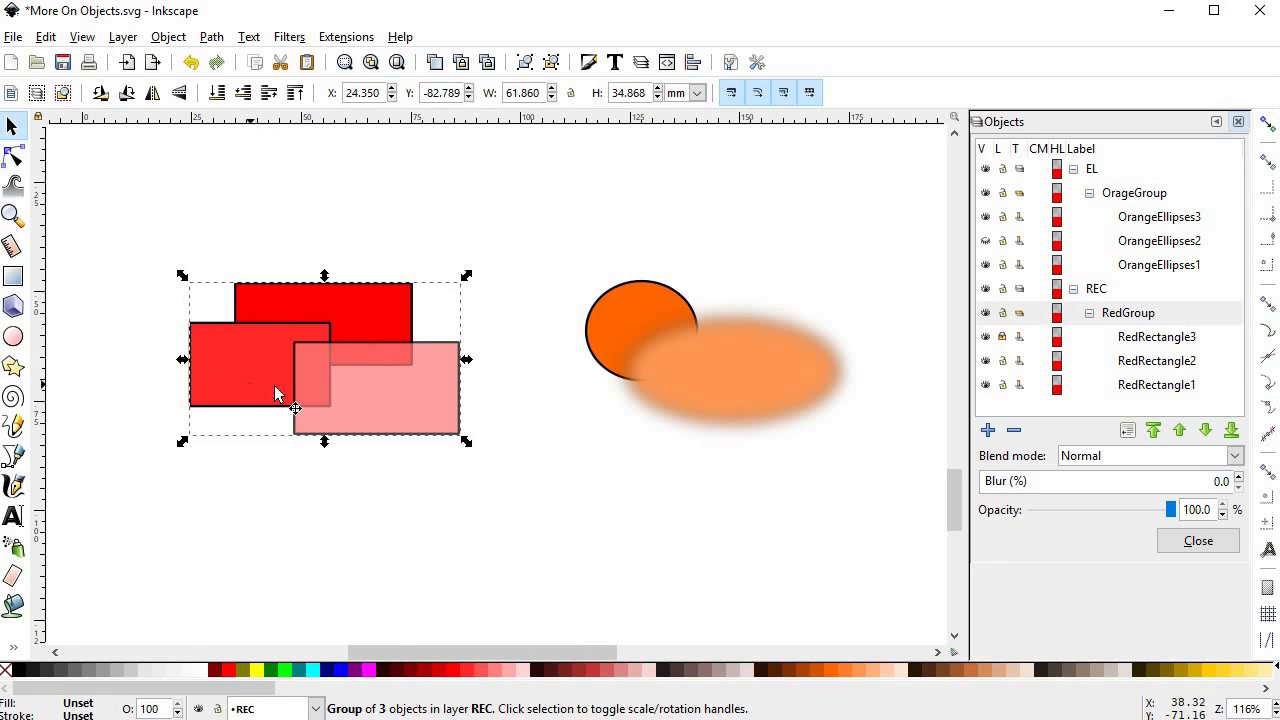
pyautogui.press('Escape')
pyautogui.moveTo(209, 387); pyautogui.dragTo(212, 312)
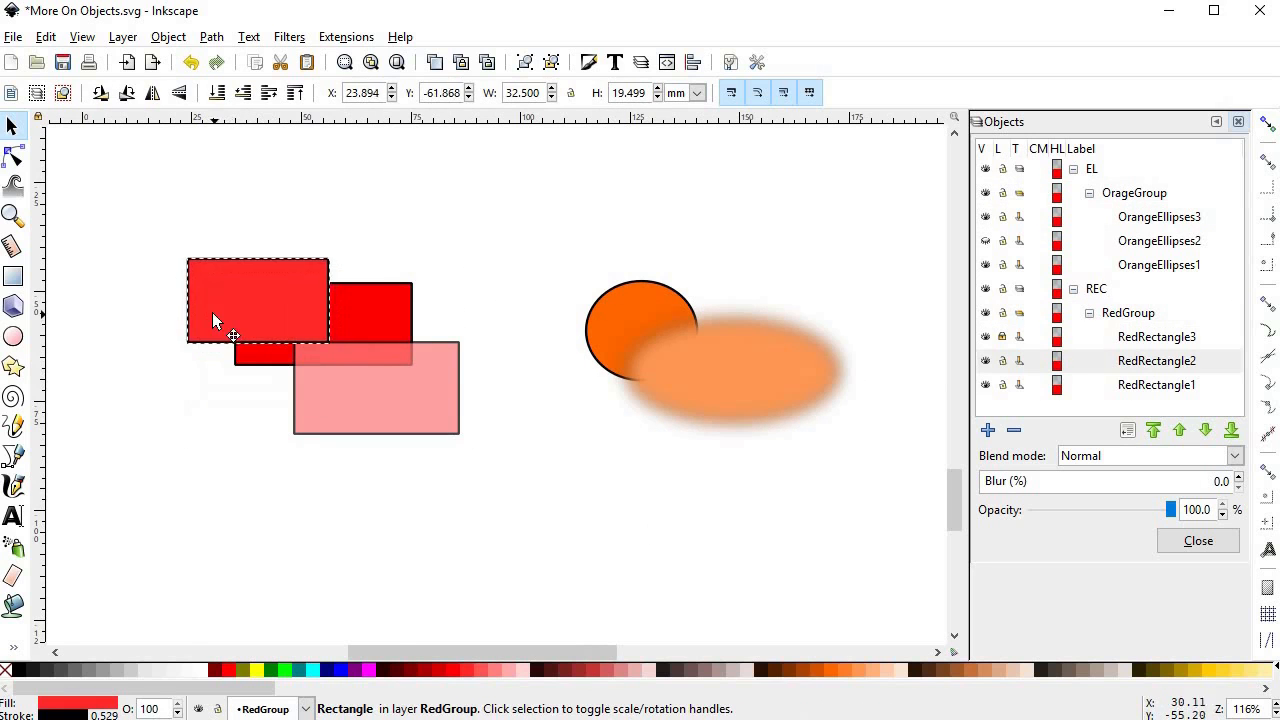
pyautogui.click(1117, 457)
pyautogui.click(1108, 110)
pyautogui.moveTo(254, 286)
pyautogui.mouseDown()
pyautogui.moveTo(538, 291)
pyautogui.moveTo(405, 250)
pyautogui.moveTo(268, 298)
pyautogui.mouseUp()
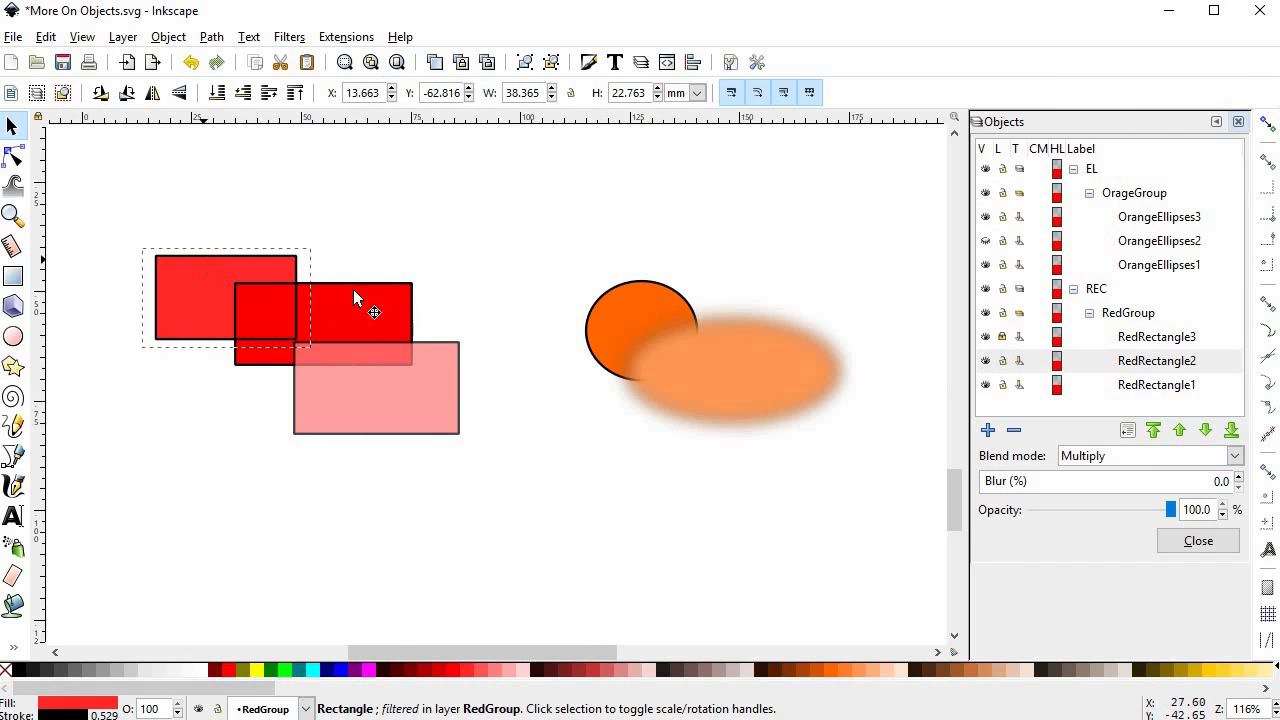
# Step: Try the Screen, Lighten and Saturation blend modes on RedRectangle2, ending with Luminosity
pyautogui.click(1068, 456)
pyautogui.click(1082, 132)
pyautogui.click(1074, 456)
pyautogui.click(1086, 178)
pyautogui.click(1136, 460)
pyautogui.click(1090, 383)
pyautogui.click(1090, 458)
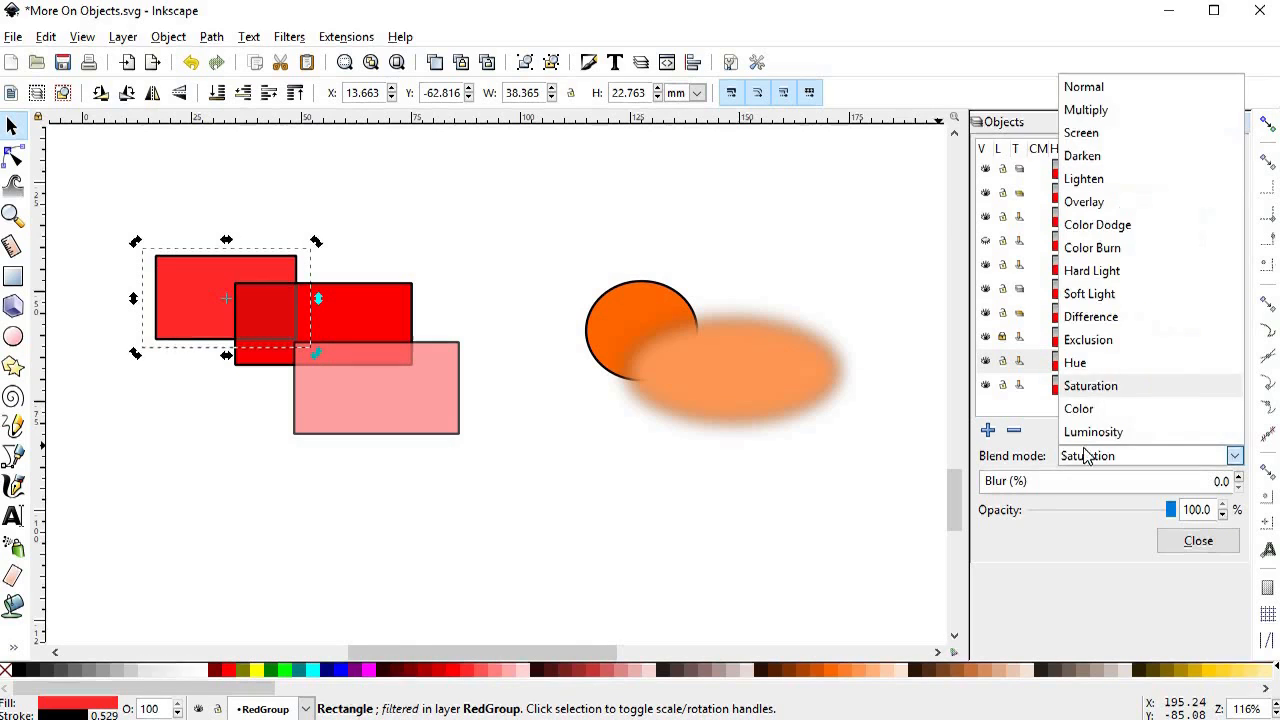
pyautogui.click(1090, 429)
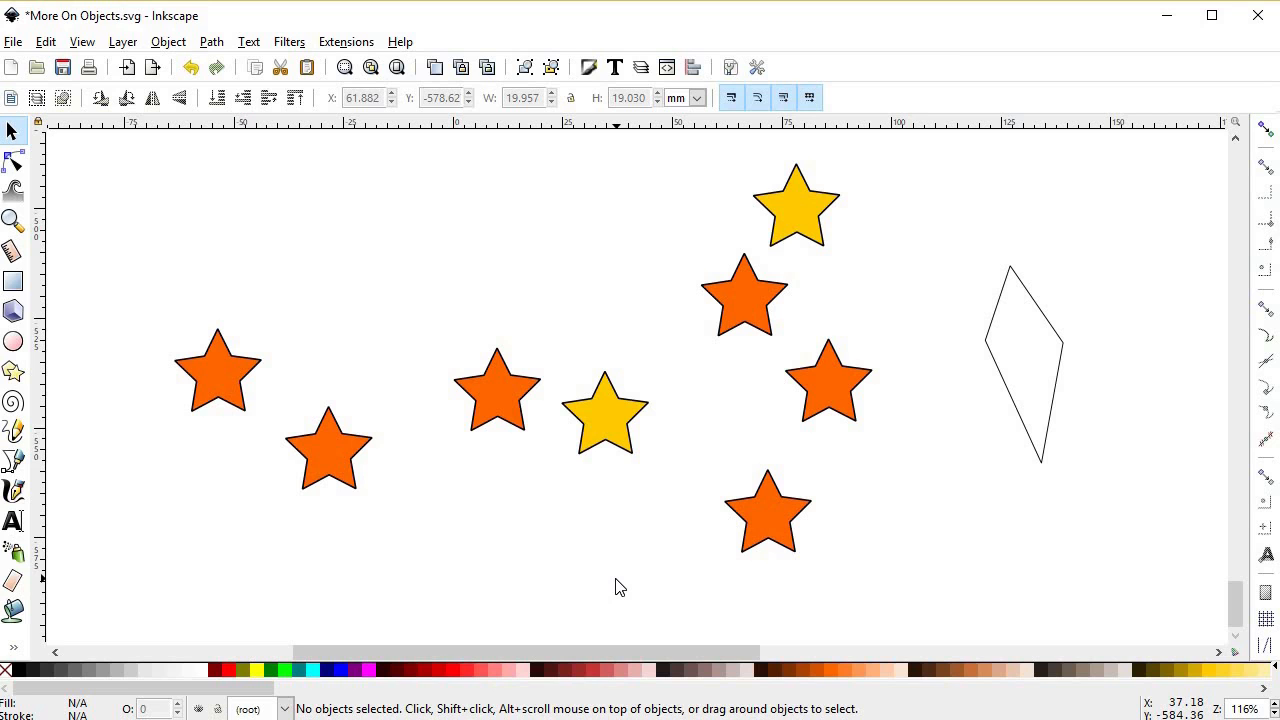
# Step: Center the four stars of the horizontal row on a common horizontal axis with Align and Distribute, relative to Last selected
pyautogui.click(168, 42)
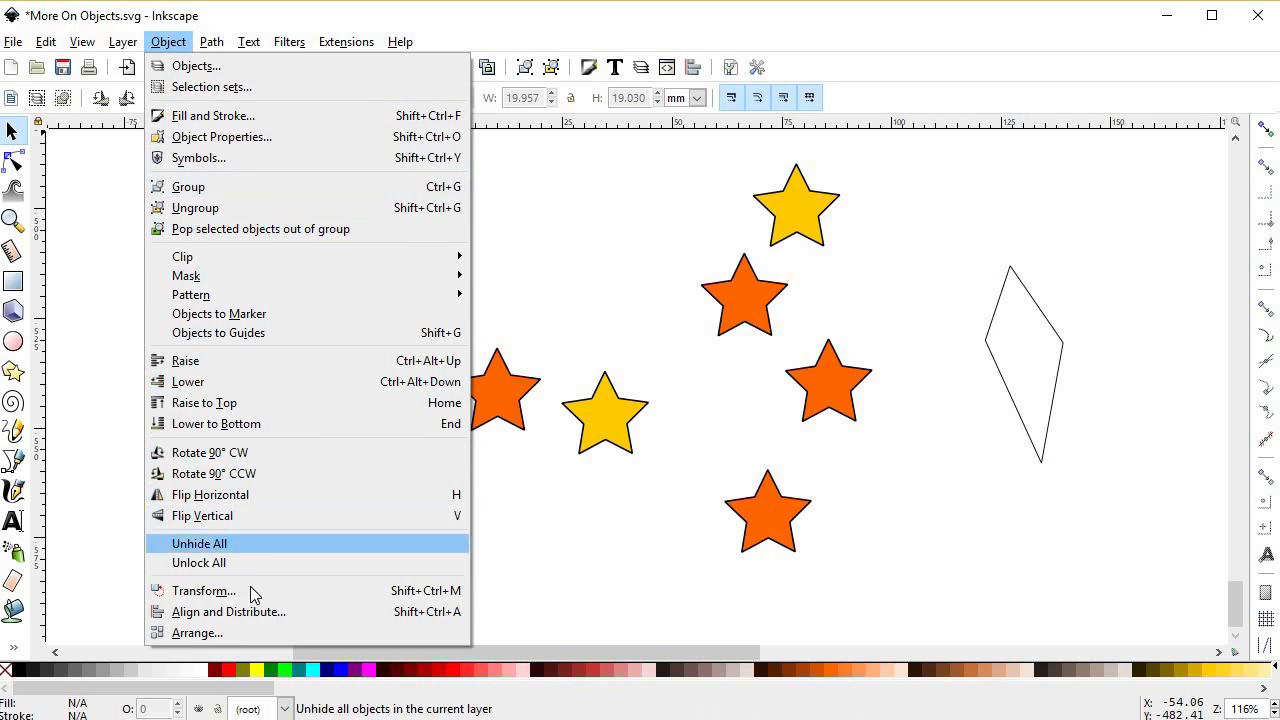
pyautogui.click(251, 610)
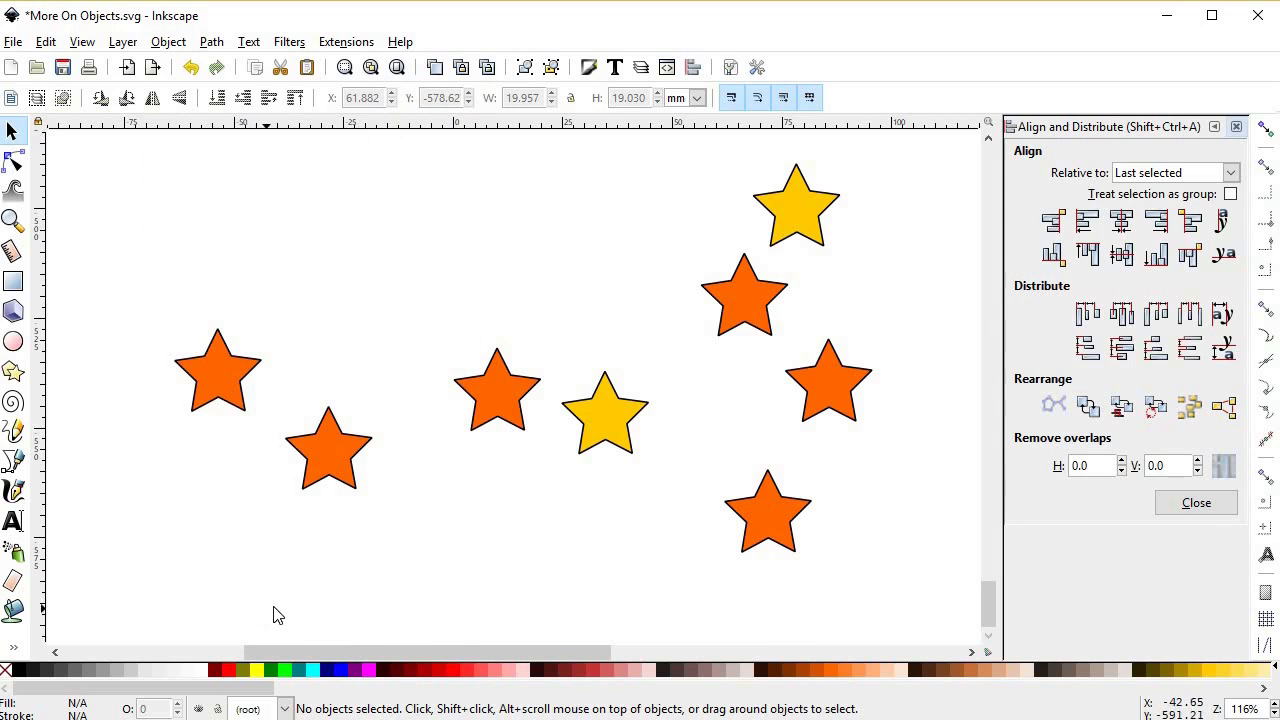
pyautogui.moveTo(666, 566); pyautogui.dragTo(597, 560)
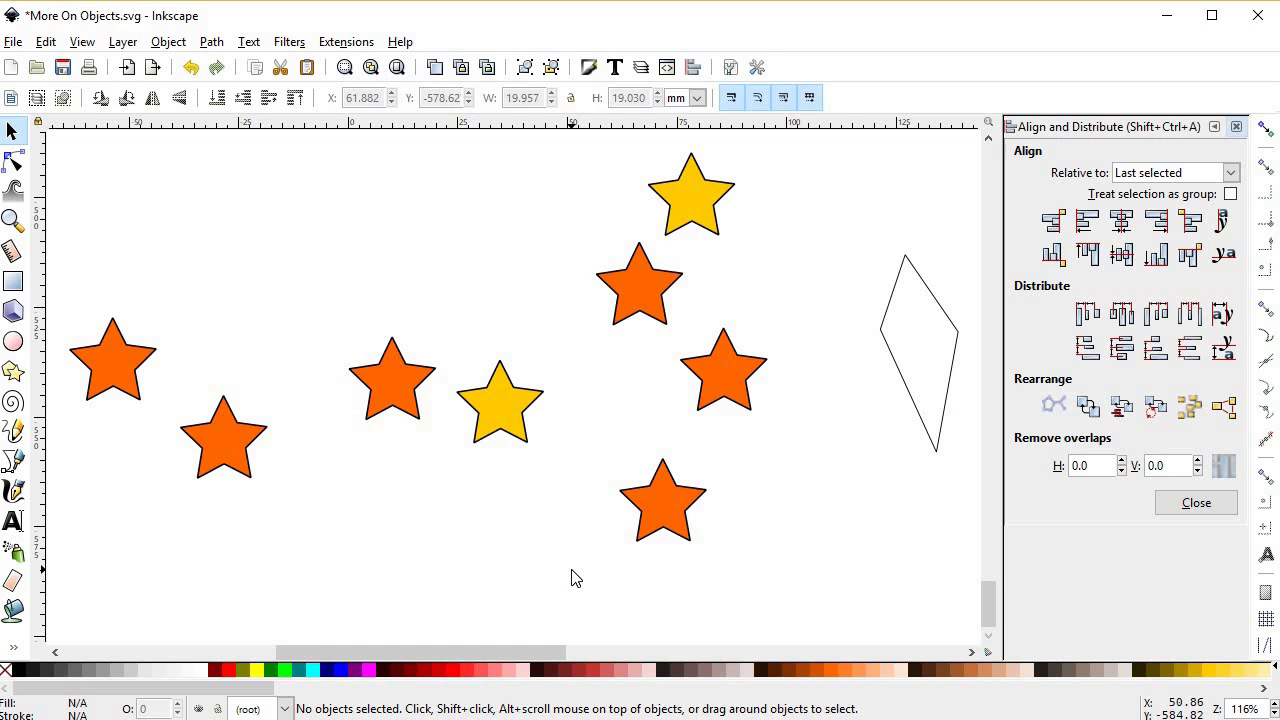
pyautogui.moveTo(59, 215); pyautogui.dragTo(560, 575)
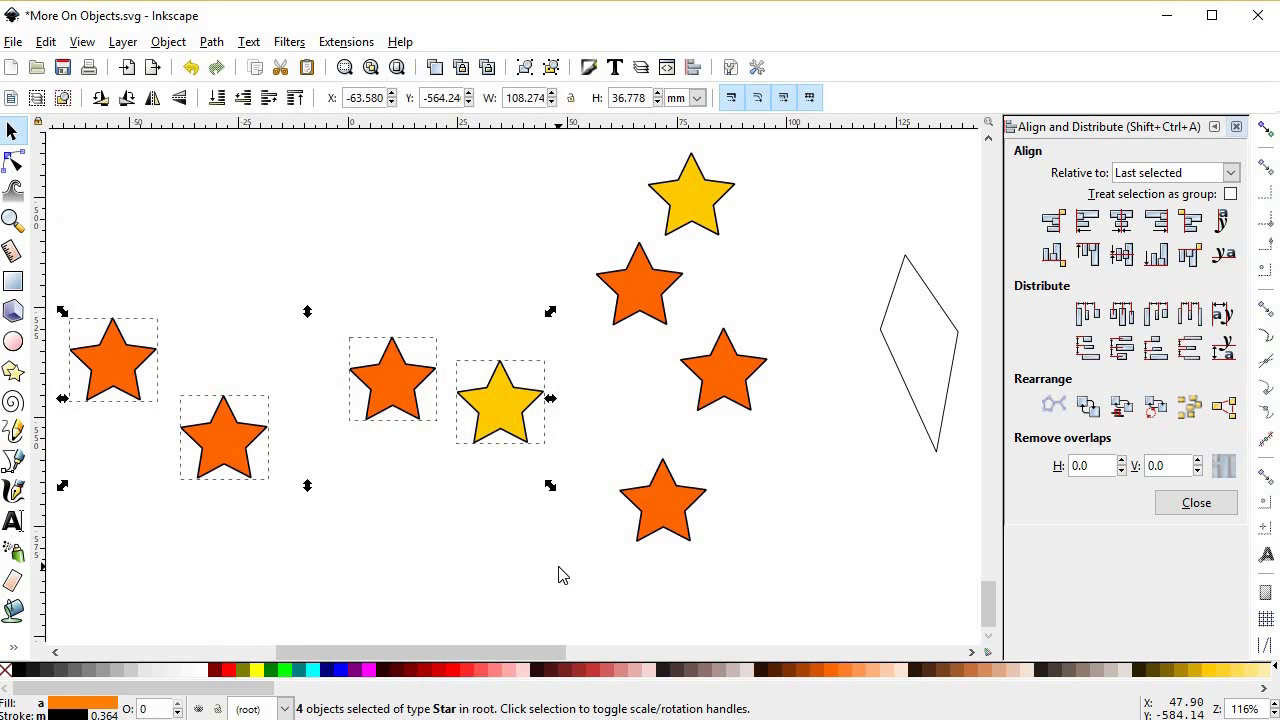
pyautogui.click(1133, 266)
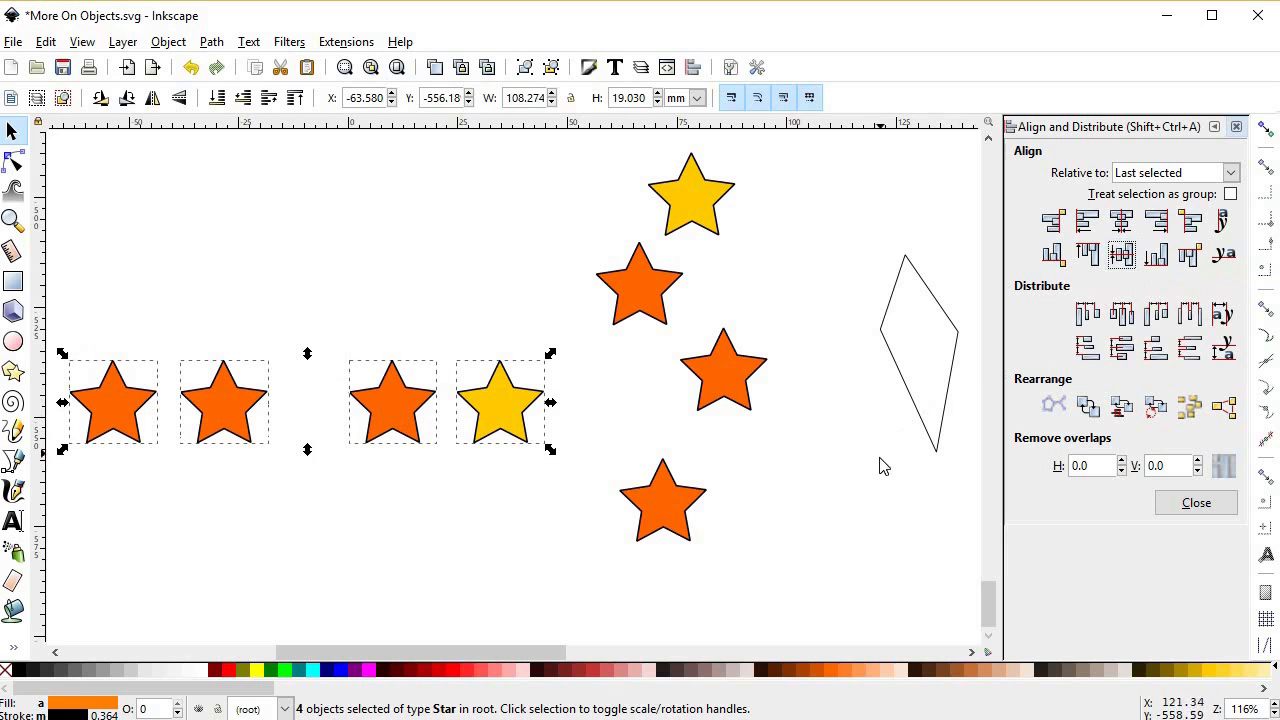
# Step: Center the four stars of the vertical column on the yellow star's vertical axis, first treating the selection as a group, finally as individual objects
pyautogui.moveTo(866, 590); pyautogui.dragTo(592, 230)
pyautogui.keyDown('shift'); pyautogui.click(690, 205); pyautogui.keyUp('shift')
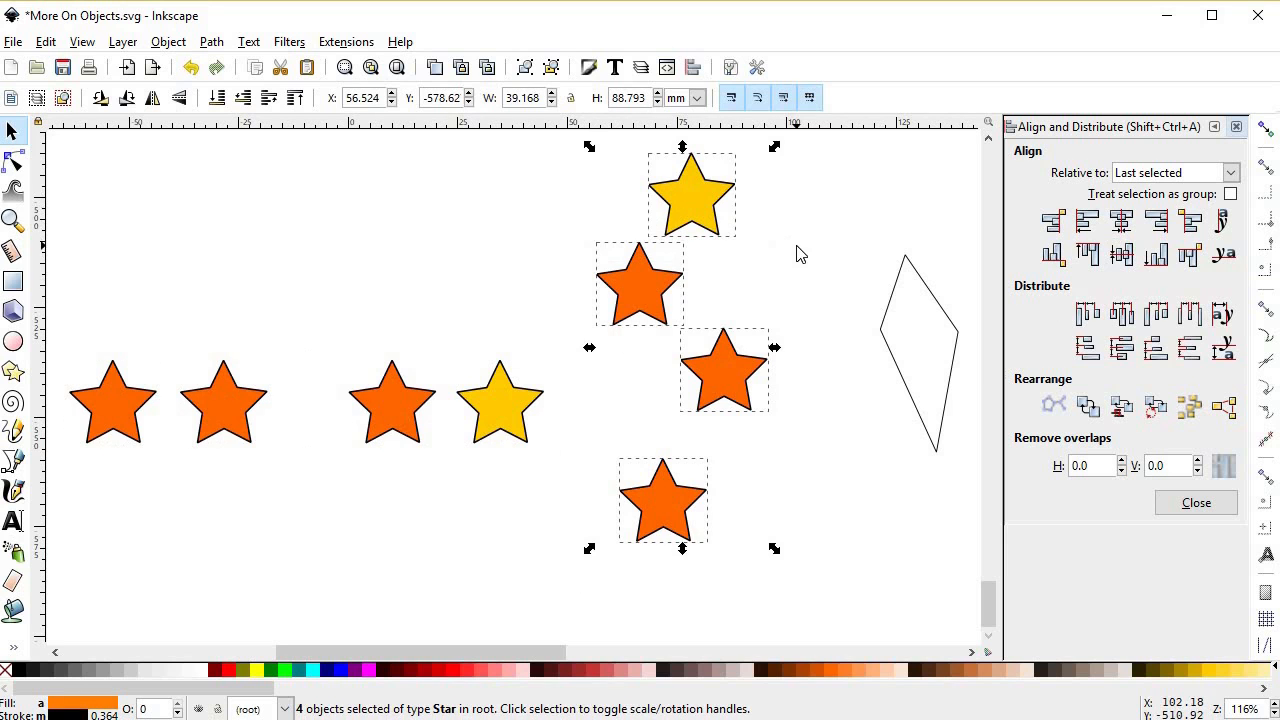
pyautogui.click(1230, 194)
pyautogui.click(1122, 222)
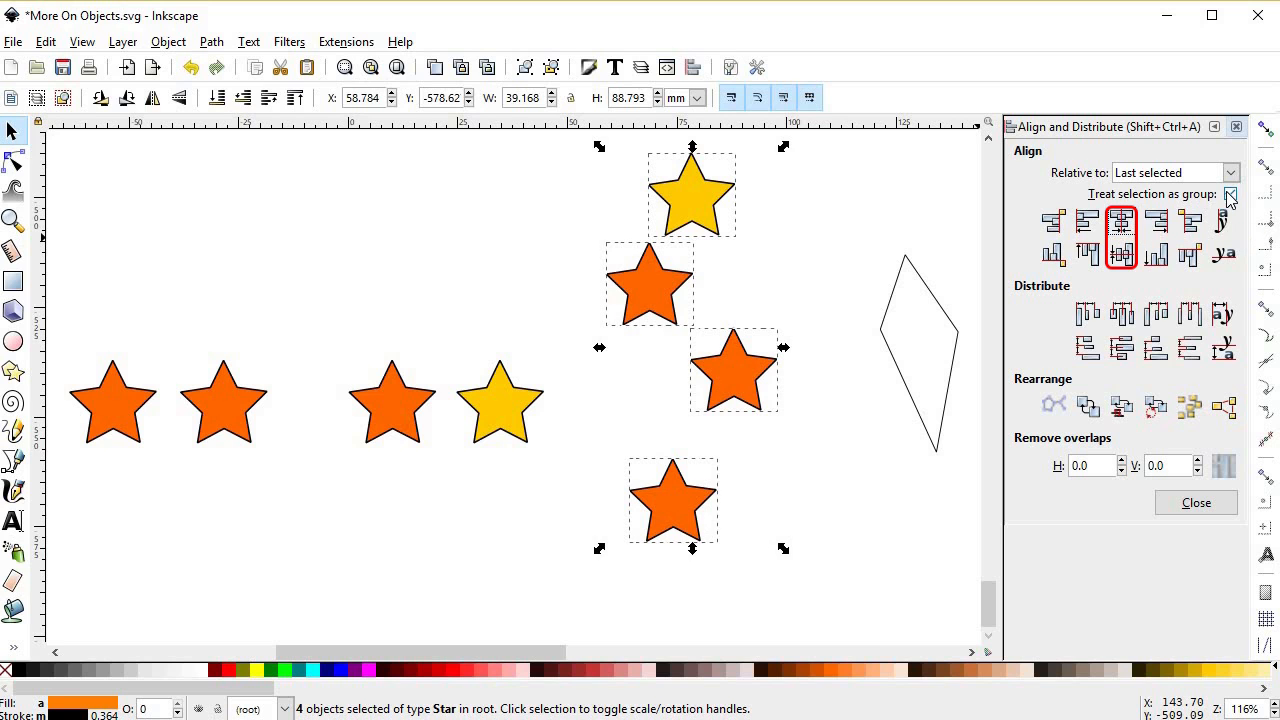
pyautogui.click(1230, 194)
pyautogui.click(1121, 222)
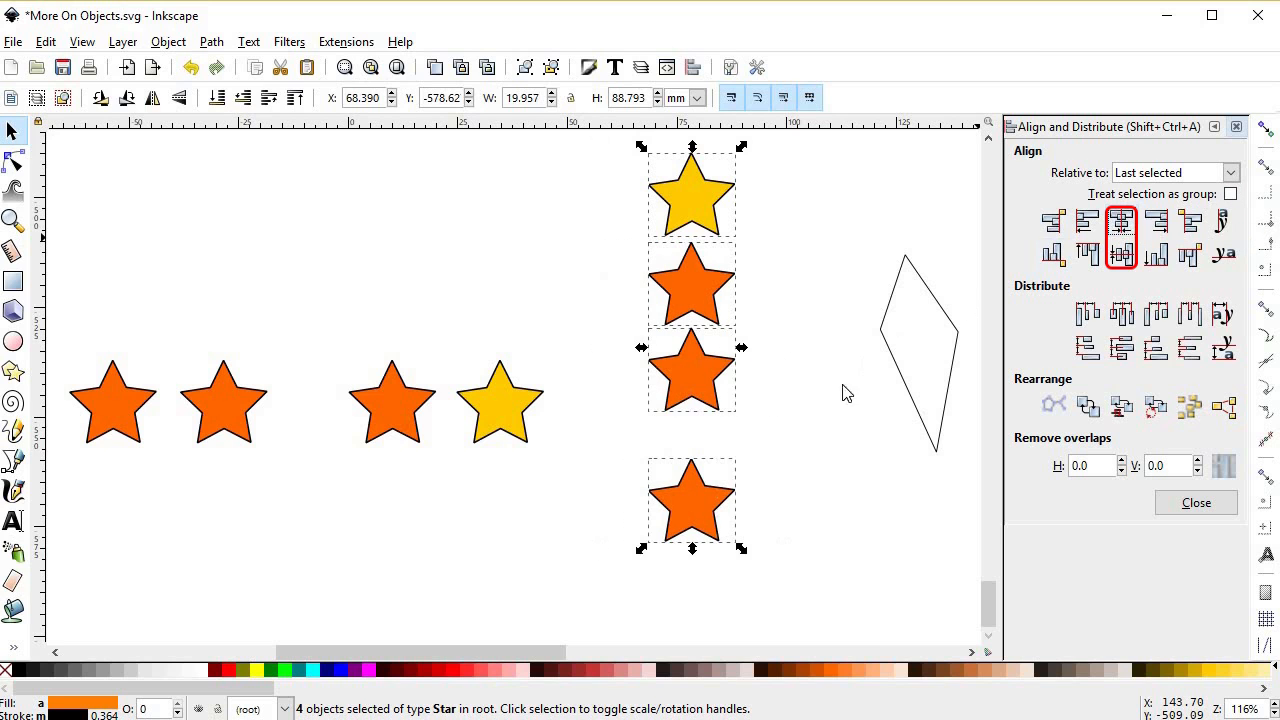
pyautogui.click(614, 523)
# Step: Distribute the star centers equidistantly, horizontally for the row of four and vertically for the column of four
pyautogui.moveTo(583, 295); pyautogui.dragTo(150, 518)
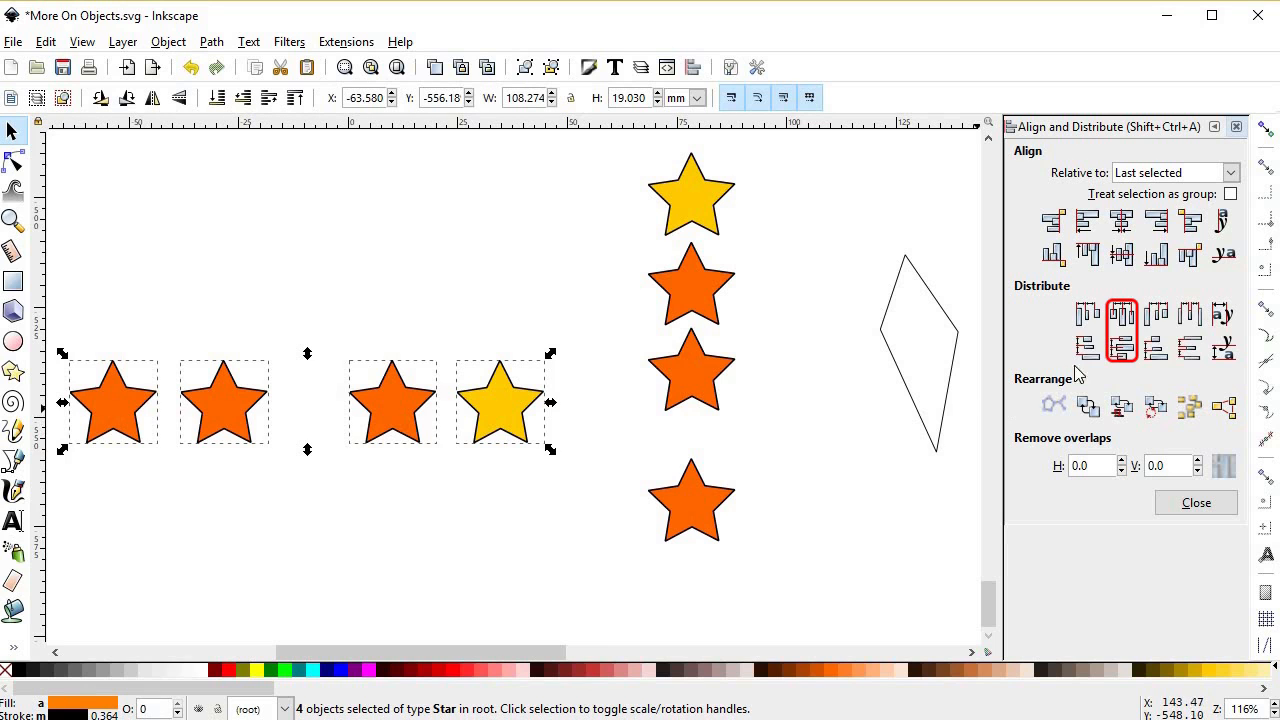
pyautogui.click(1131, 317)
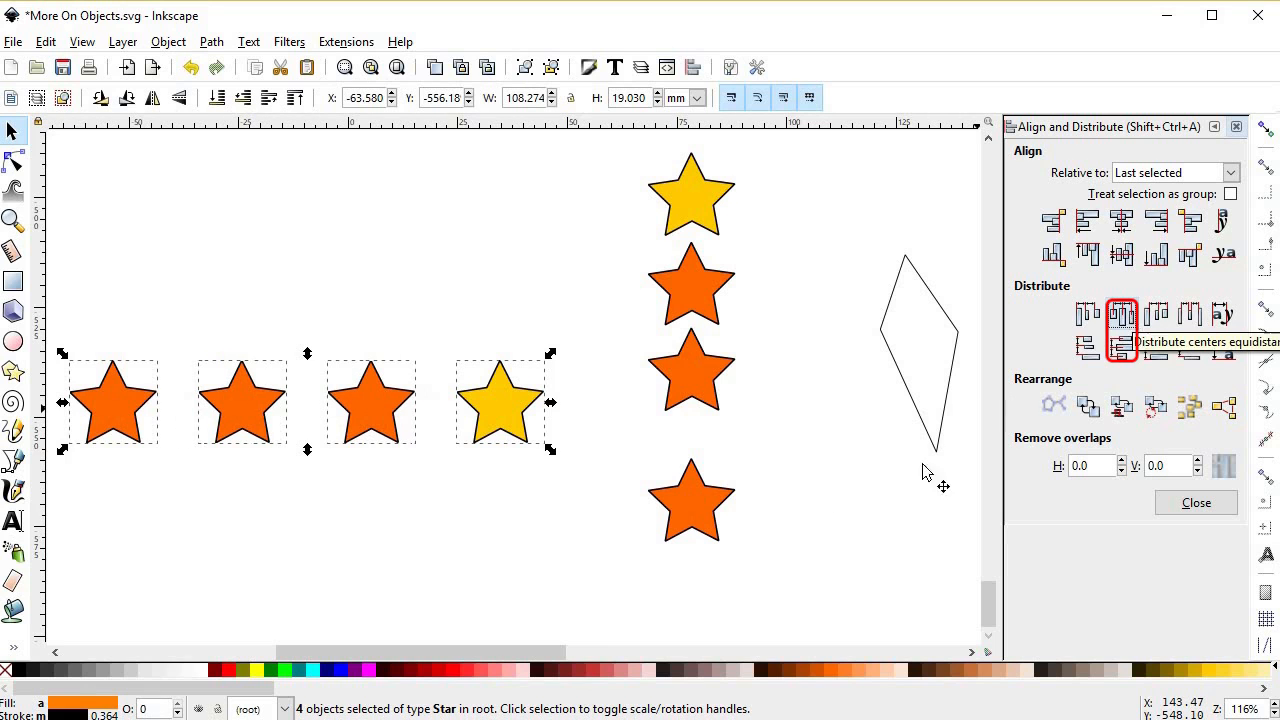
pyautogui.moveTo(805, 584); pyautogui.dragTo(626, 143)
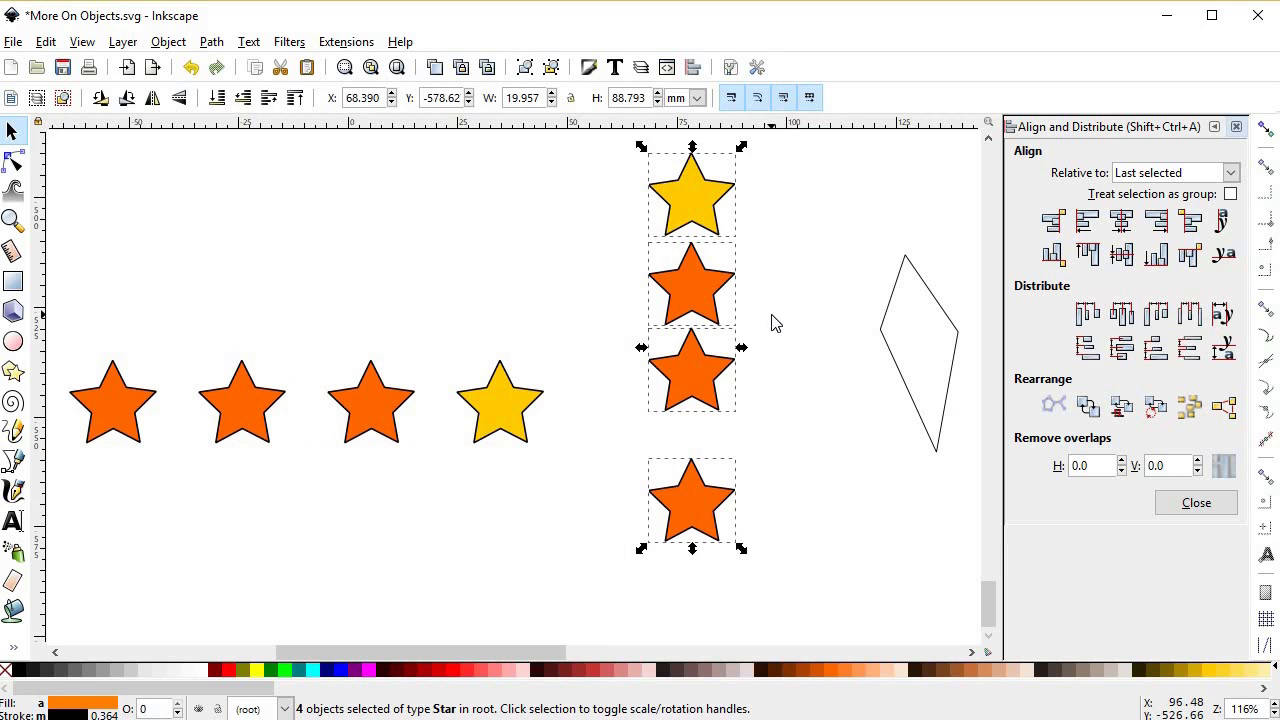
pyautogui.click(1121, 347)
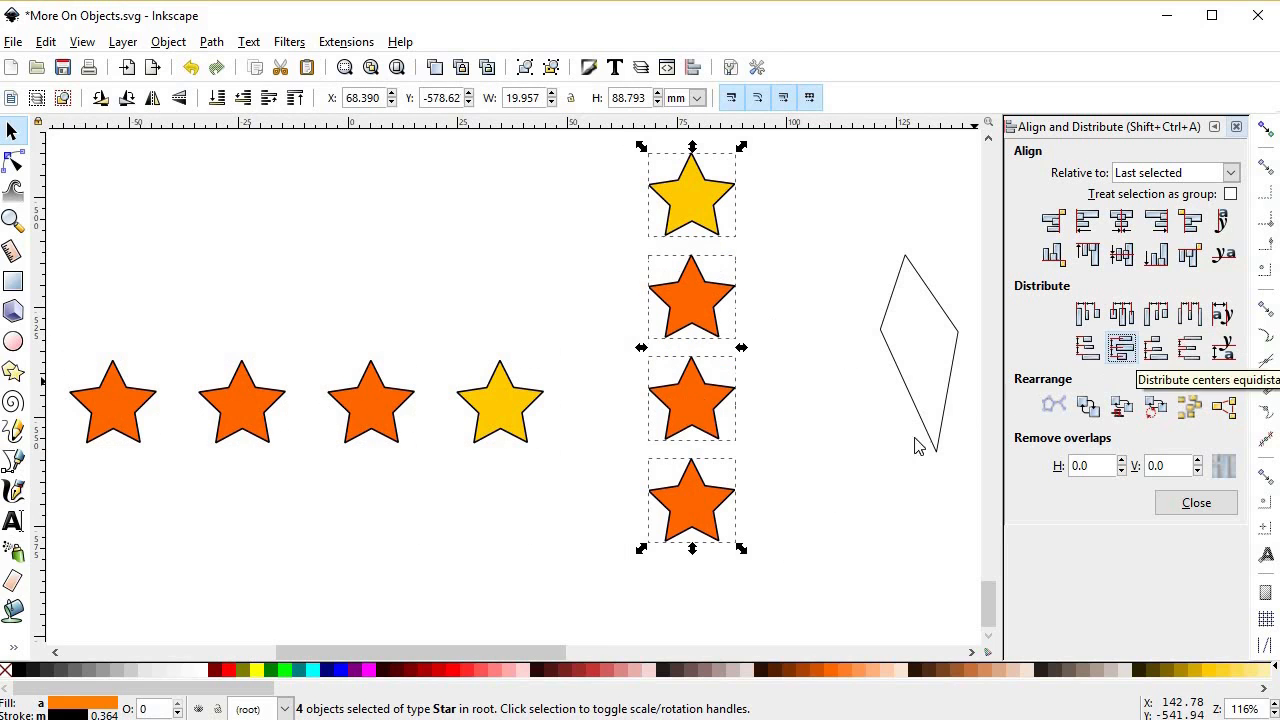
pyautogui.click(809, 461)
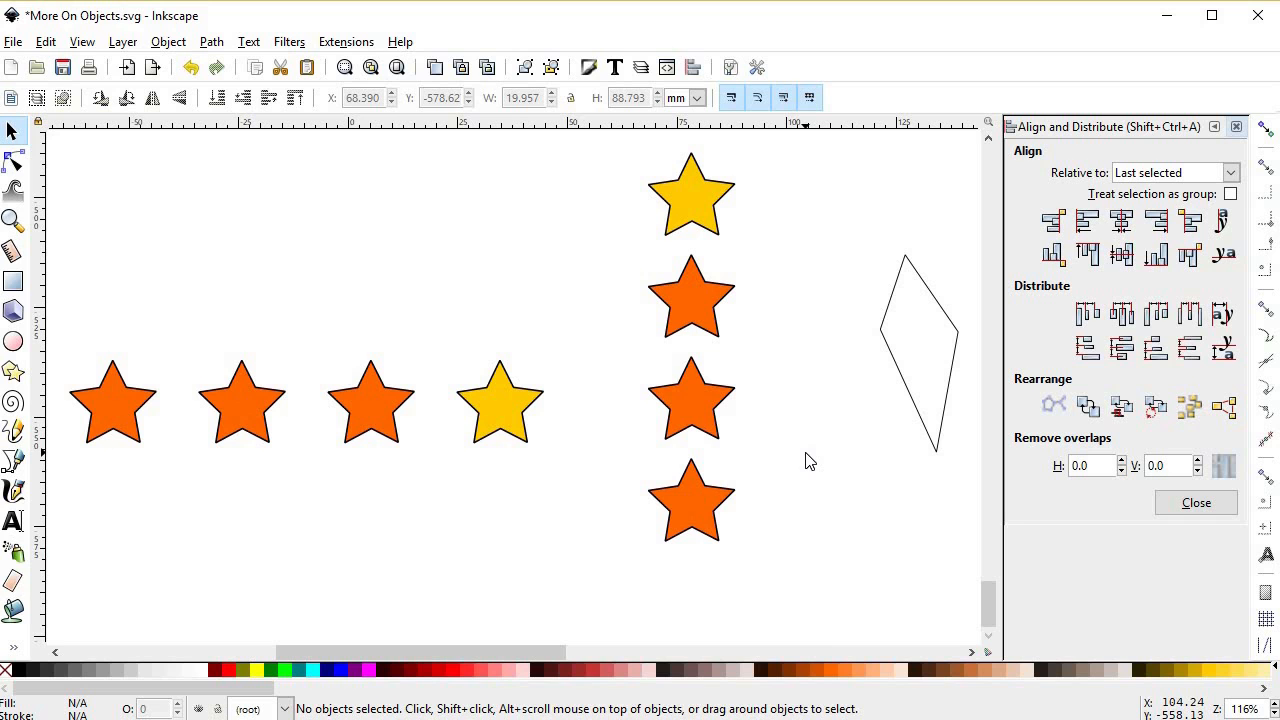
# Step: Edit the four-sided path's nodes, distributing its top, left and bottom nodes vertically and its top, left and right nodes horizontally
pyautogui.click(928, 438)
pyautogui.doubleClick(928, 438)
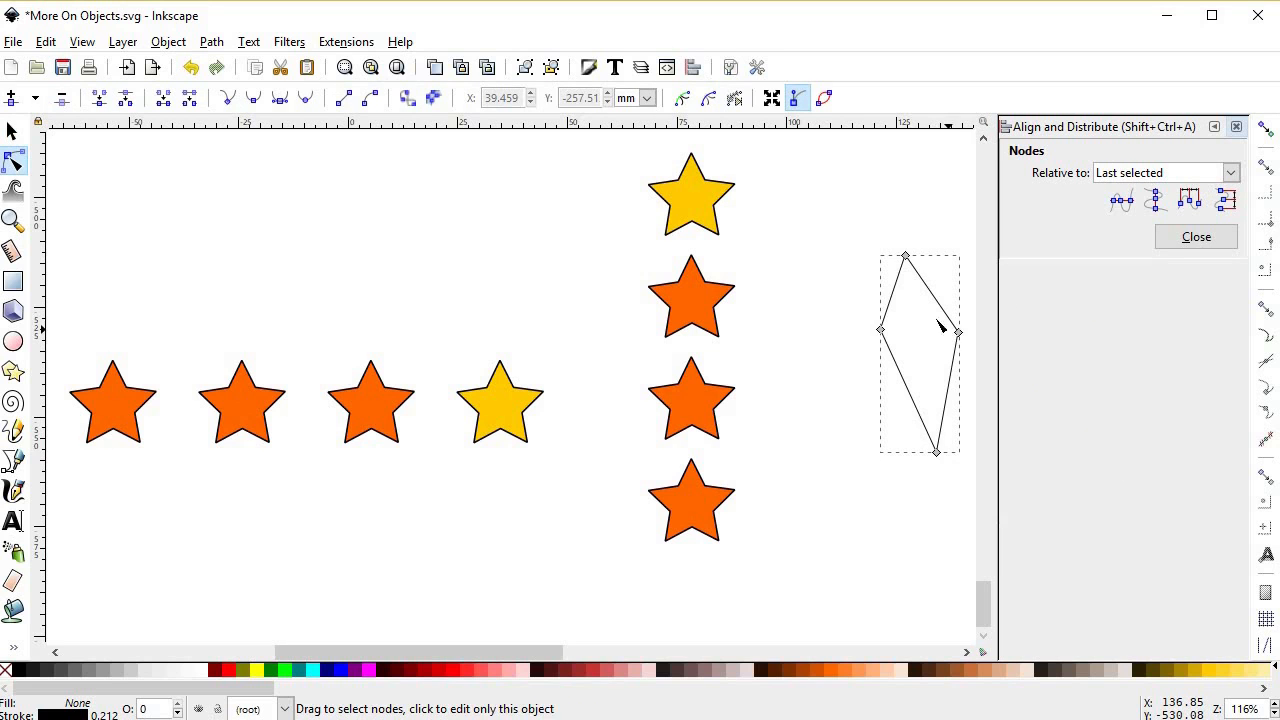
pyautogui.moveTo(848, 208); pyautogui.dragTo(948, 527)
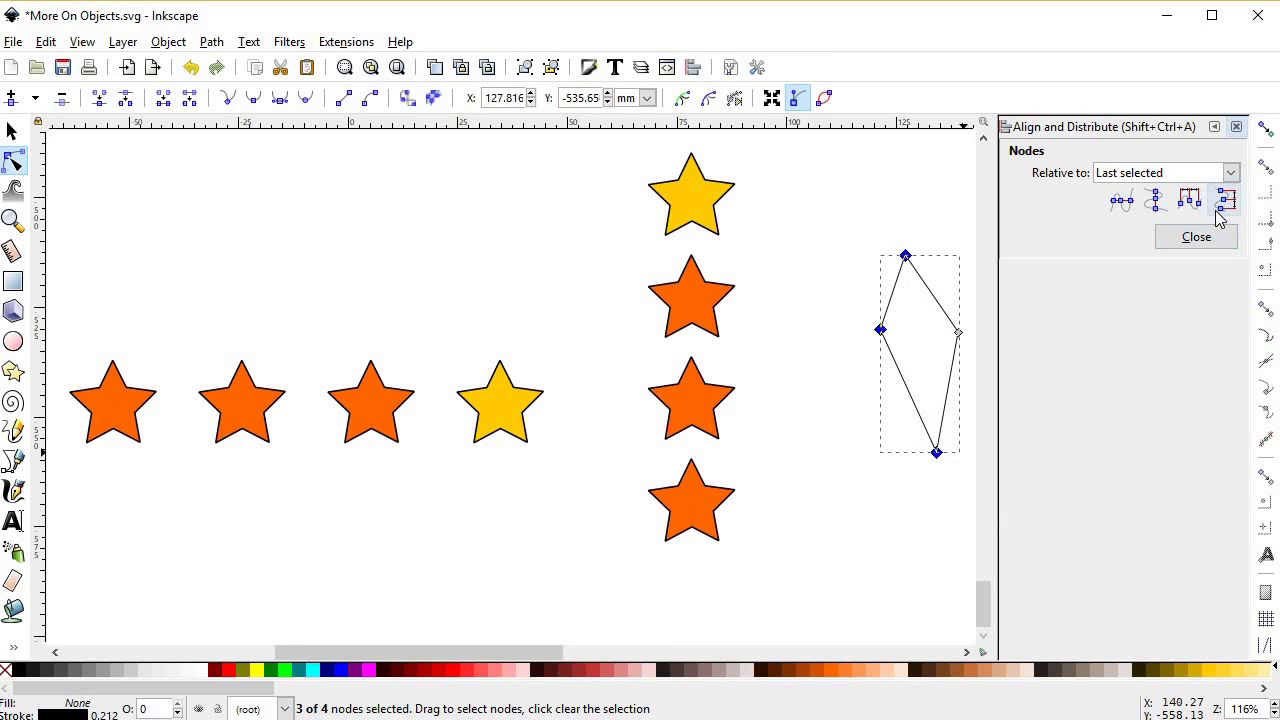
pyautogui.click(1226, 199)
pyautogui.moveTo(823, 211); pyautogui.dragTo(966, 404)
pyautogui.click(1189, 199)
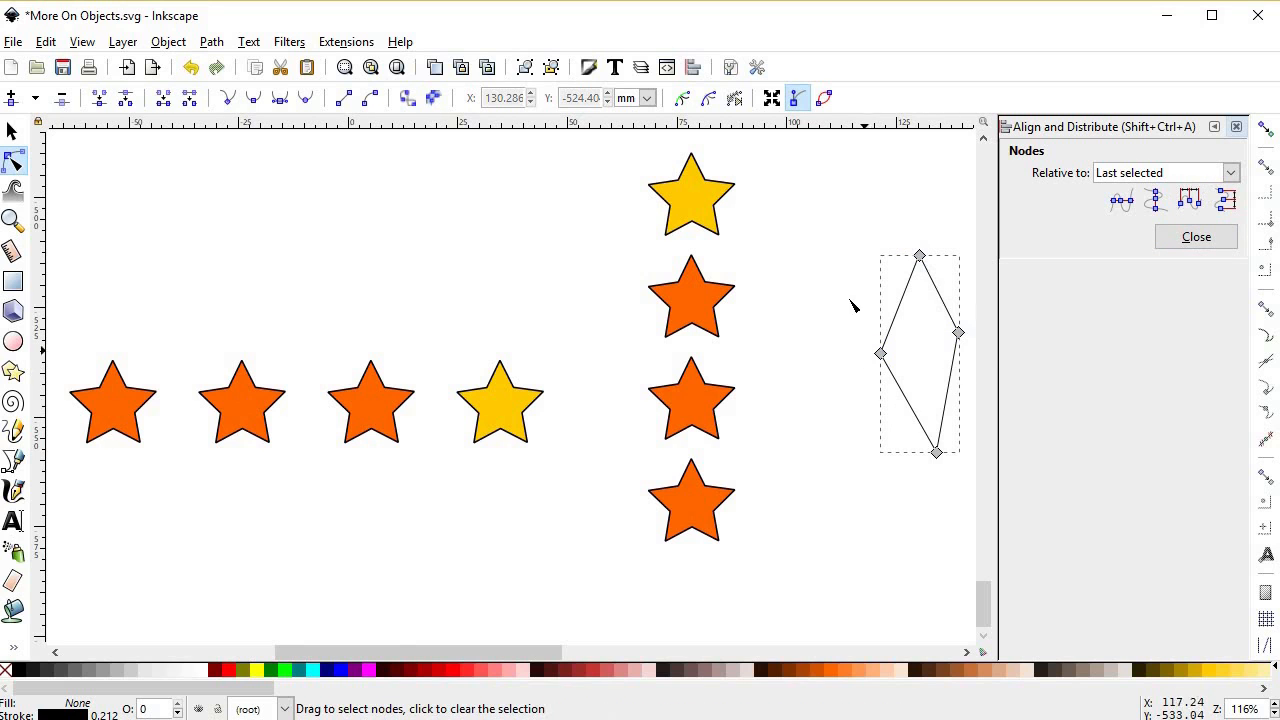
# Step: Align the left and right nodes of the four-sided path to a common horizontal line
pyautogui.click(959, 333)
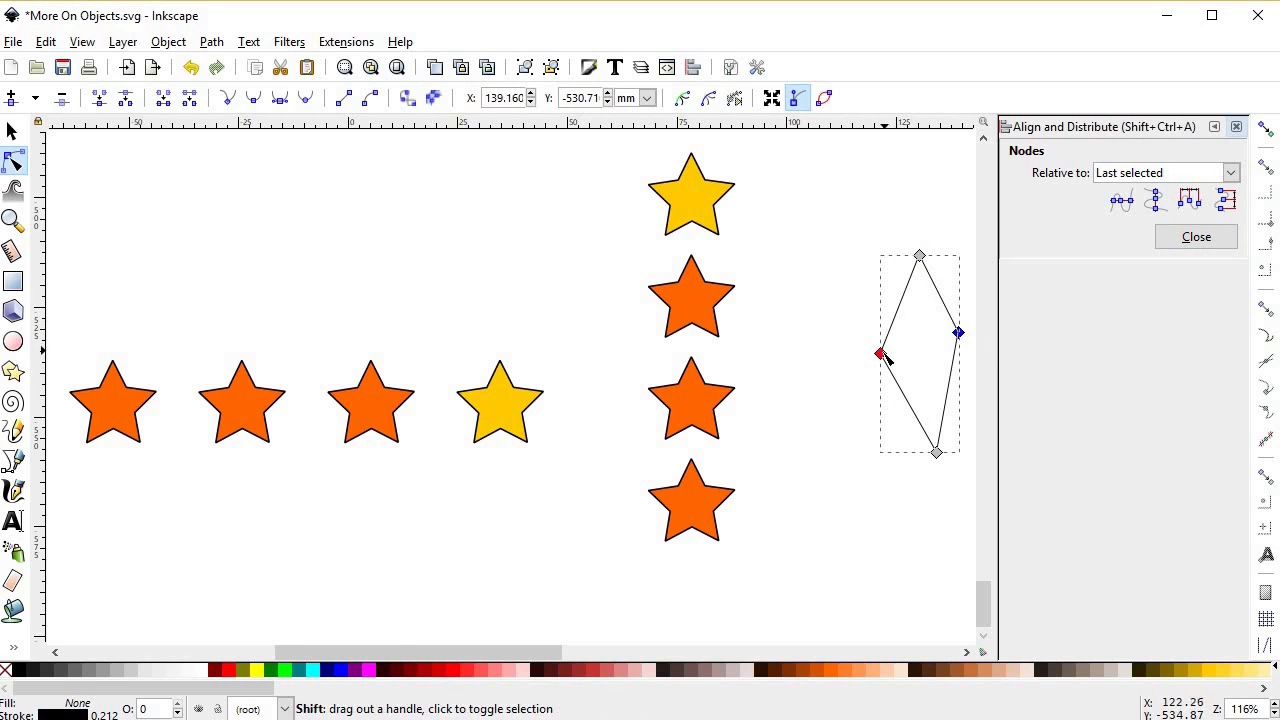
pyautogui.keyDown('shift'); pyautogui.click(881, 353); pyautogui.keyUp('shift')
pyautogui.click(1122, 200)
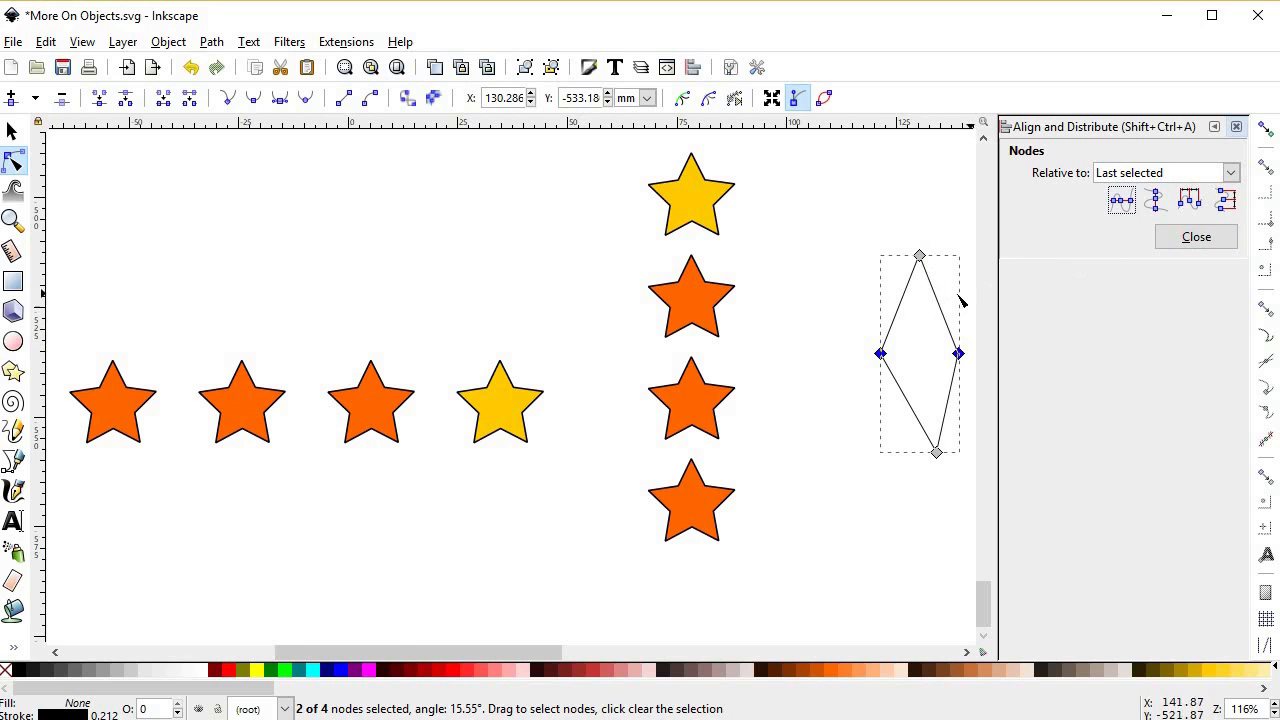
# Step: Align the top and bottom nodes of the four-sided path to a common vertical line and deselect the path
pyautogui.click(919, 256)
pyautogui.click(936, 452)
pyautogui.keyDown('shift'); pyautogui.click(919, 256); pyautogui.keyUp('shift')
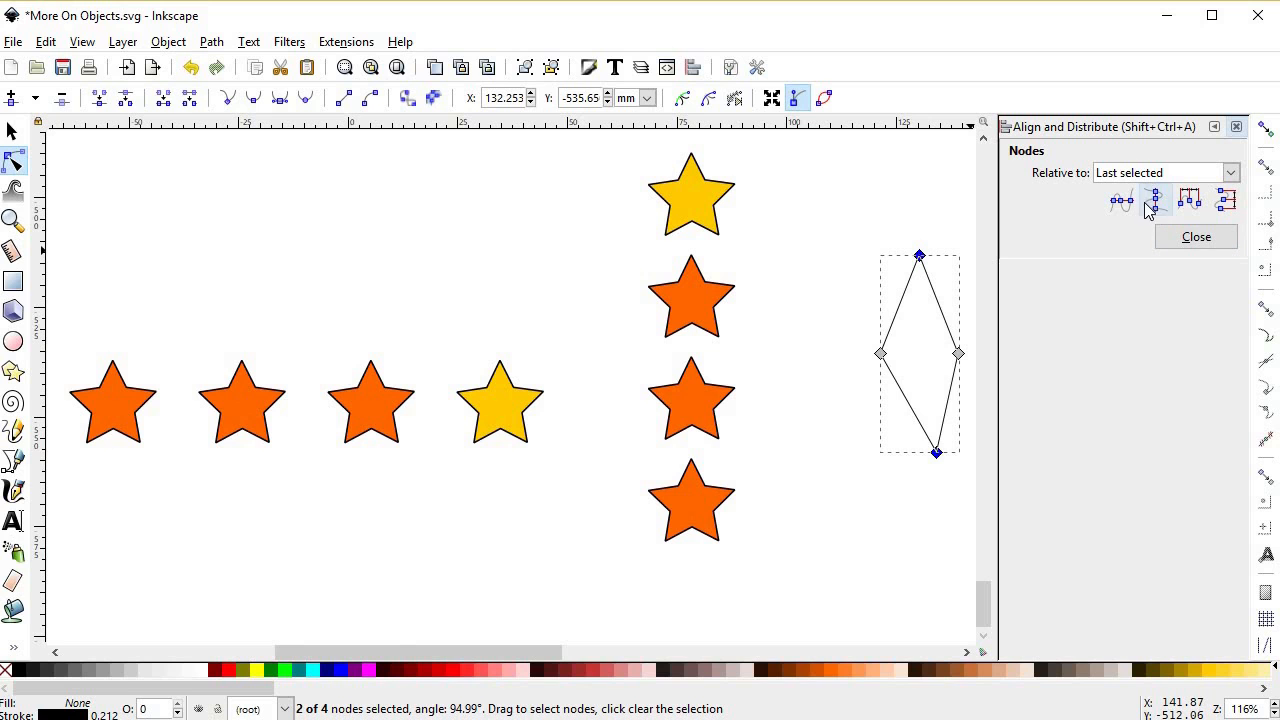
pyautogui.click(1155, 201)
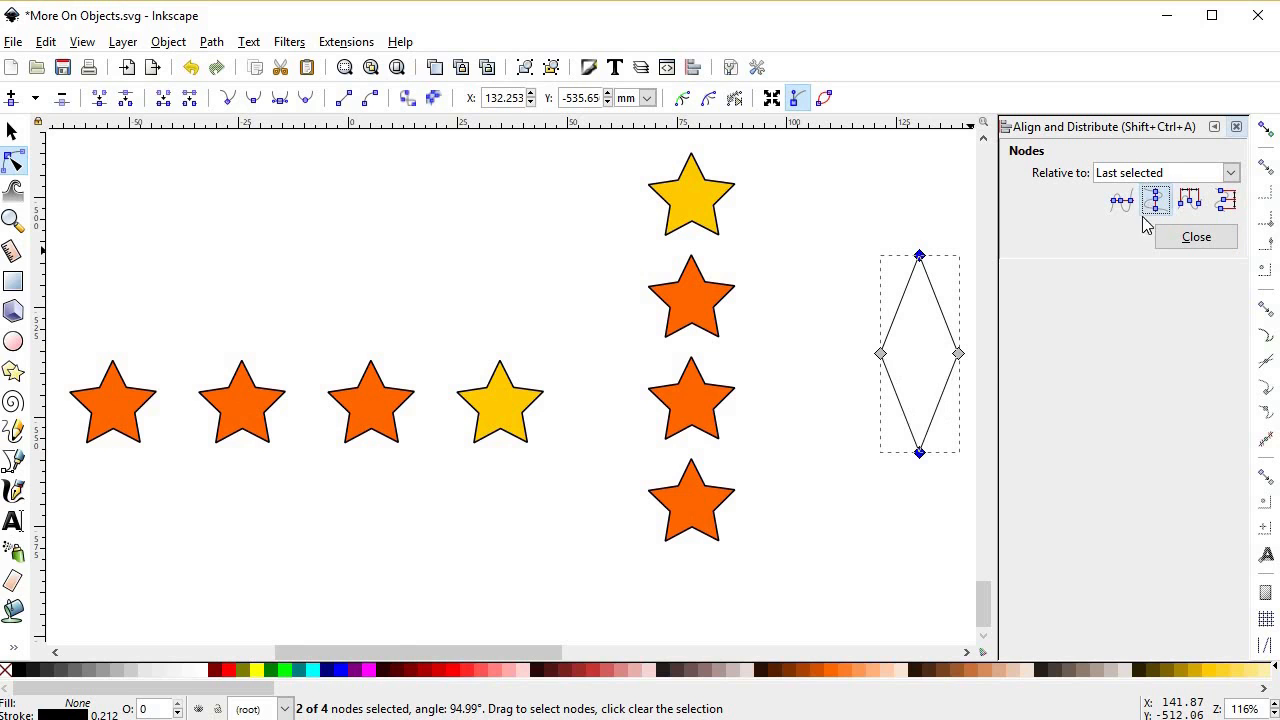
pyautogui.click(934, 489)
pyautogui.click(950, 428)
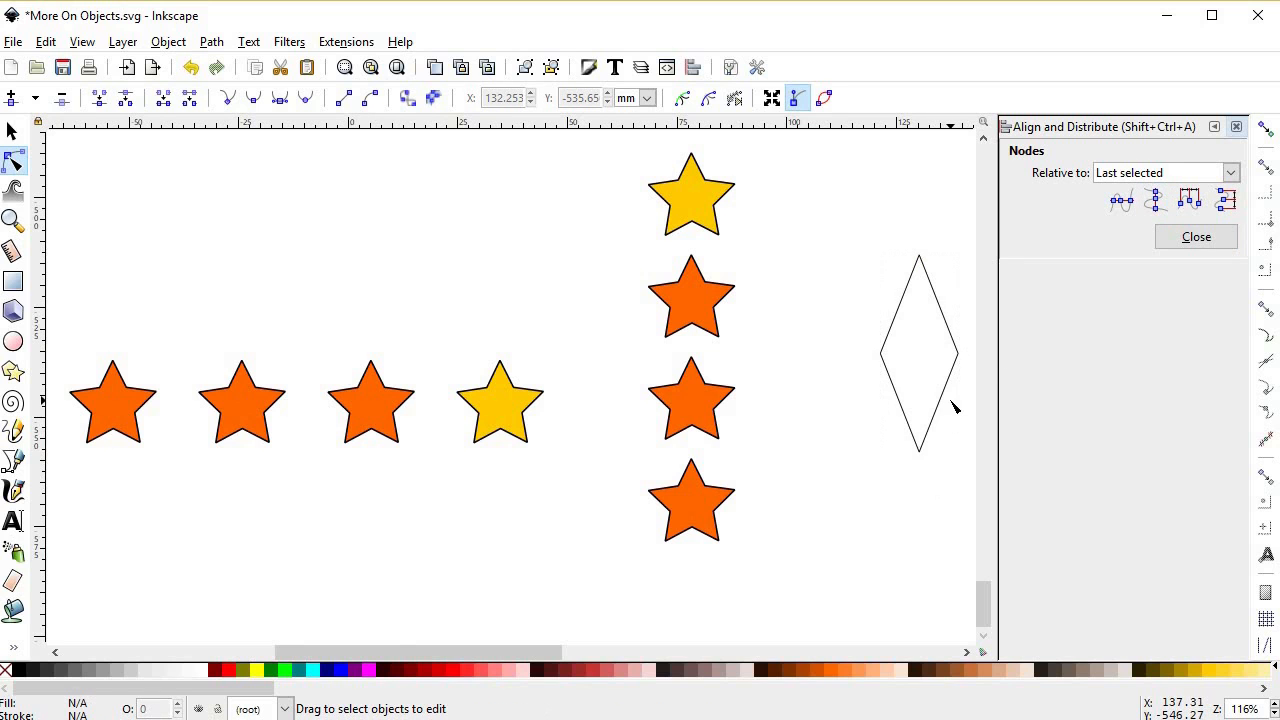